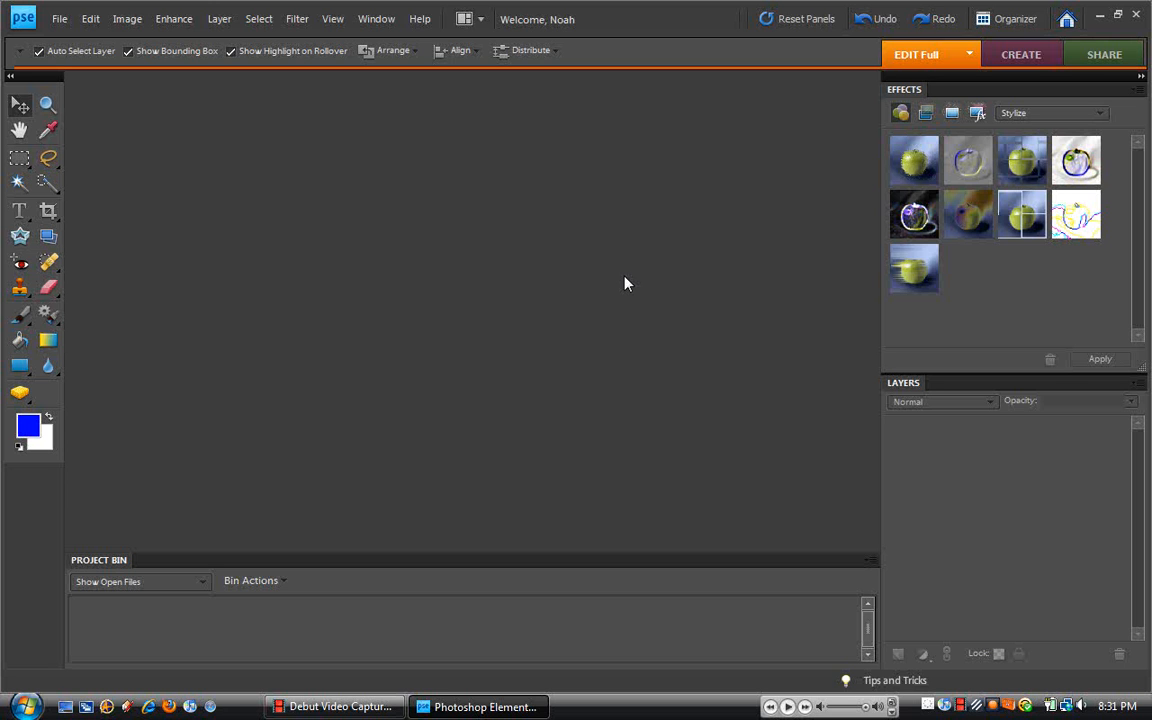
click(52, 17)
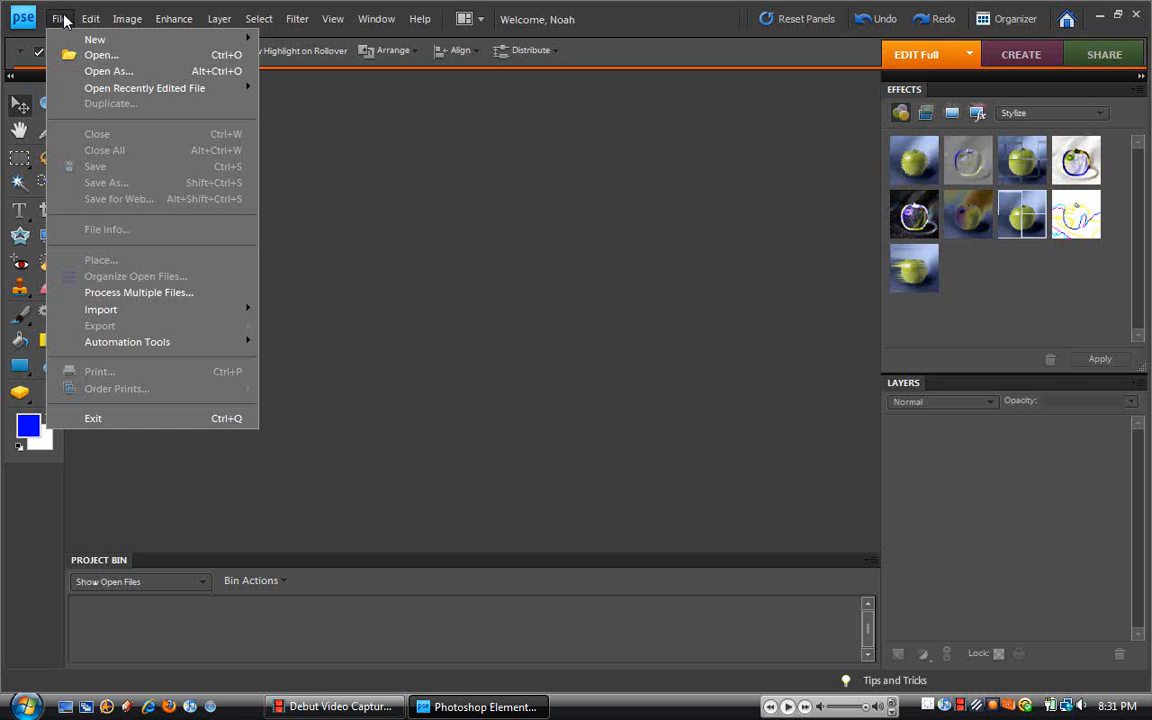
click(96, 56)
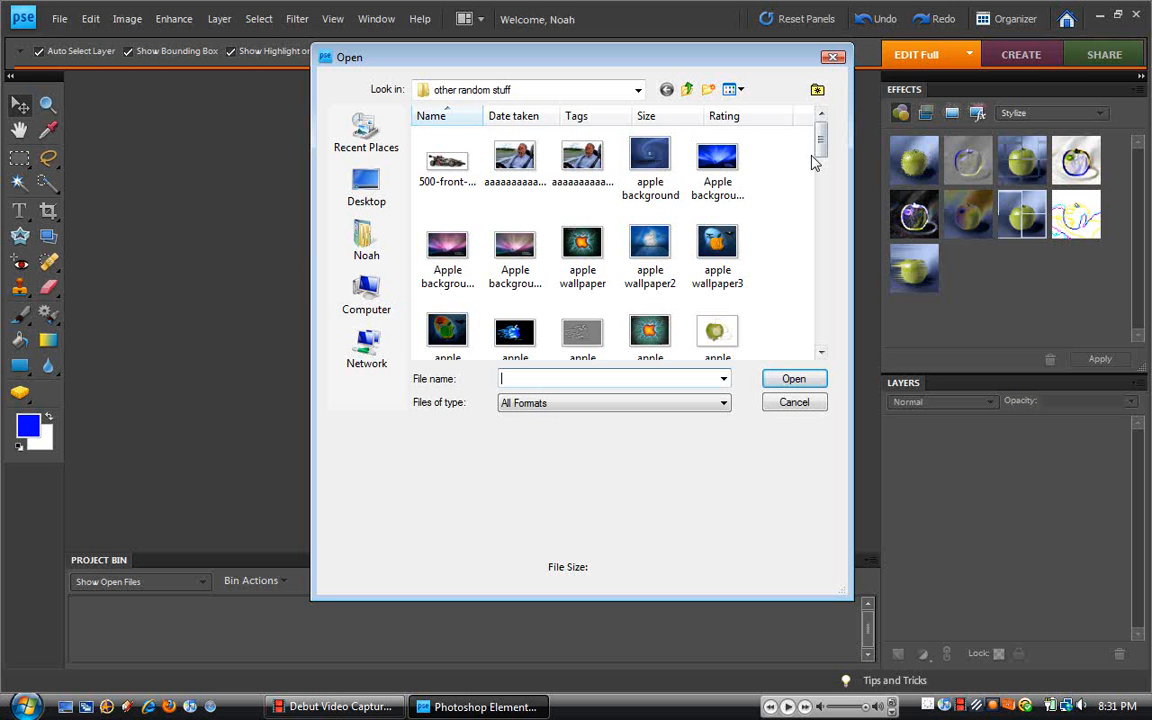
drag(820, 145, 822, 278)
double_click(645, 240)
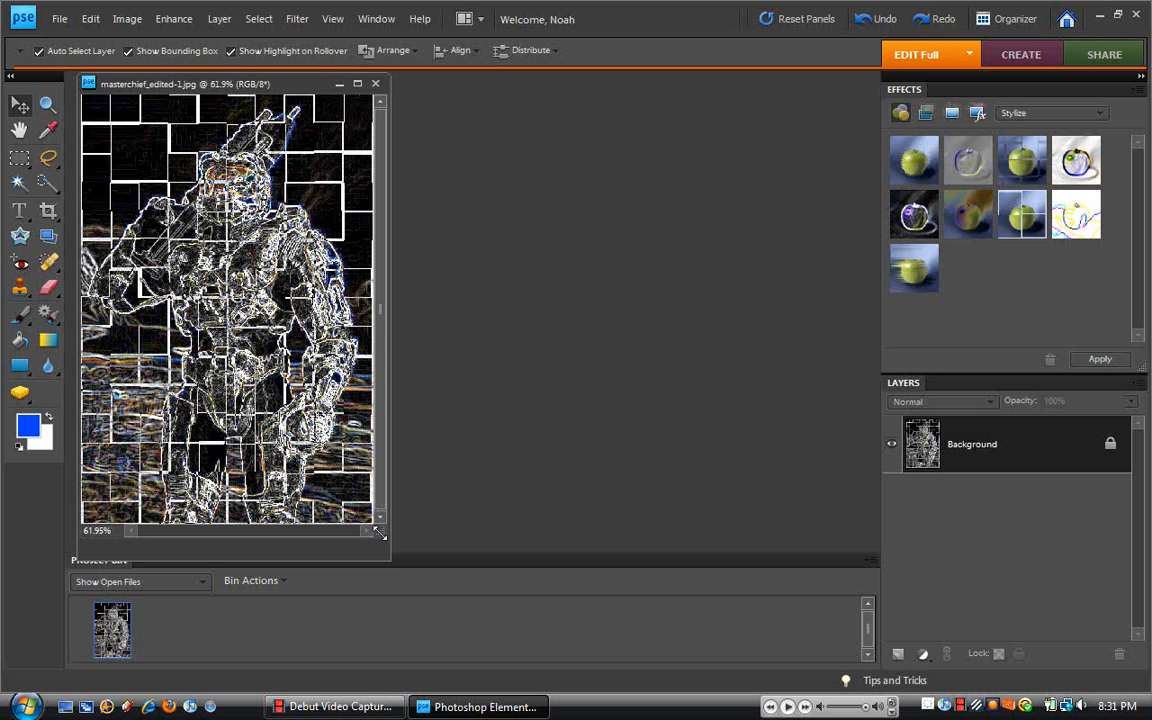
drag(380, 532, 614, 536)
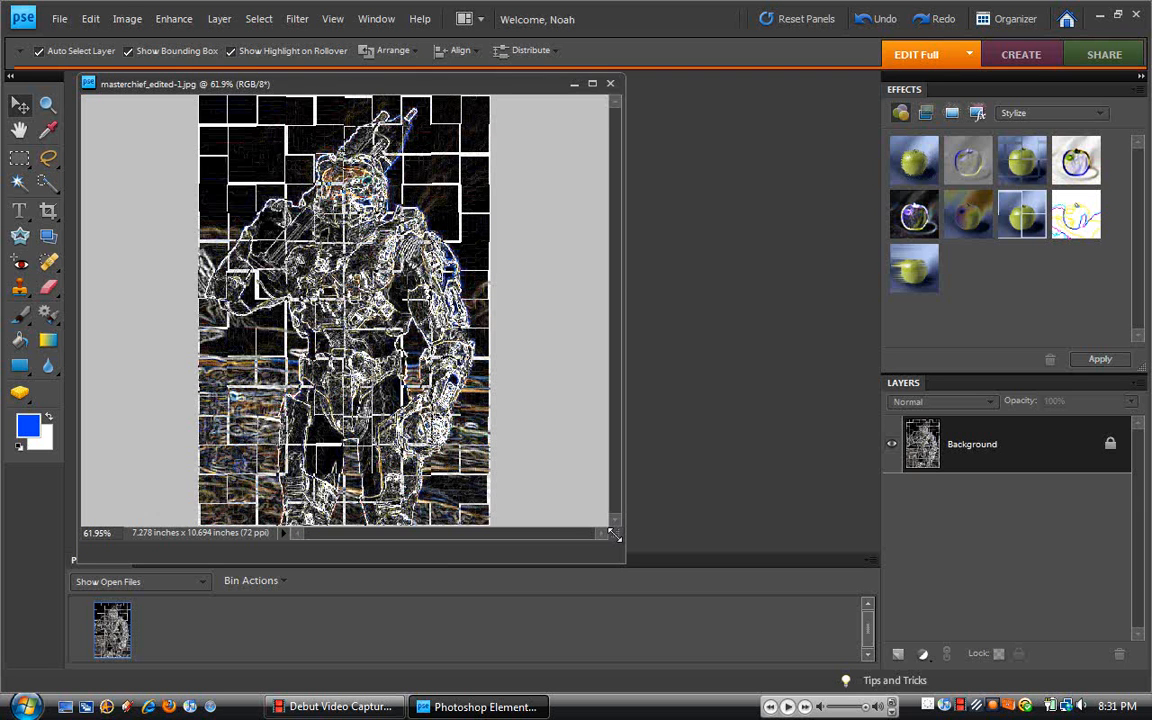
click(610, 88)
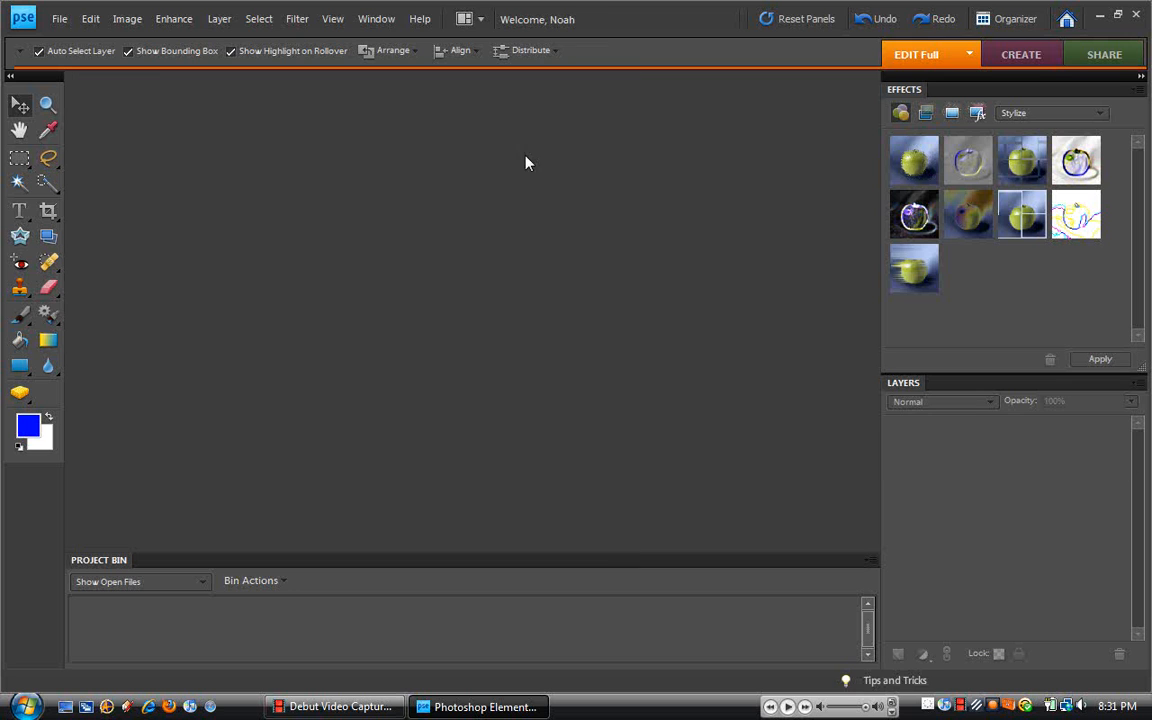
Open the image Landscape-Wallpaper.jpg from the other random stuff folder.
click(59, 19)
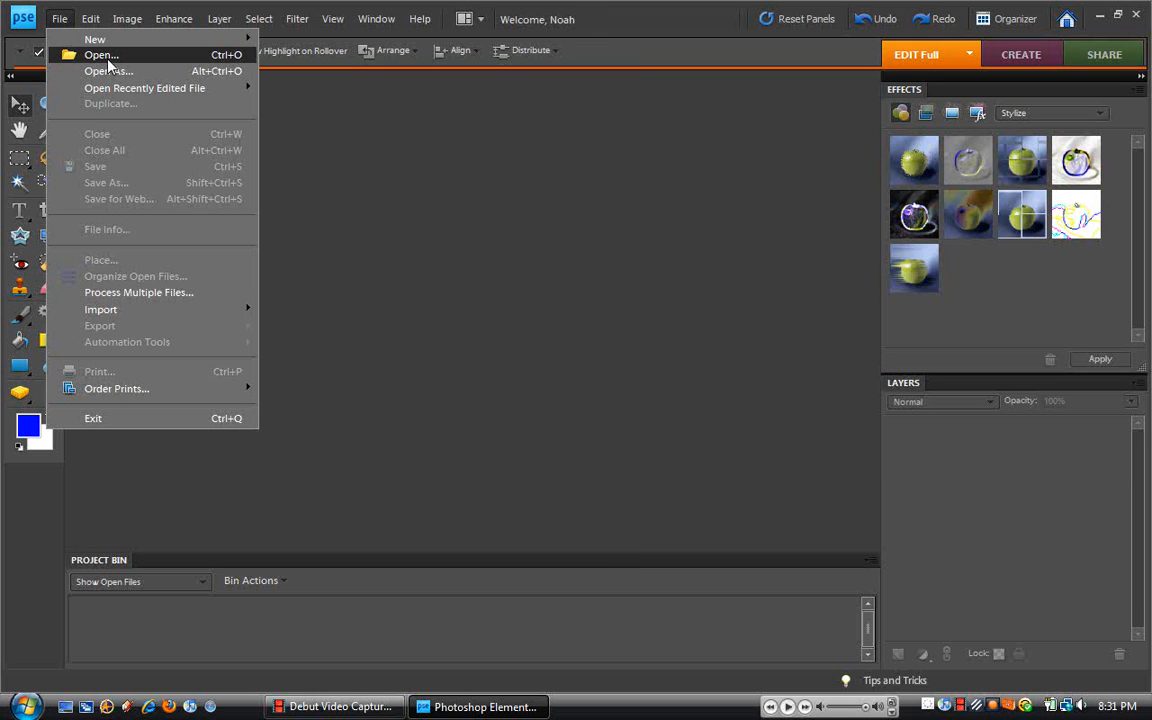
click(105, 58)
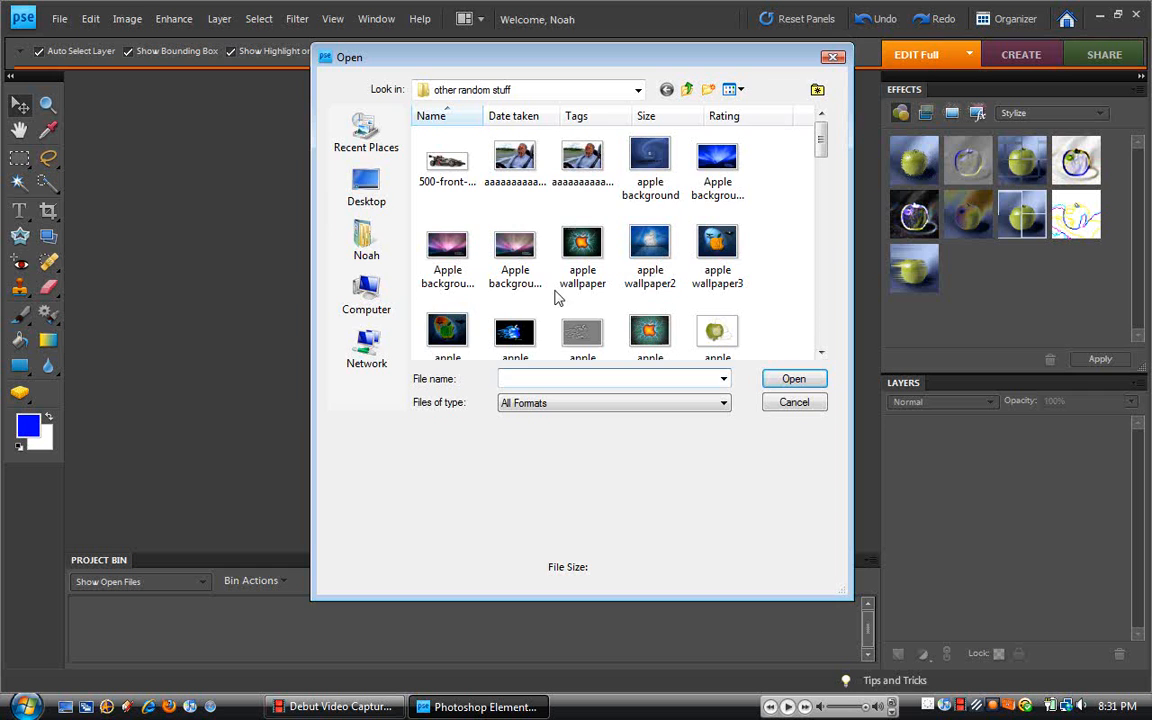
drag(822, 141, 823, 265)
double_click(530, 190)
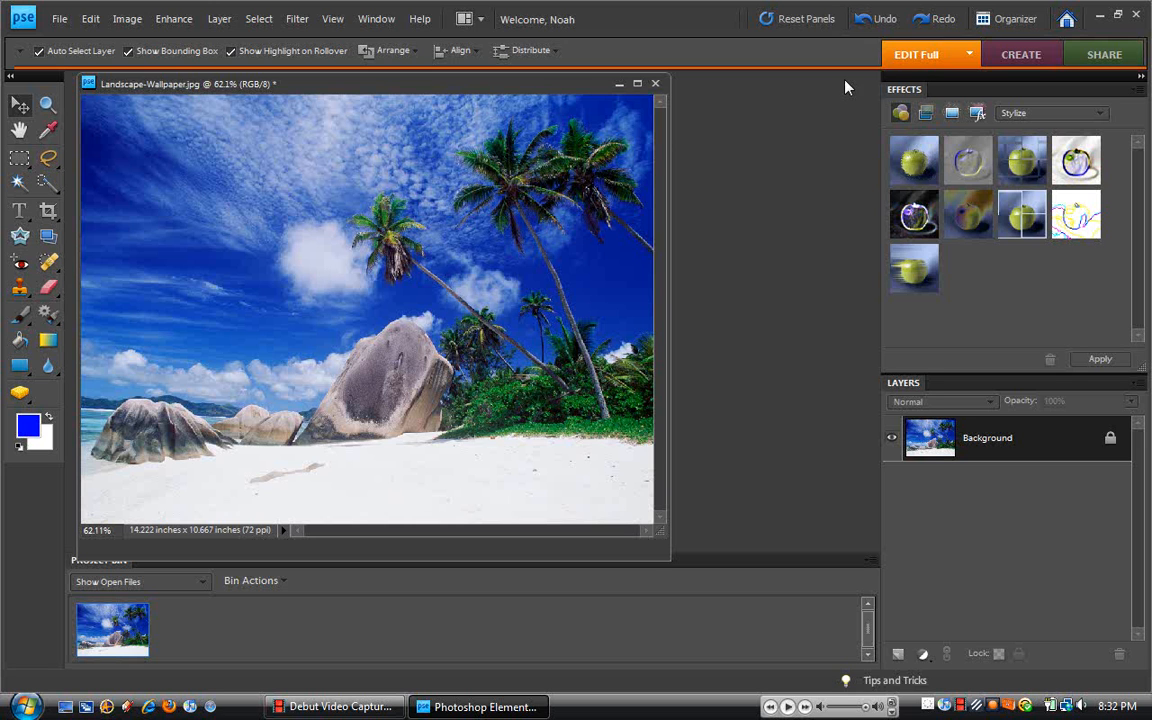
Start the Watercolor filter from the Artistic effects on the landscape image, with the preview fitted in view.
click(1100, 113)
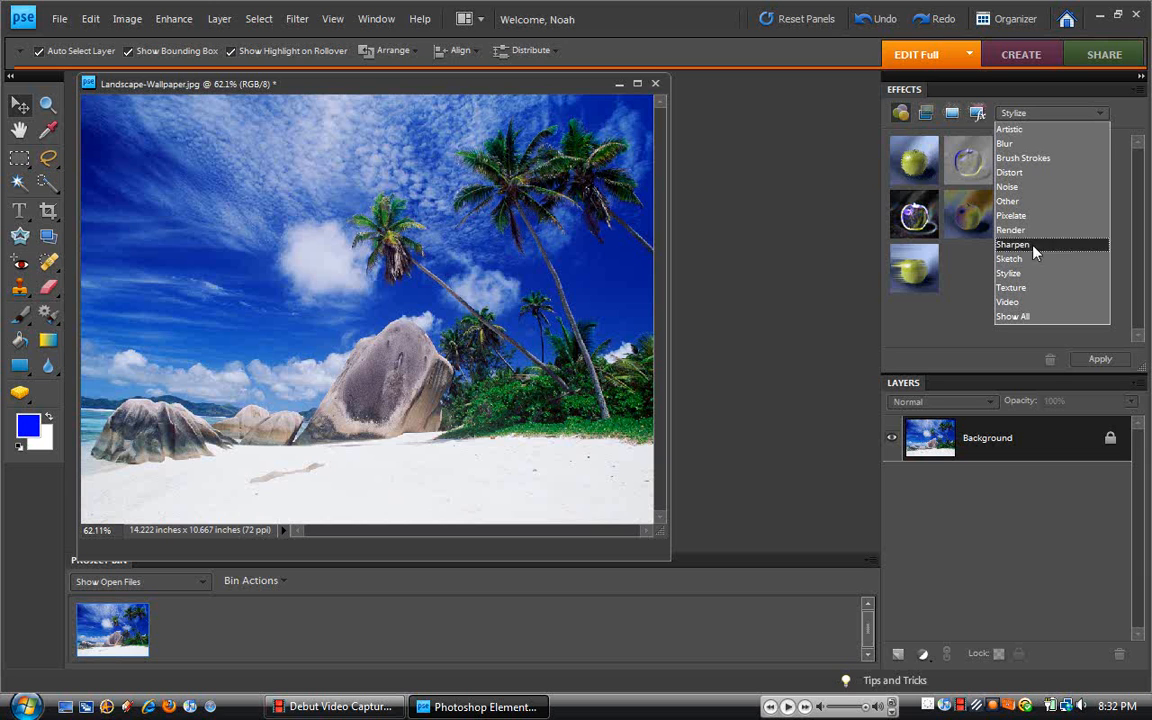
click(1025, 129)
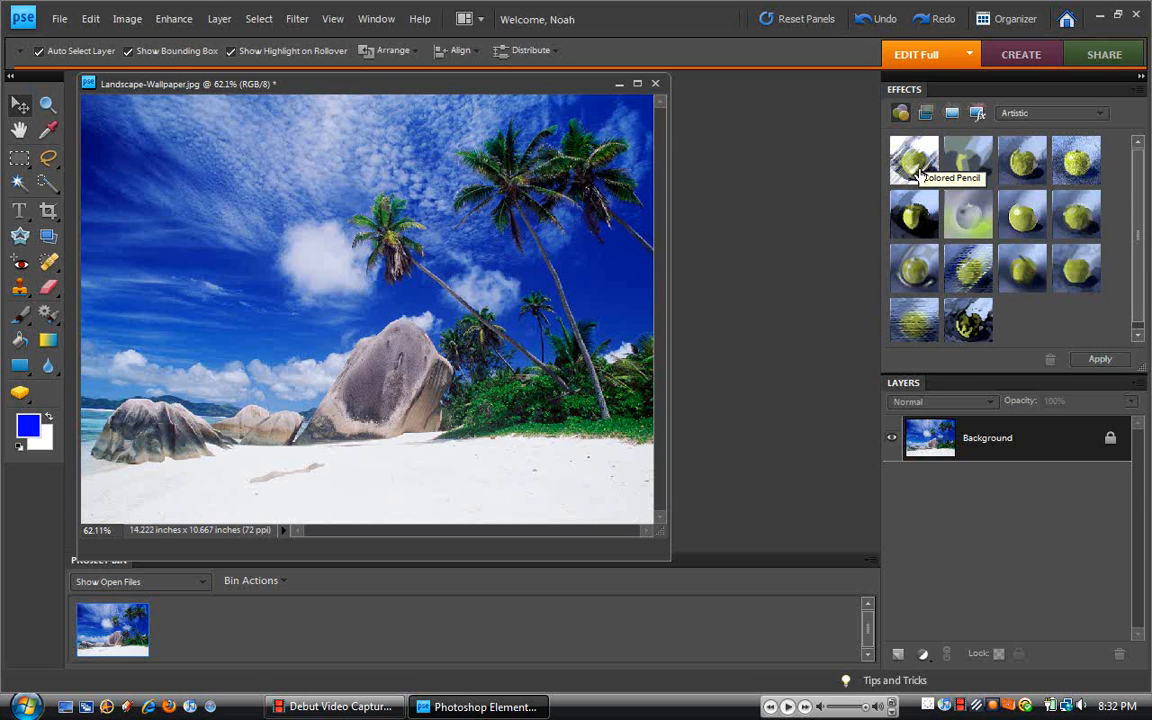
click(973, 330)
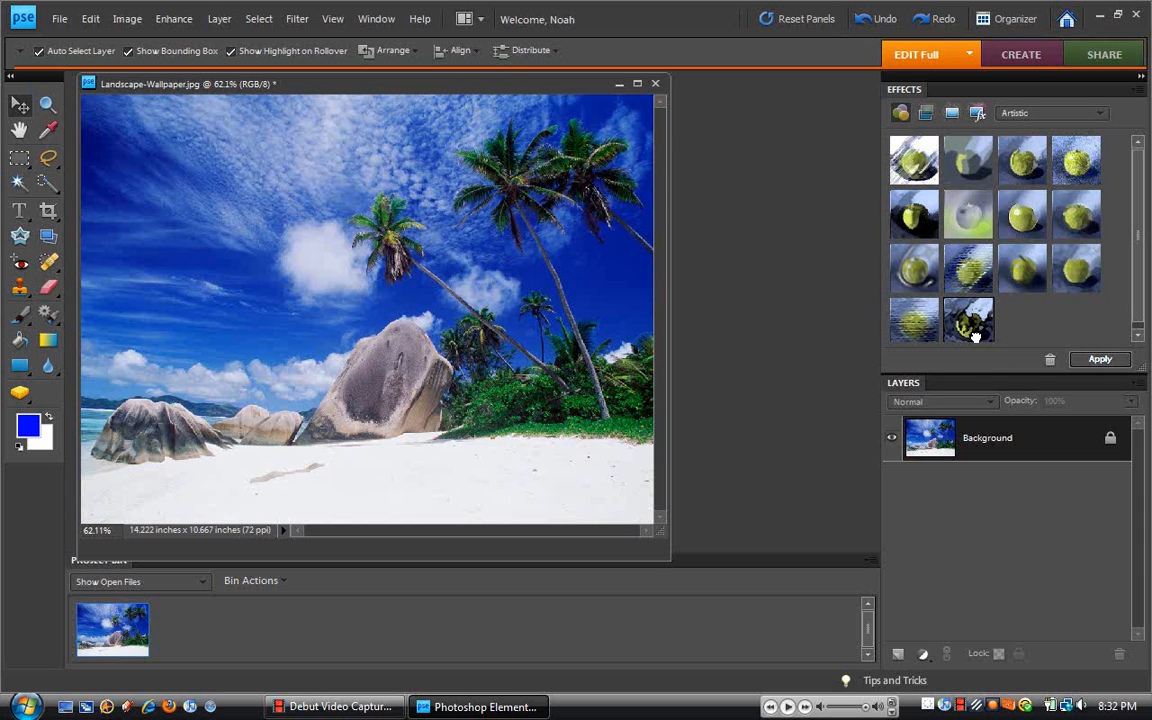
drag(973, 330, 588, 318)
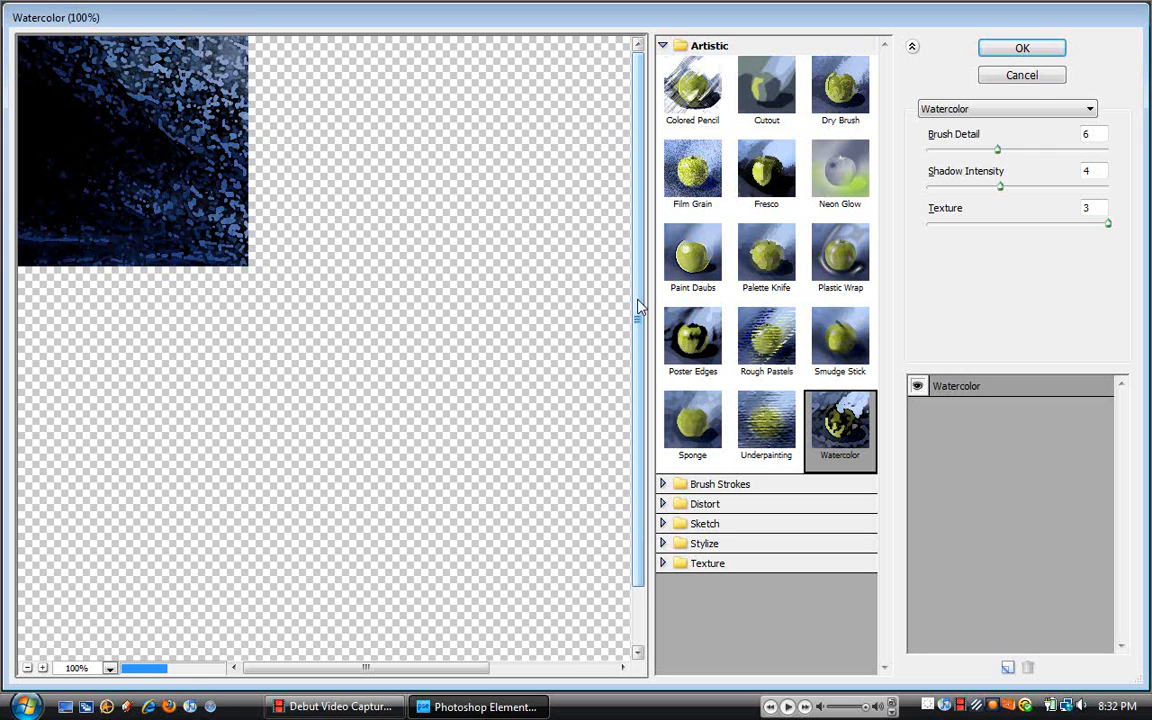
click(110, 668)
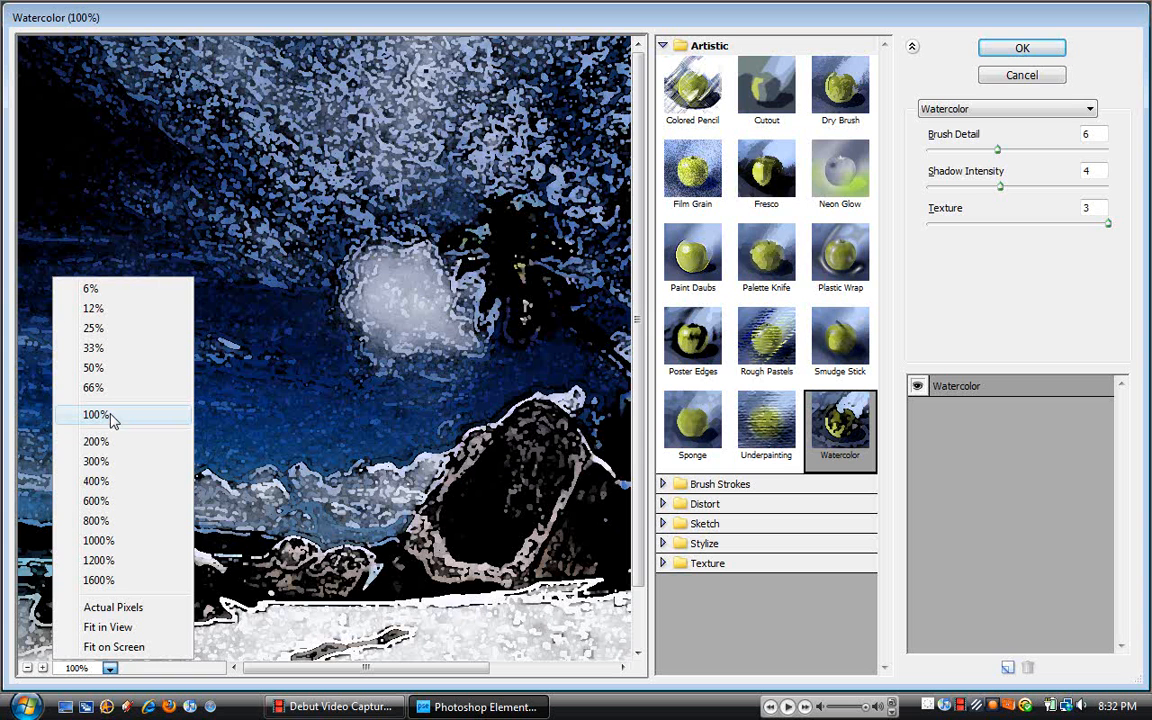
click(141, 629)
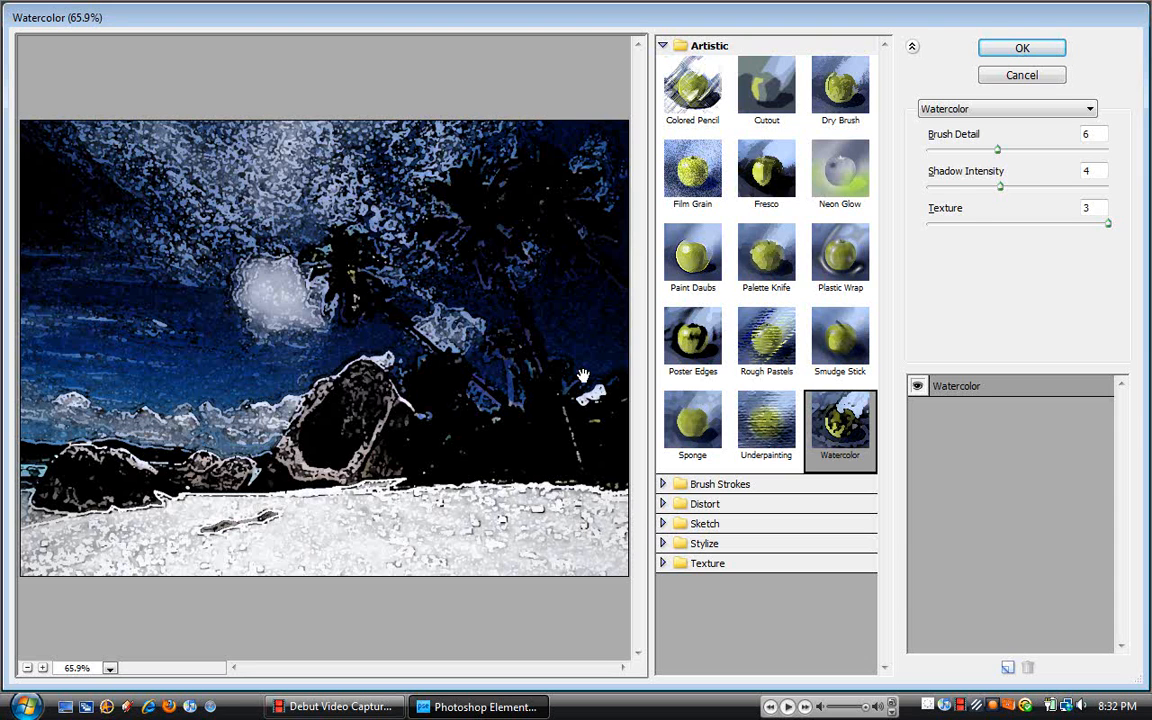
Apply the Watercolor filter with Brush Detail 3, Shadow Intensity 0 and Texture 1.
drag(997, 149, 958, 149)
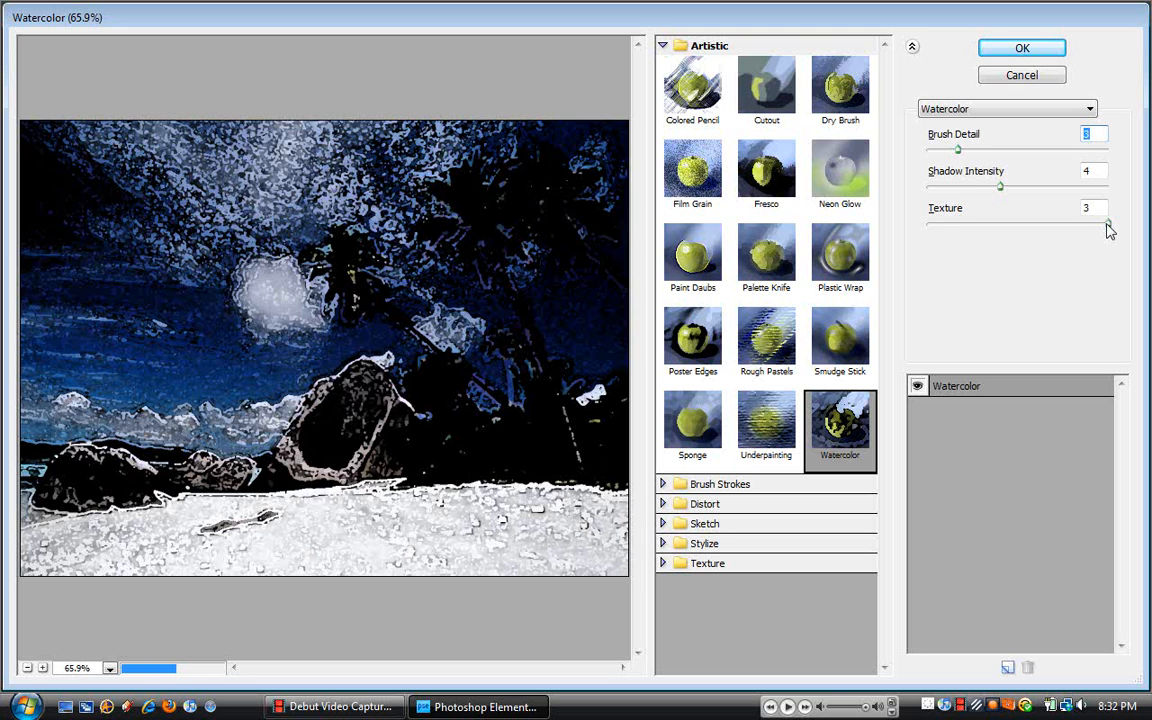
drag(1108, 224, 938, 235)
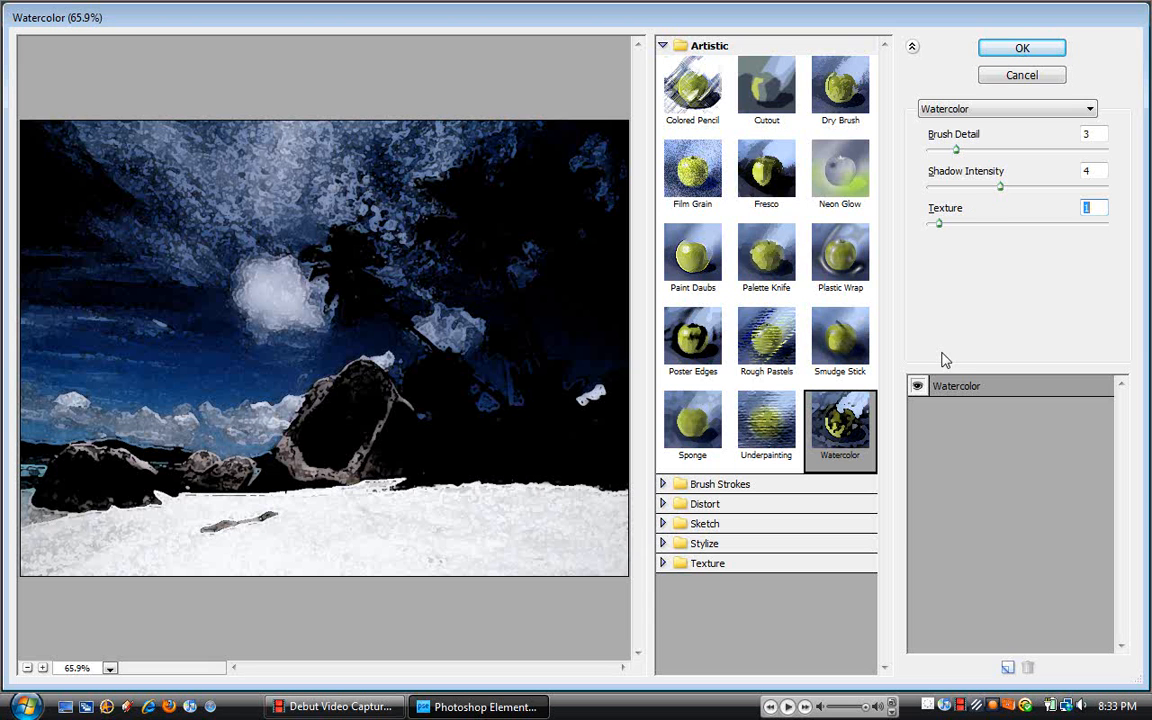
drag(1000, 191, 928, 190)
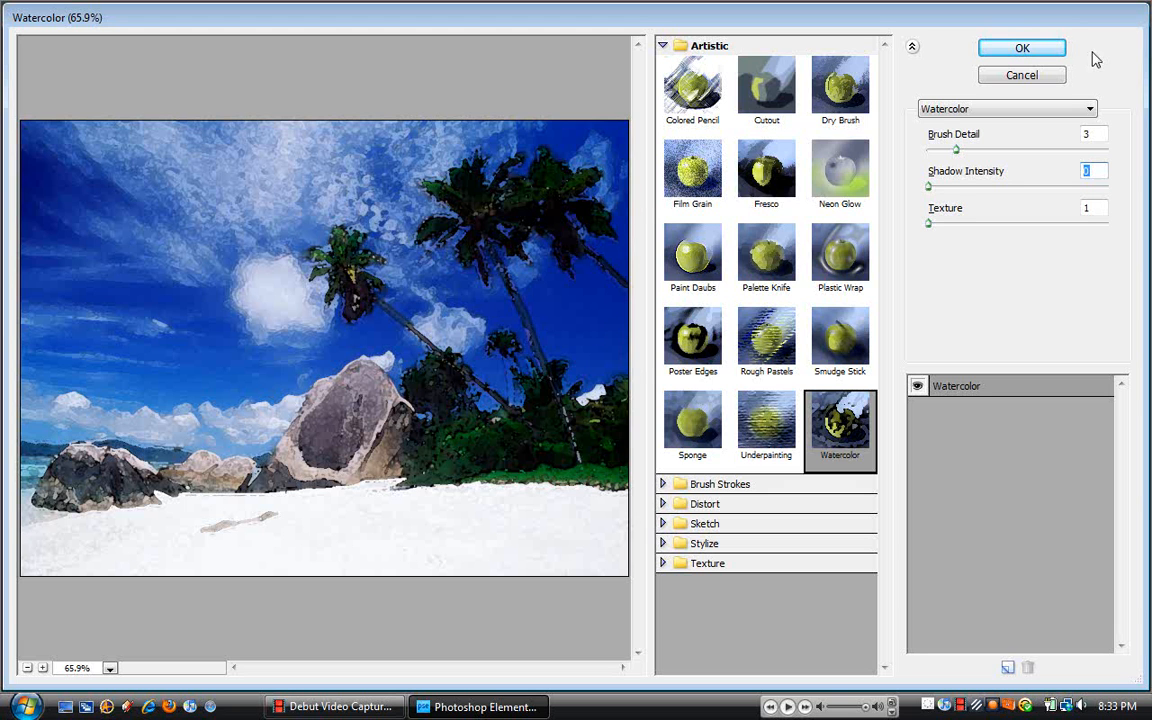
click(1050, 47)
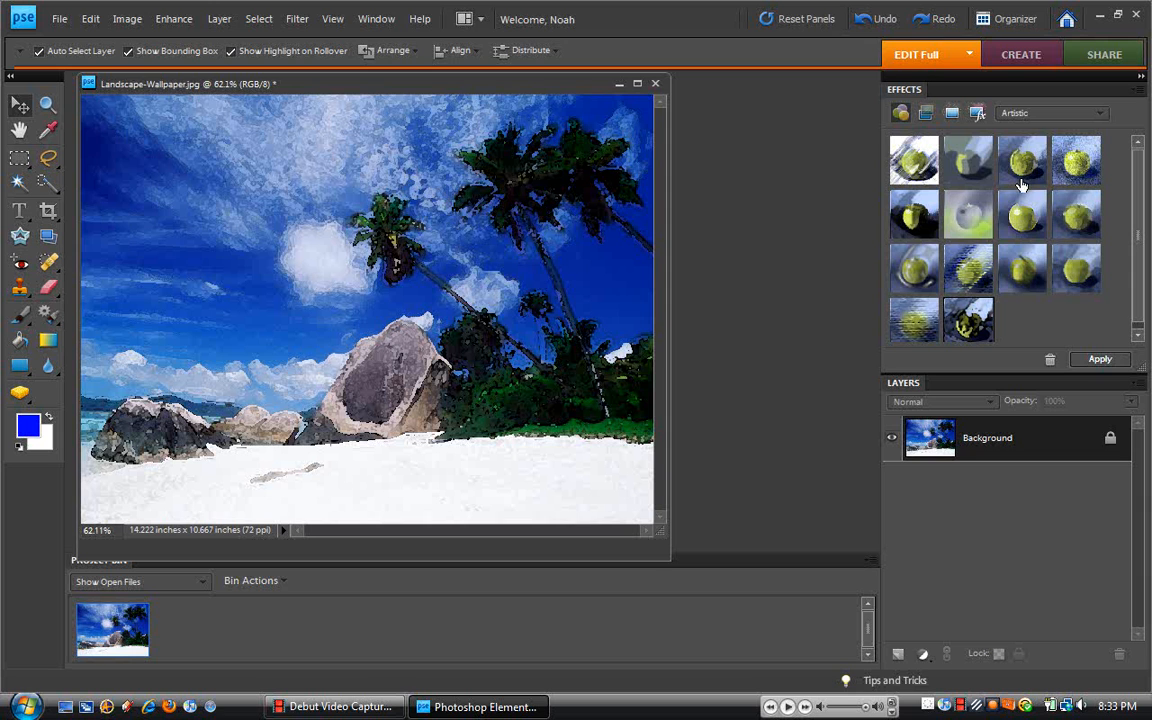
Start the Accented Edges filter from the Brush Strokes effects on the landscape image, with the preview fitted in view.
click(1096, 115)
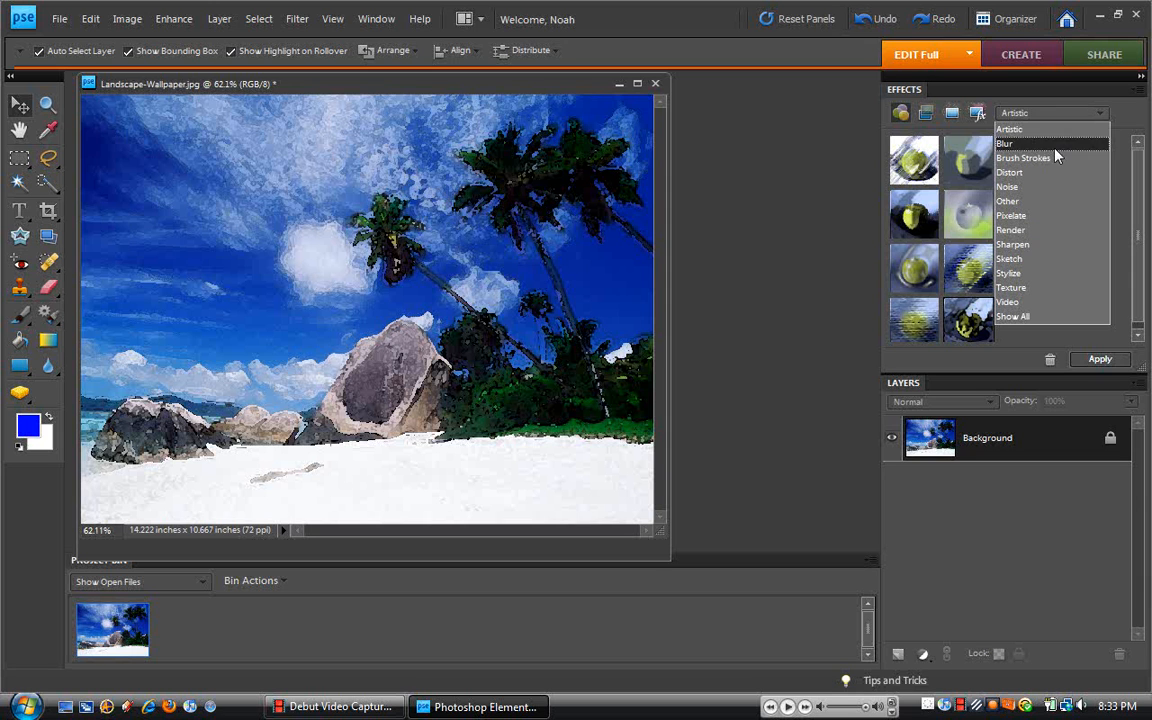
click(1056, 160)
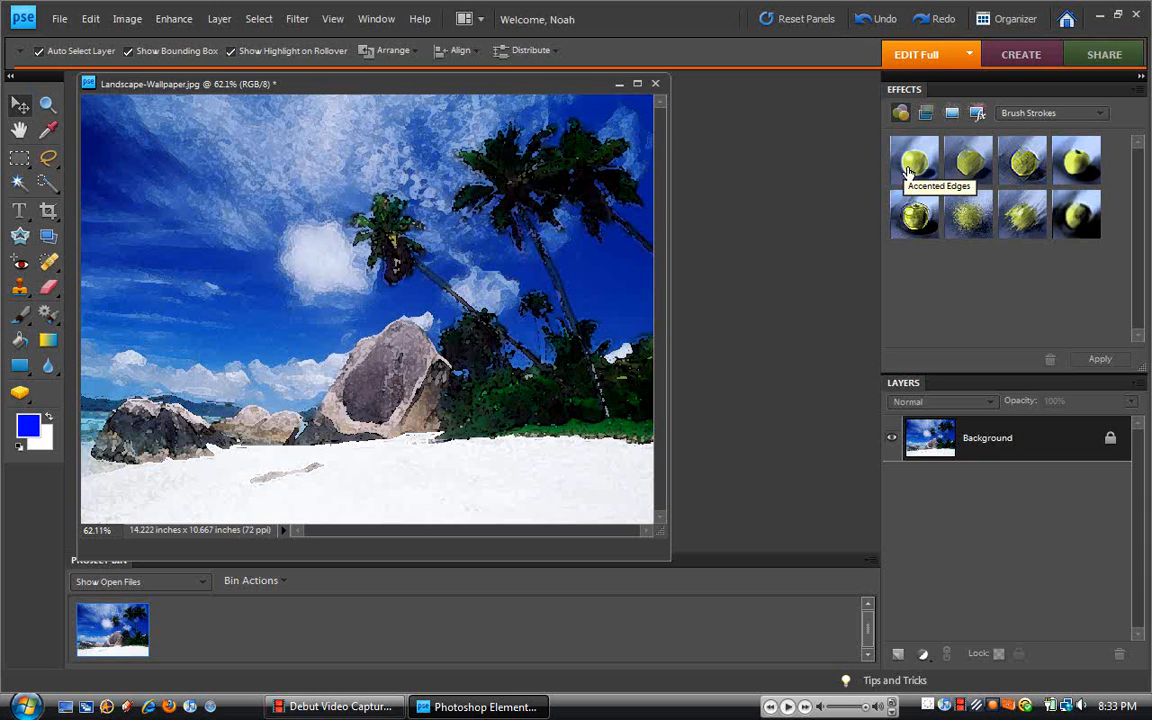
drag(908, 172, 490, 354)
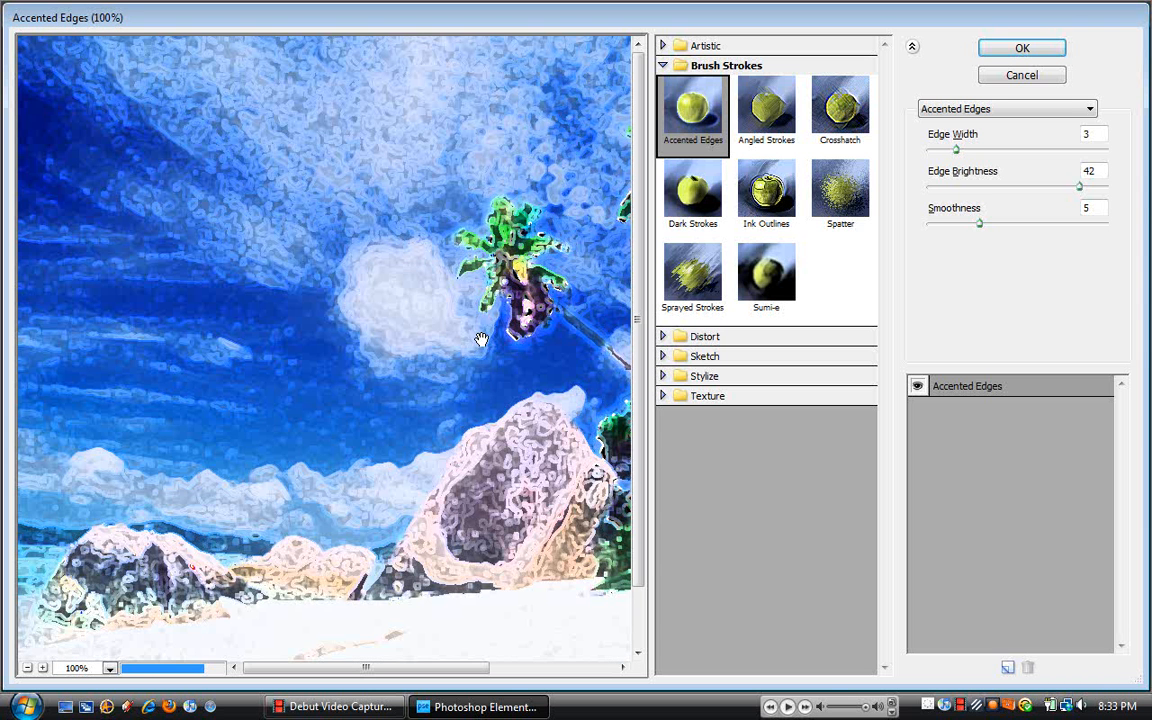
click(110, 668)
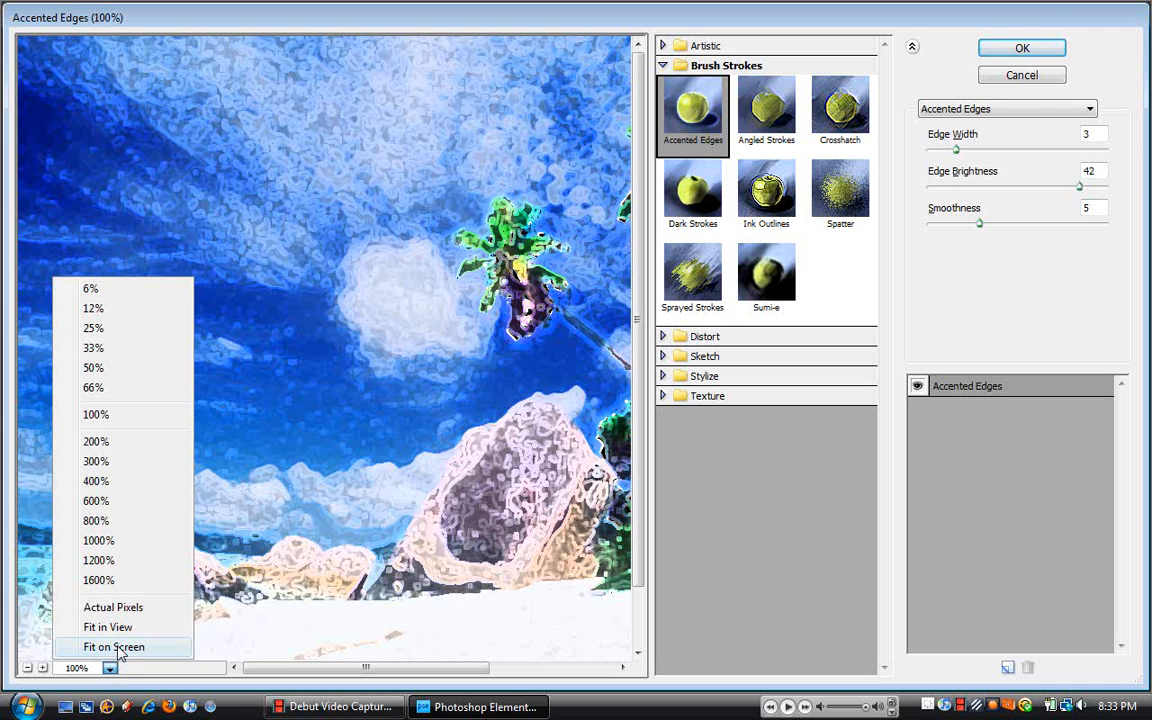
click(118, 627)
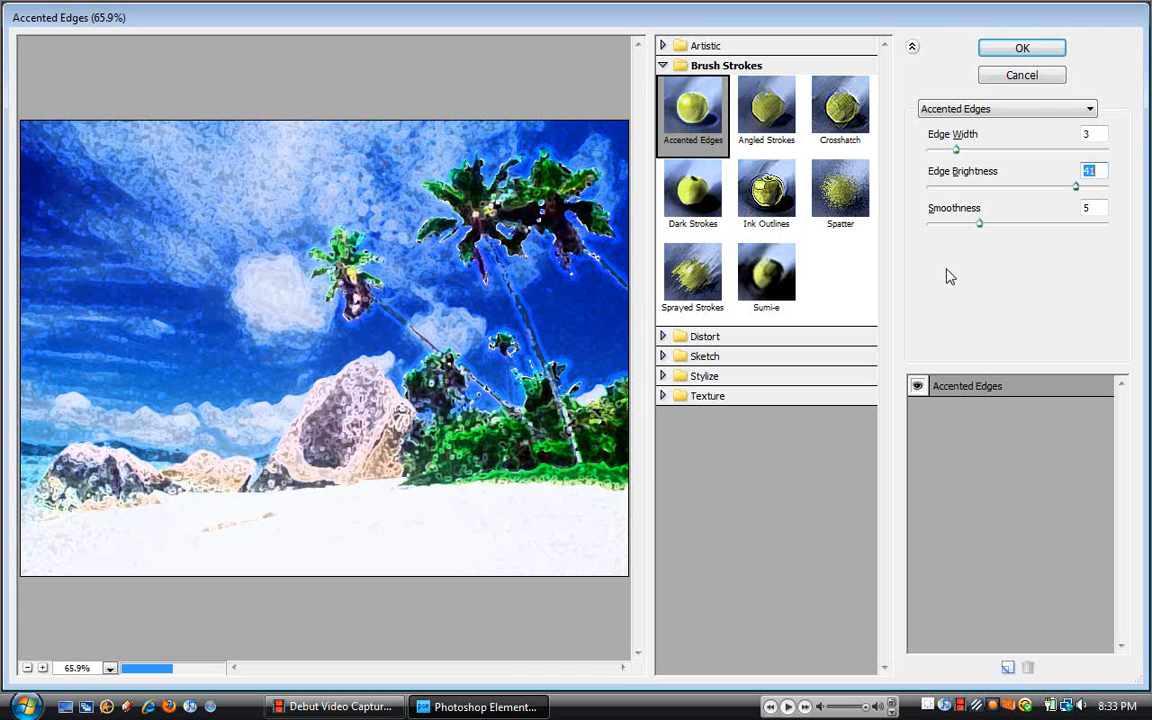
Set the Accented Edges filter's Edge Brightness to 27 and apply it to the image.
drag(967, 188, 927, 189)
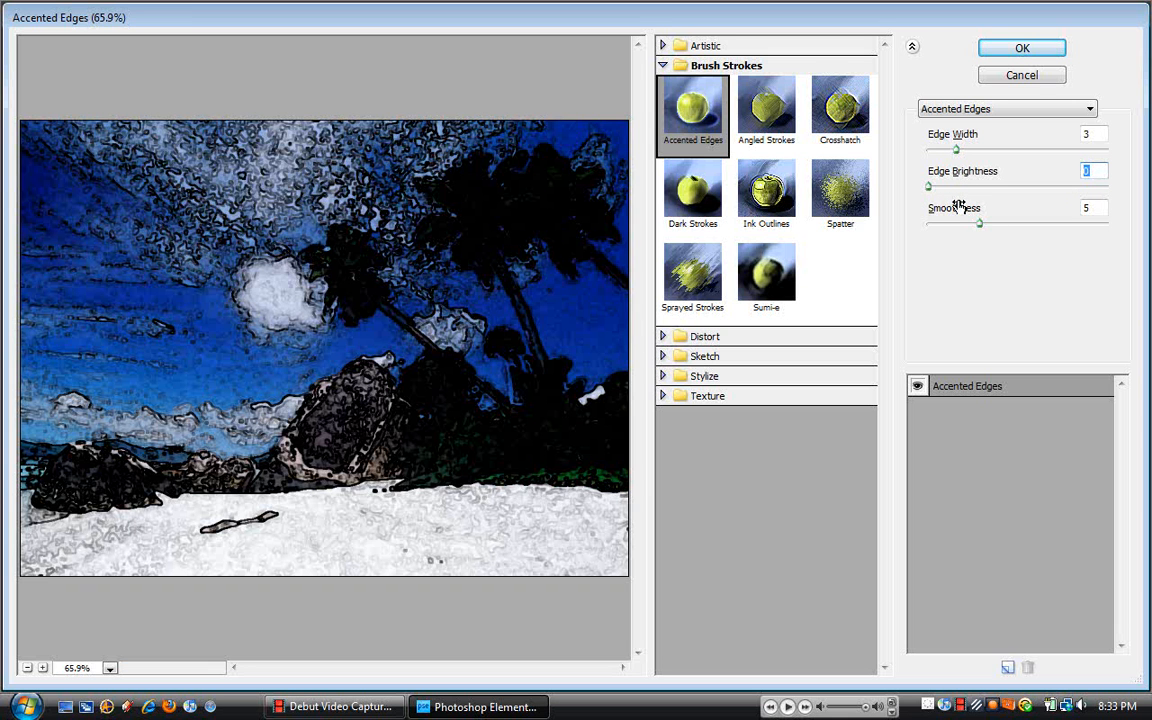
drag(936, 188, 1028, 191)
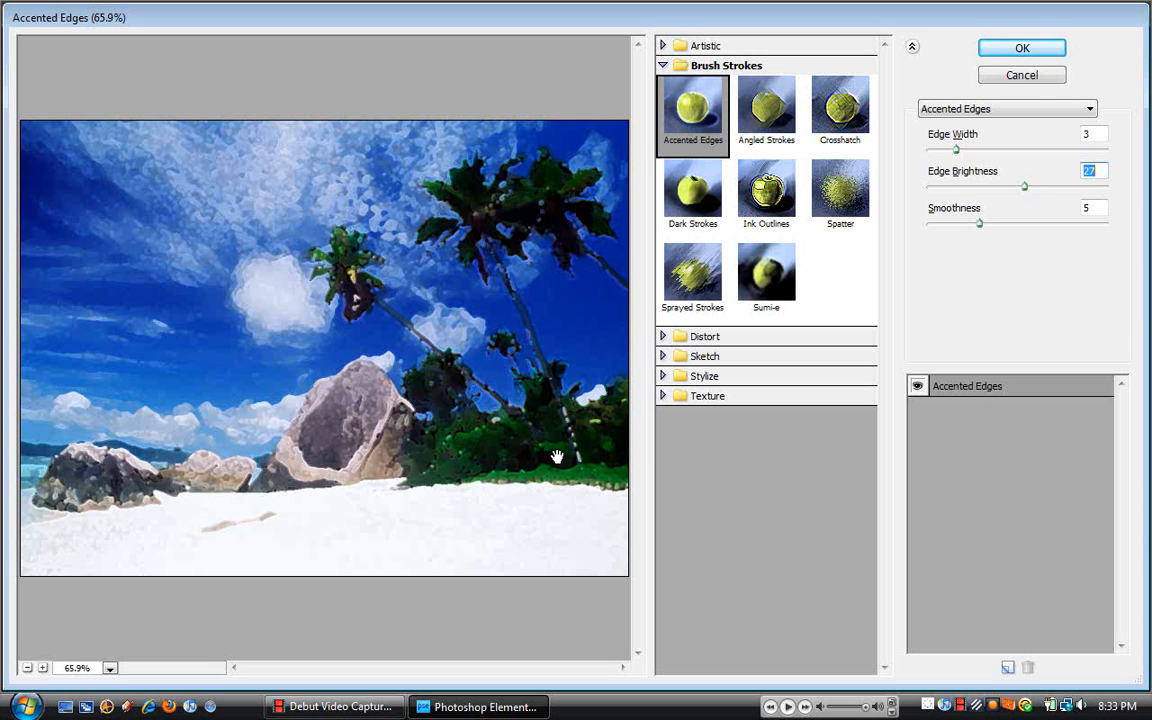
click(1022, 50)
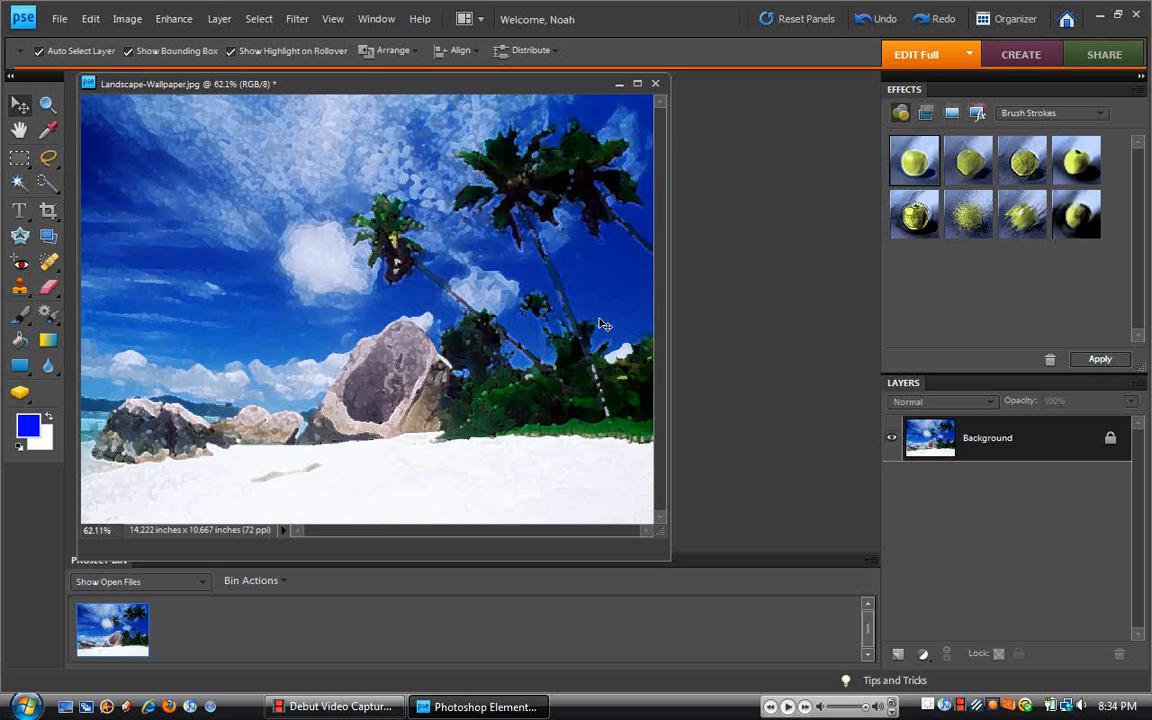
Browse the Texture, Stylize and Other categories of filter effects.
click(1097, 114)
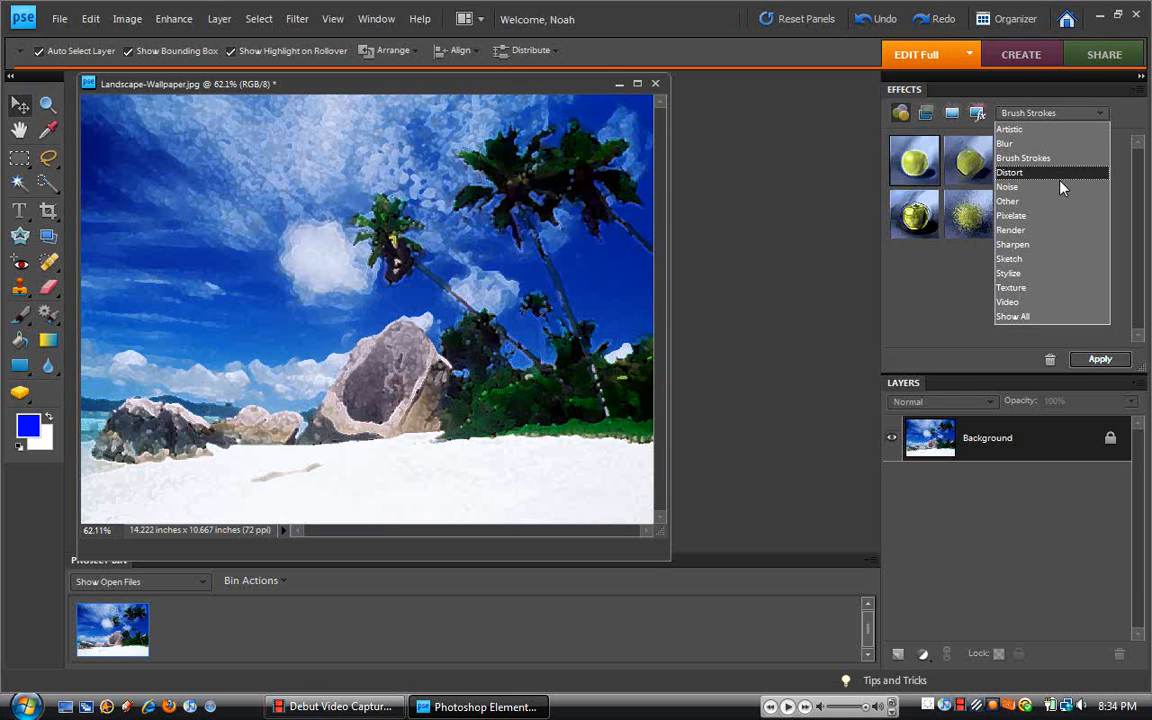
click(1030, 287)
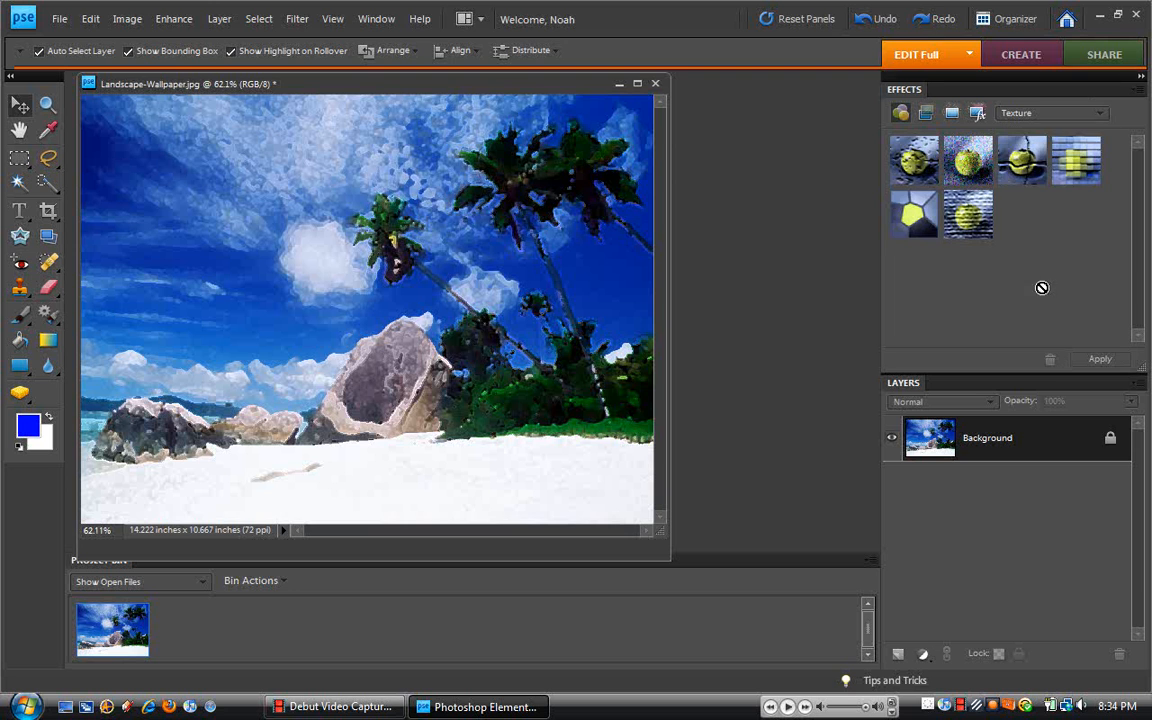
click(1097, 115)
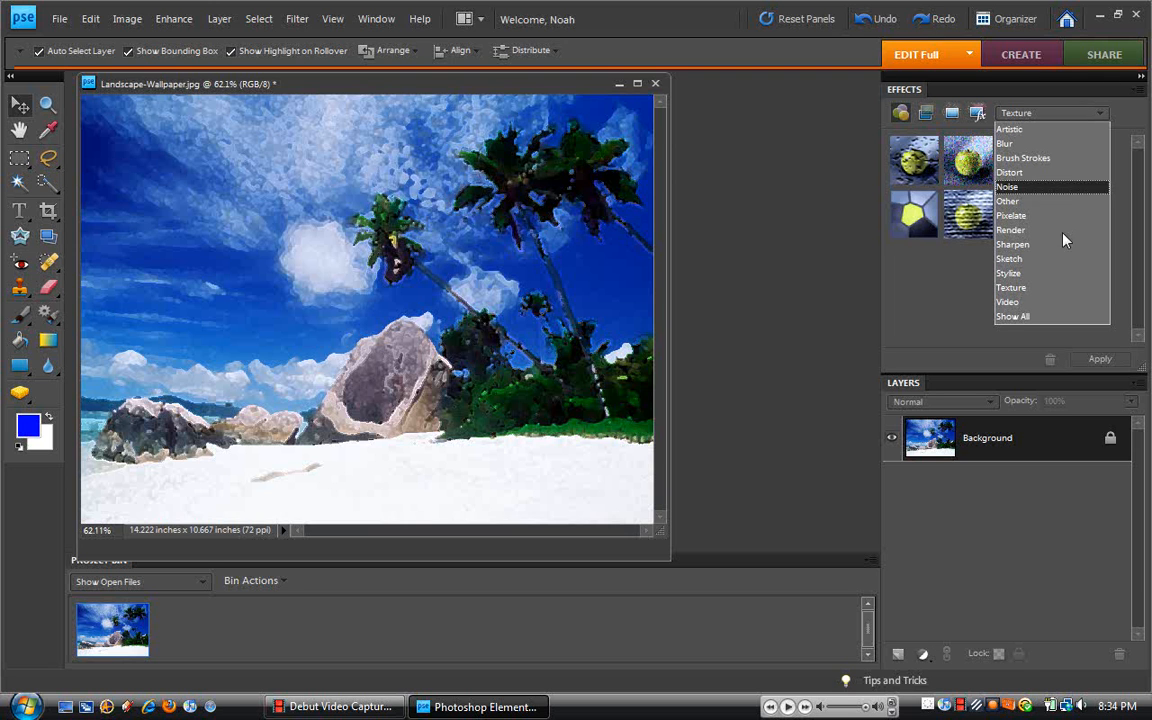
click(1010, 273)
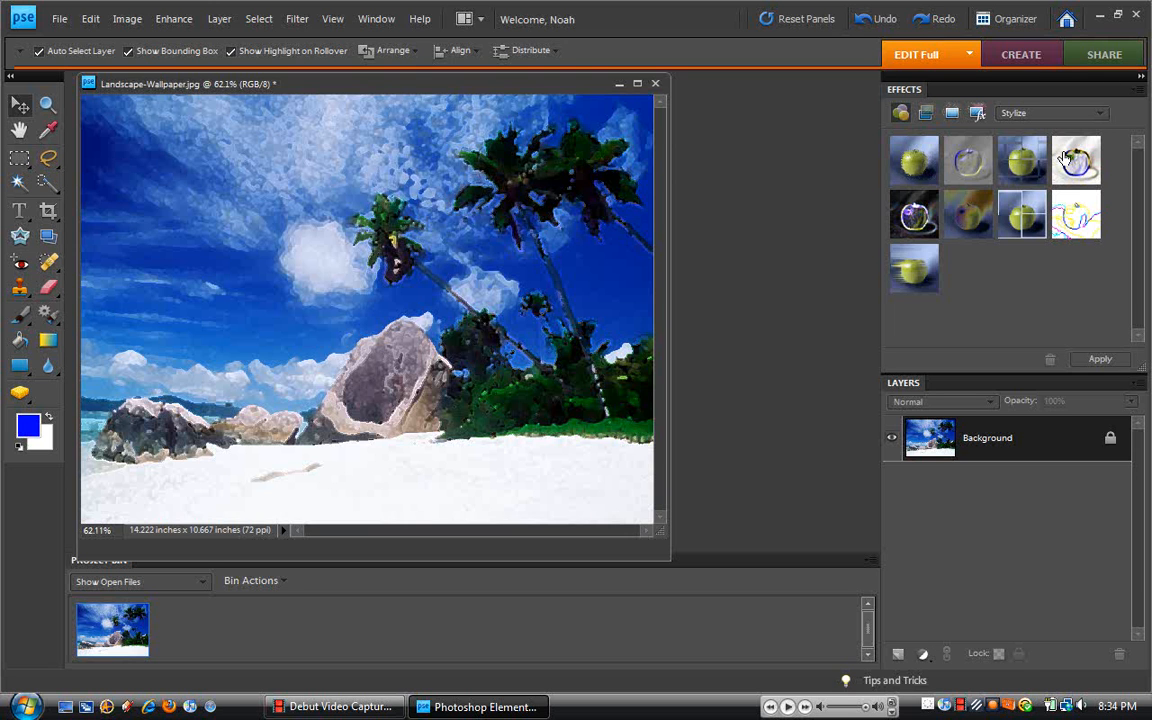
click(1100, 116)
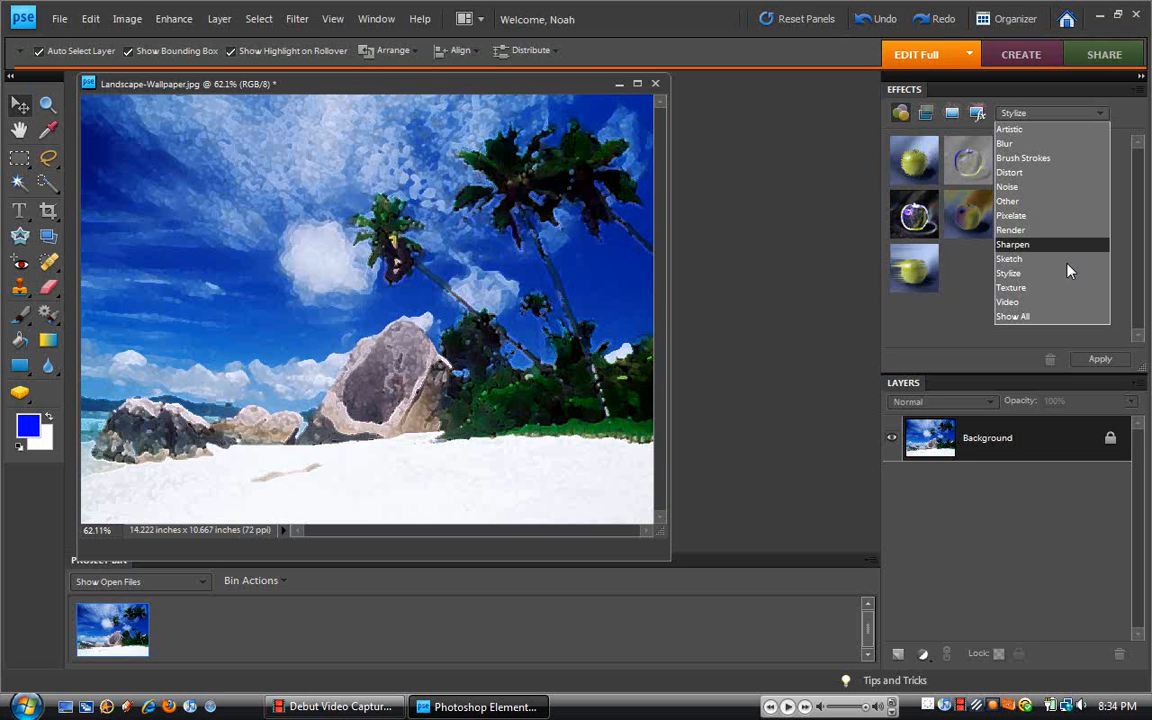
click(1043, 201)
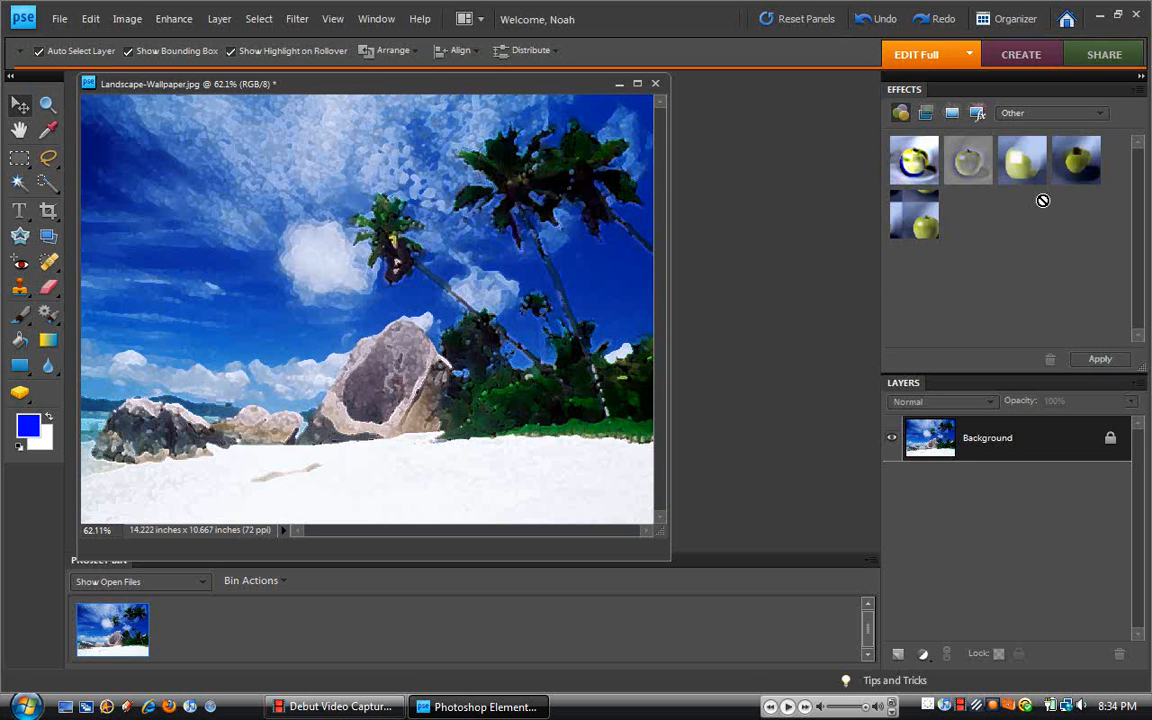
Start the Lens Flare filter from the Render effects on the landscape image and place the flare centre in the sky's upper-left corner.
click(1100, 114)
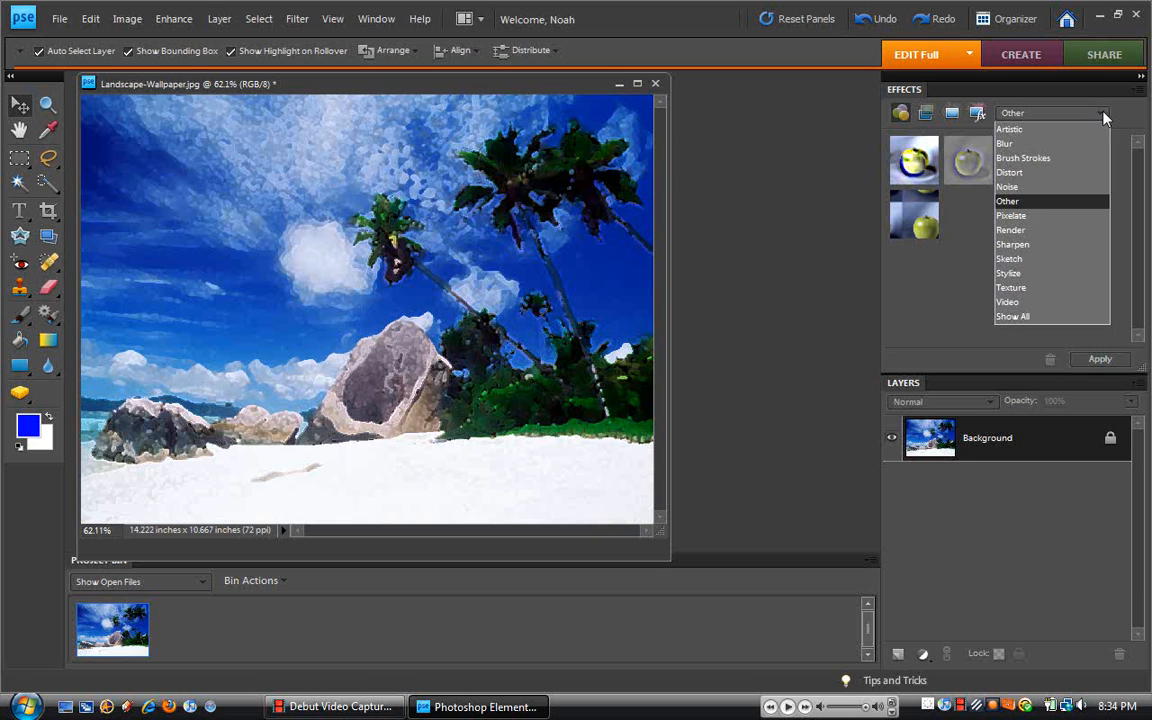
click(1049, 240)
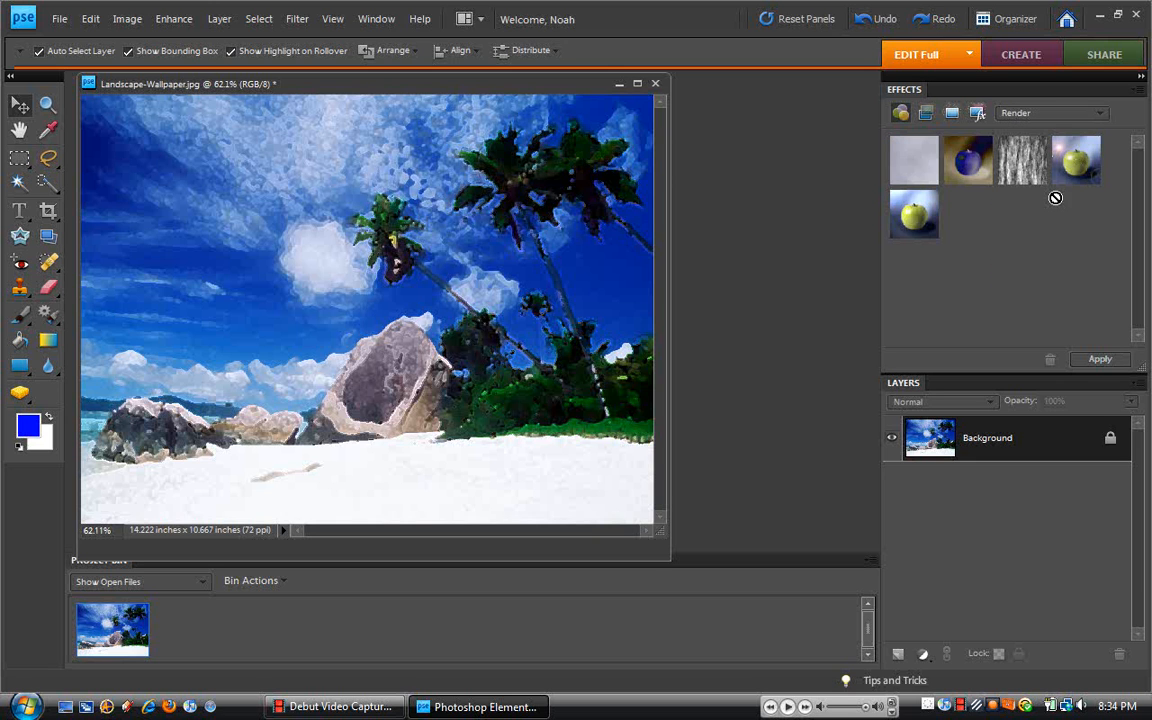
drag(870, 163, 172, 400)
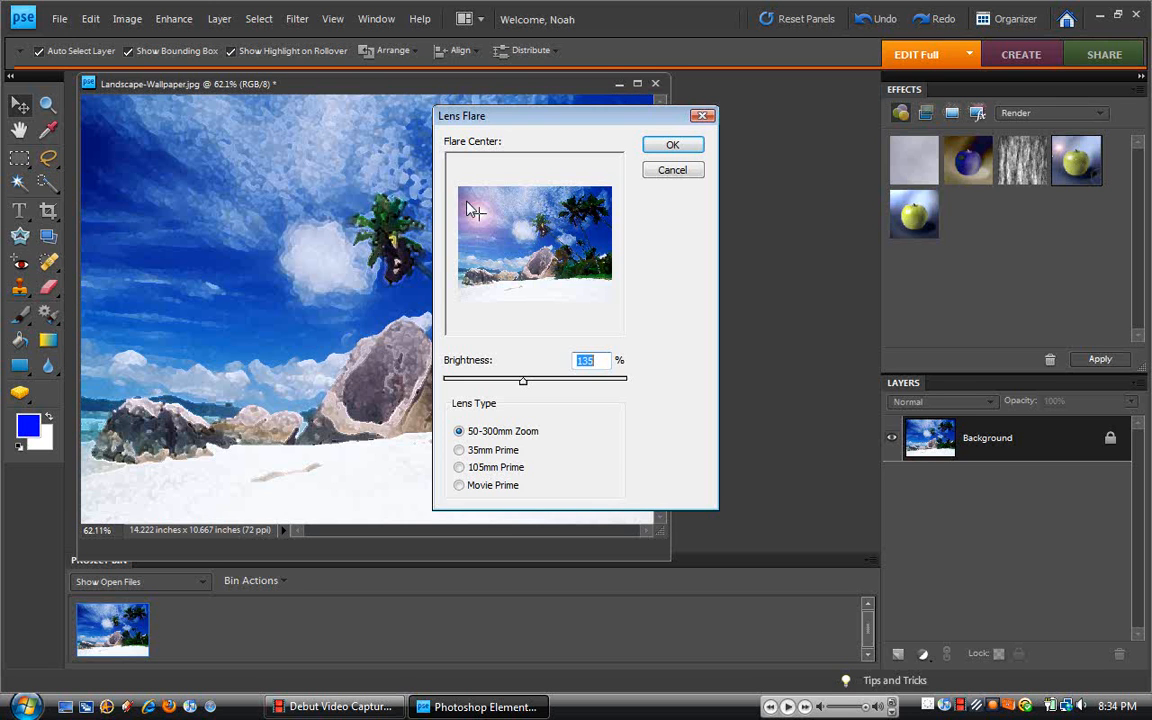
click(474, 212)
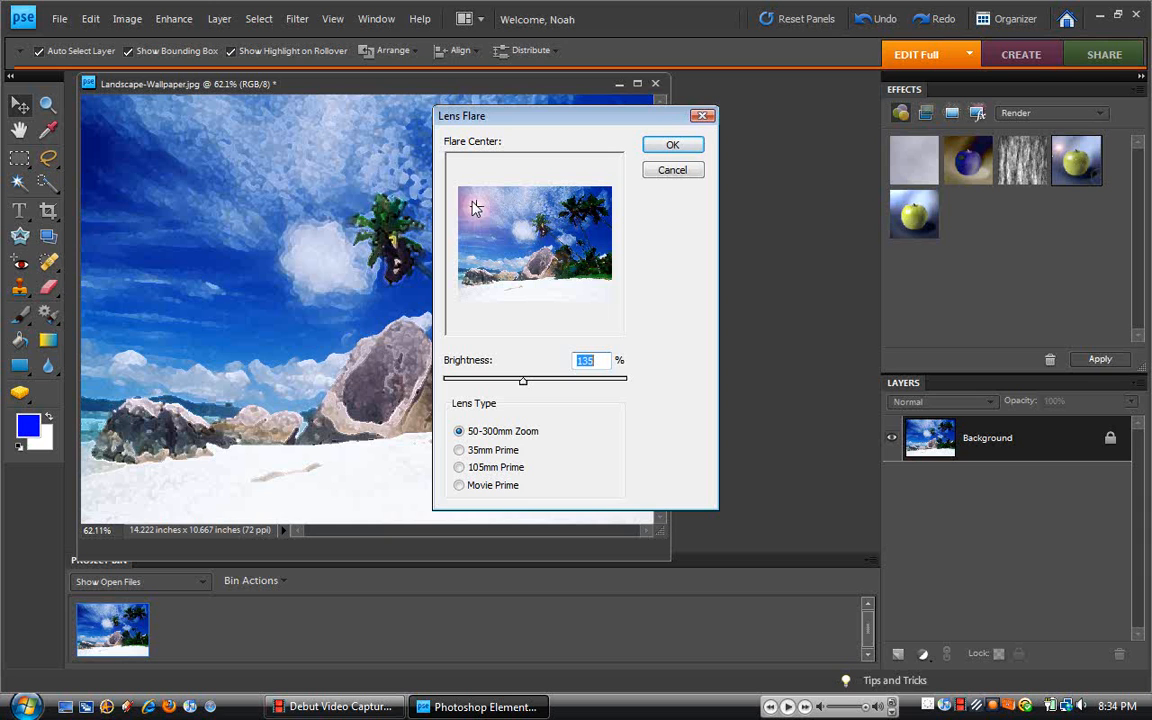
click(471, 199)
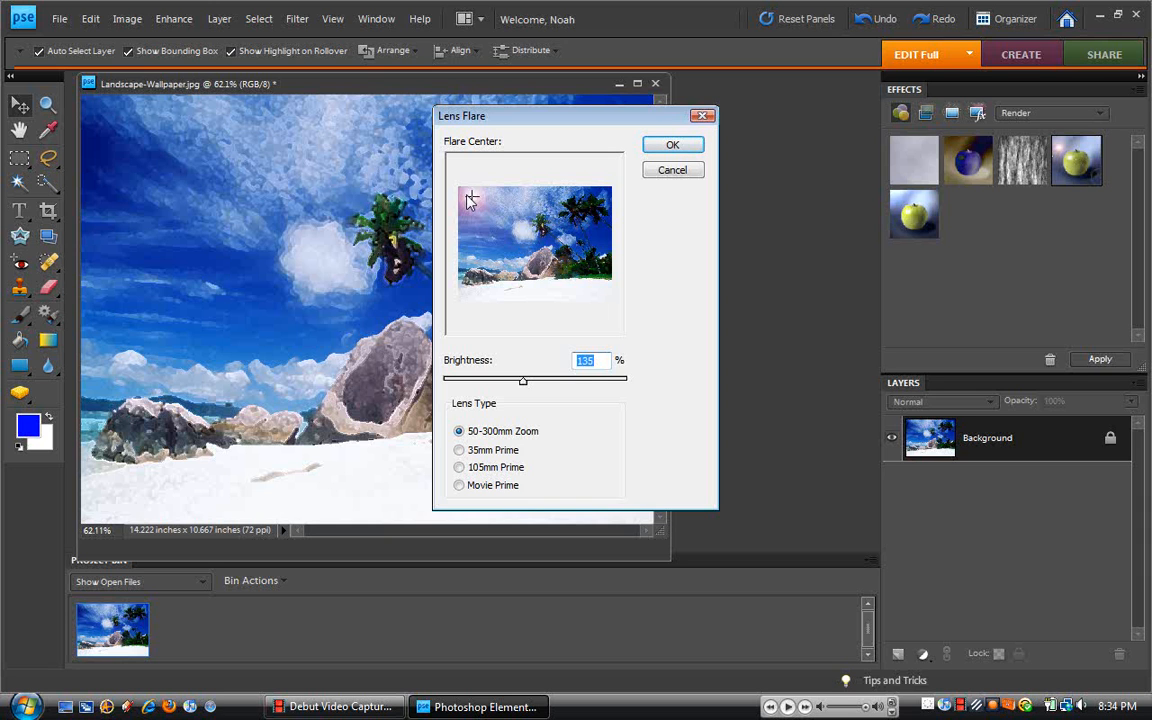
Set the flare's lens type to Movie Prime and apply it with 135% brightness.
click(459, 451)
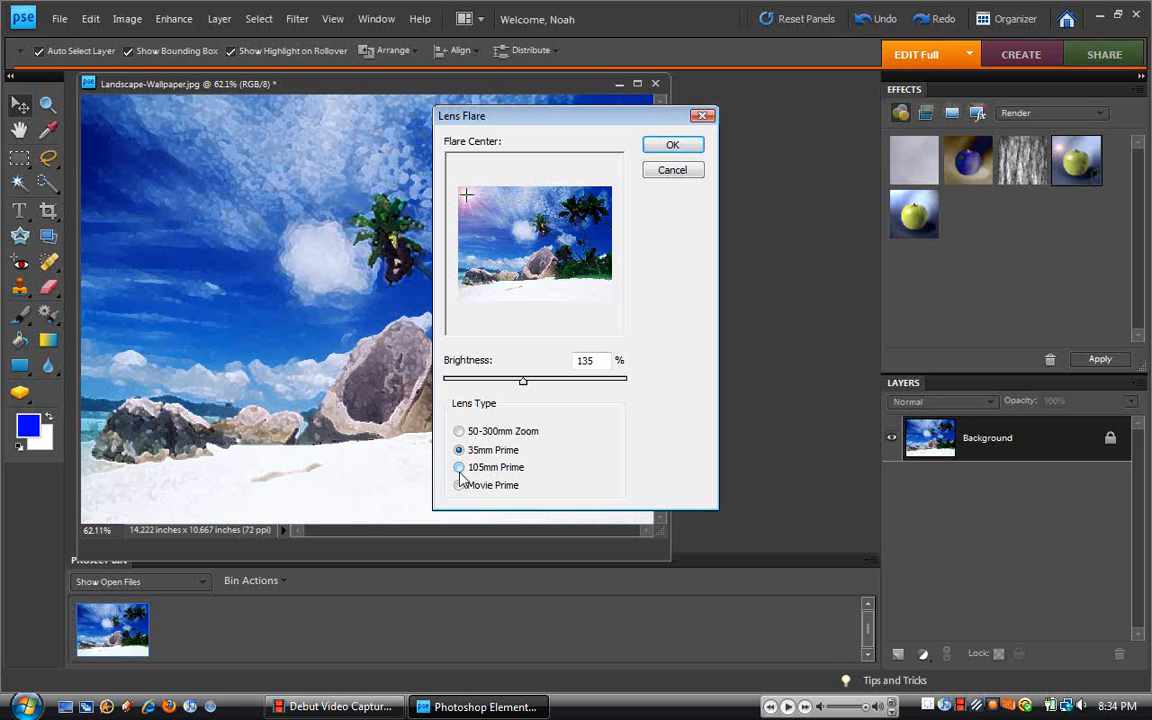
click(459, 468)
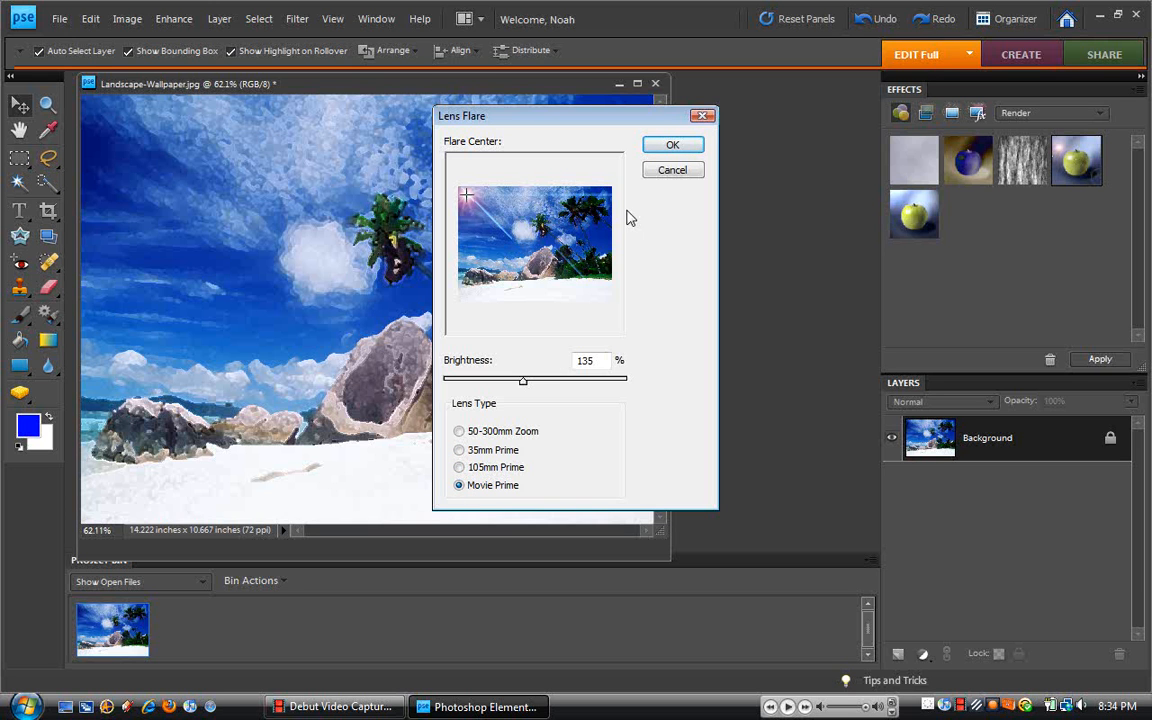
click(672, 147)
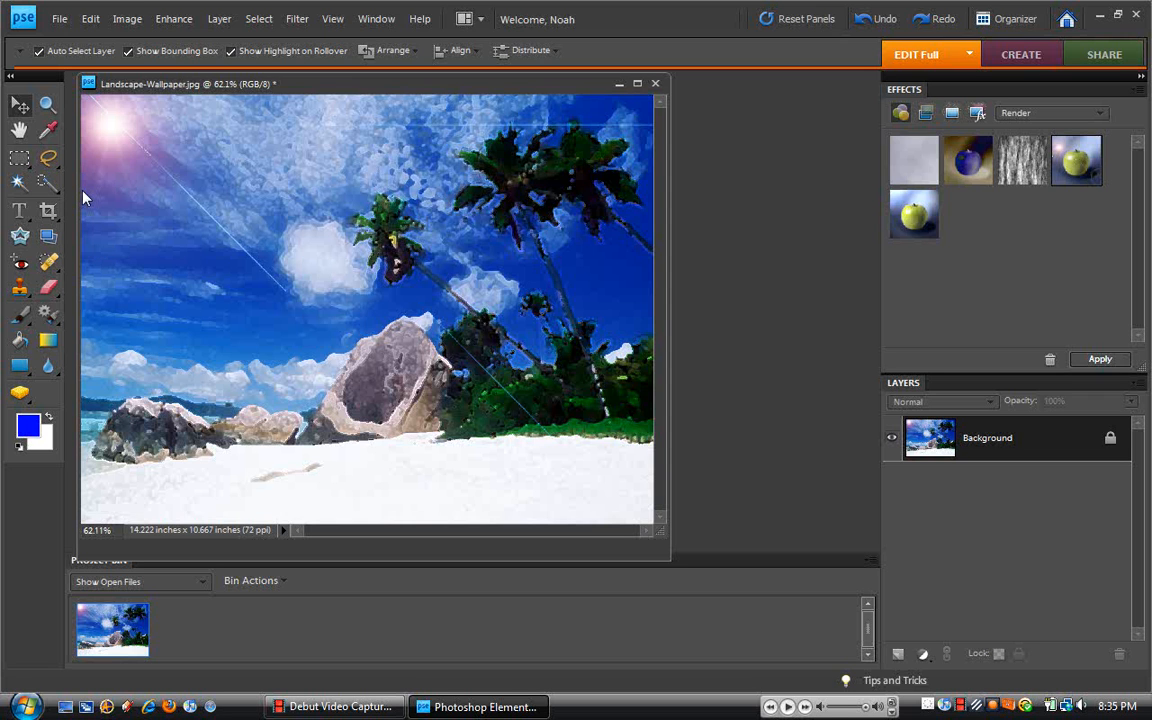
Look through the editing tools, including Blur, Shape, Smart Brush and Gradient, and the Eraser and Clone Stamp variants.
click(49, 367)
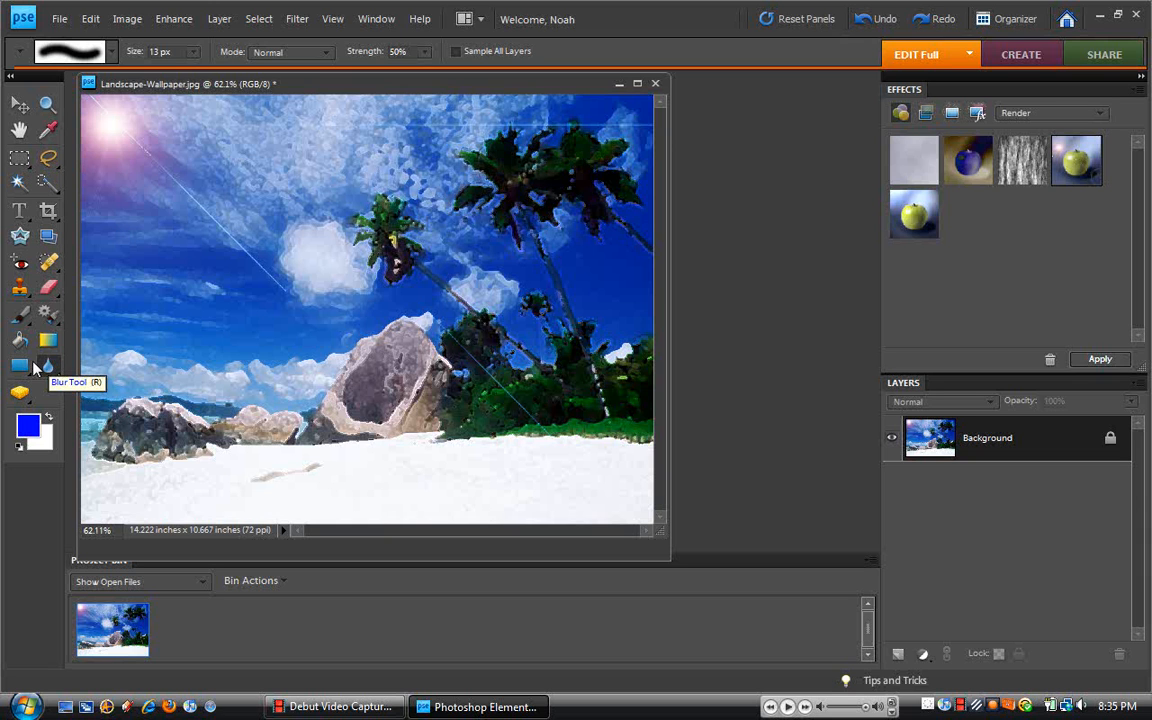
click(21, 364)
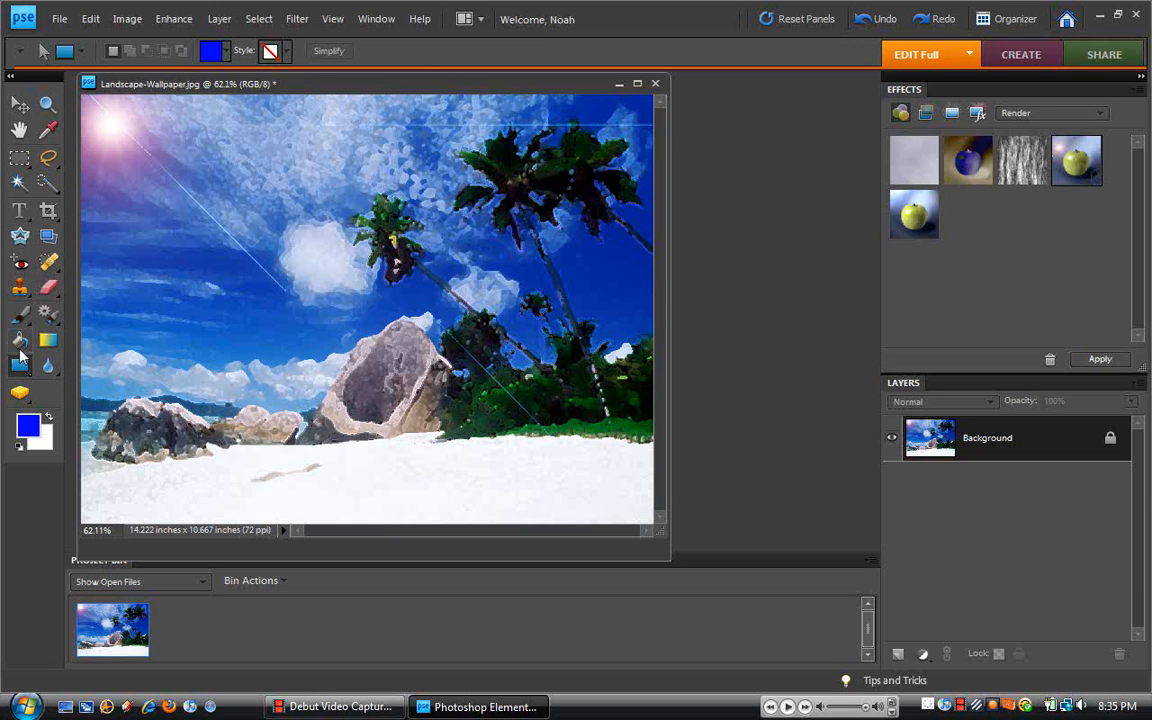
click(46, 312)
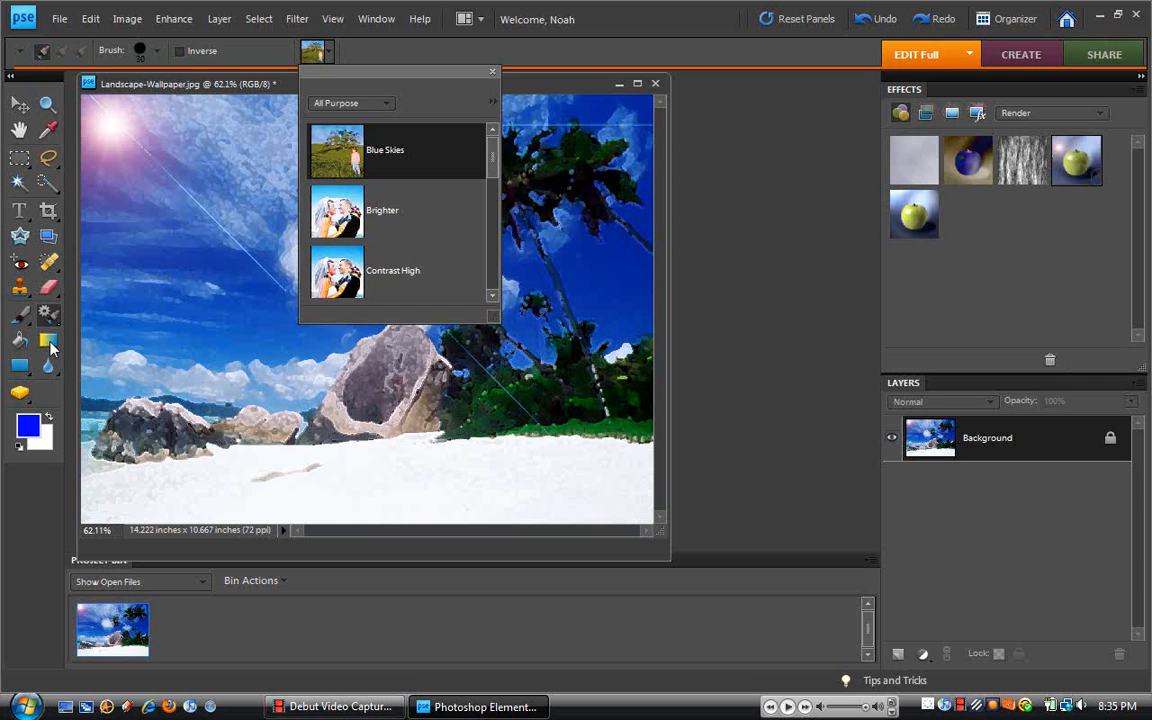
click(50, 345)
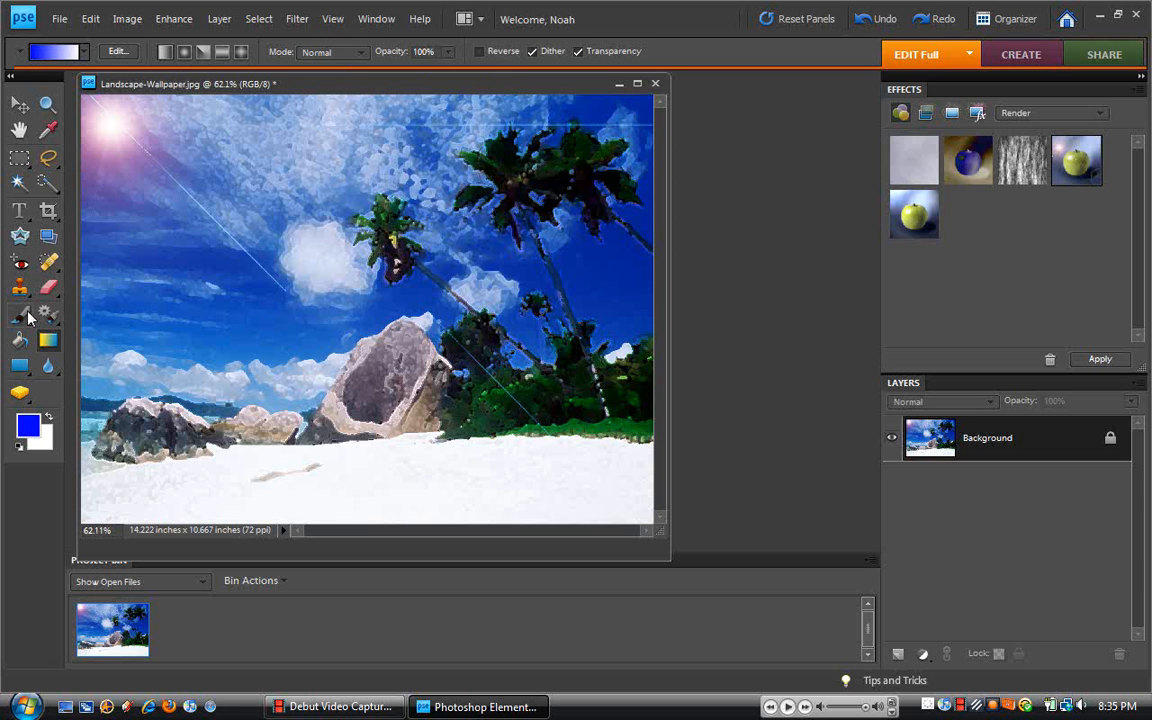
click(26, 314)
click(60, 289)
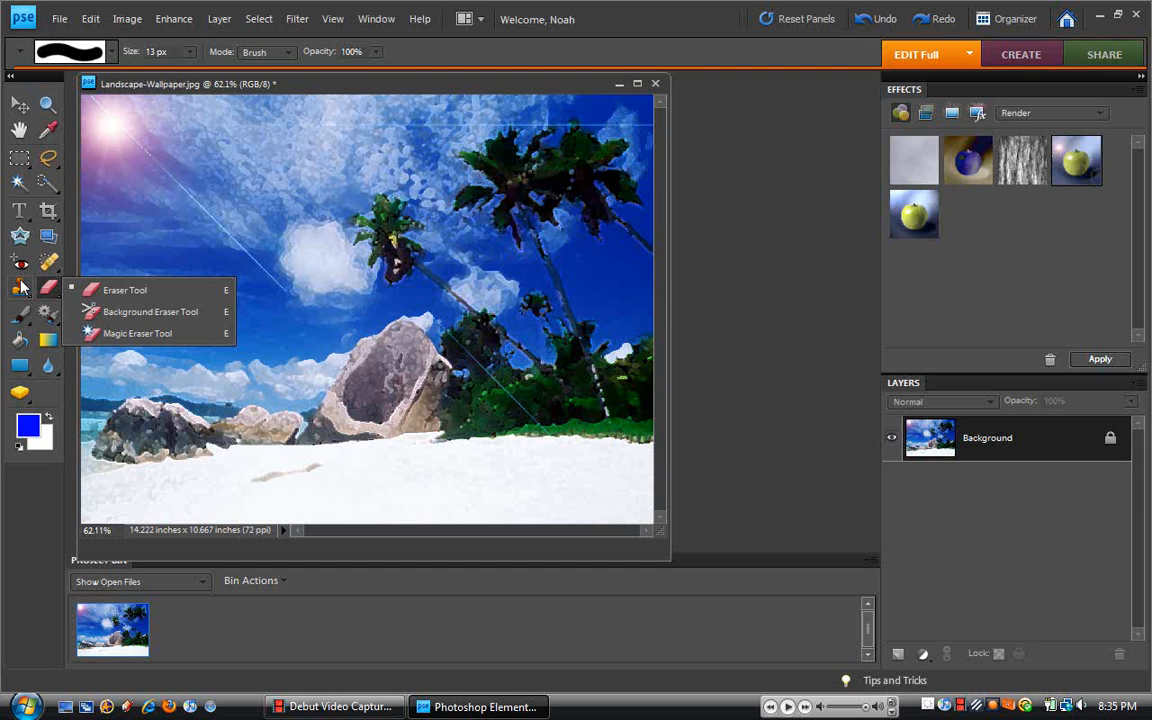
click(22, 288)
click(24, 290)
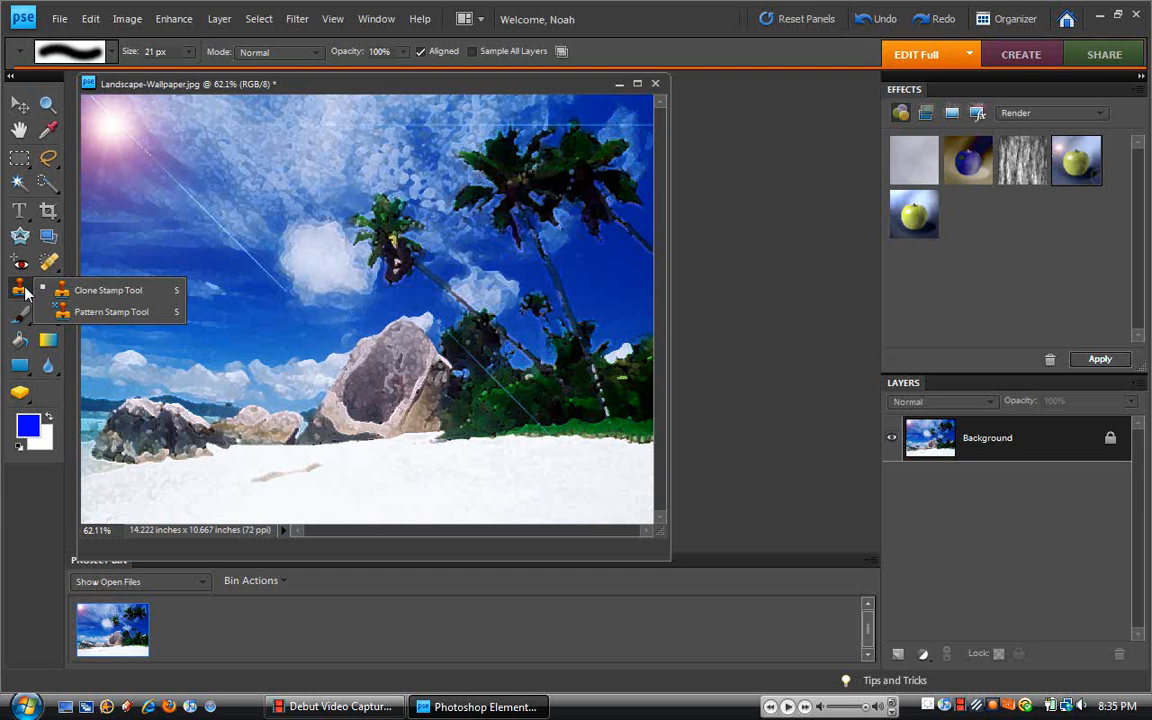
Darken parts of the upper sky, the lens flare and the white cloud beside the palm with the Burn tool.
click(21, 394)
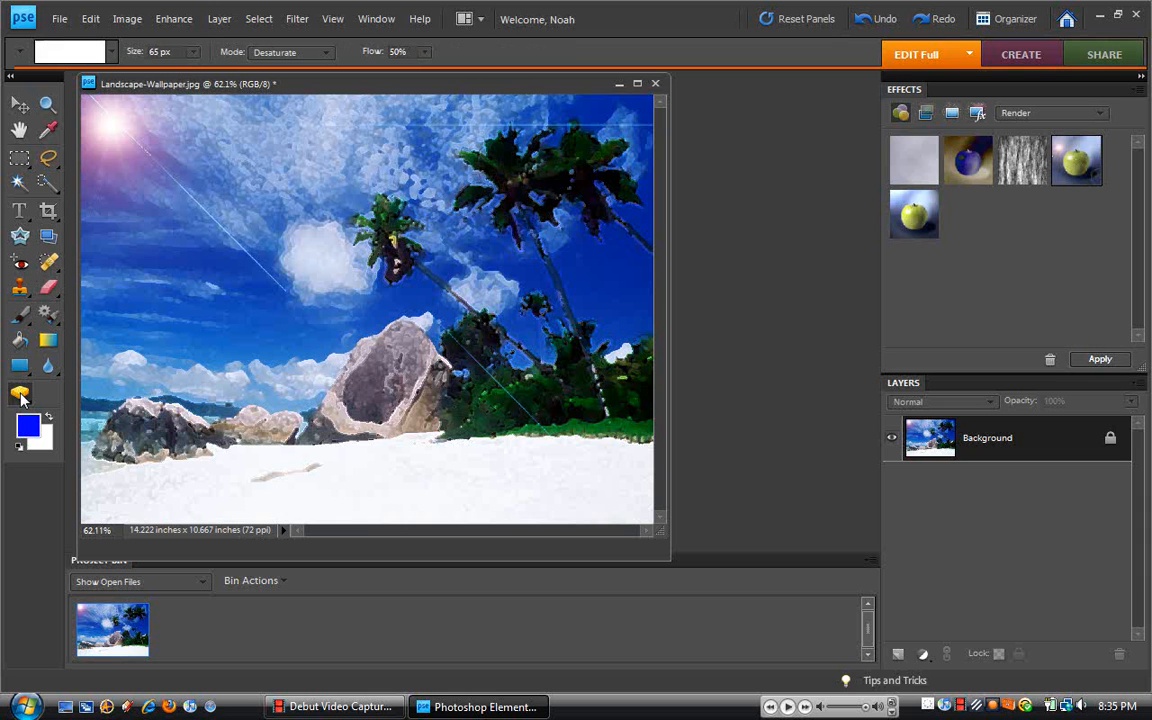
click(22, 396)
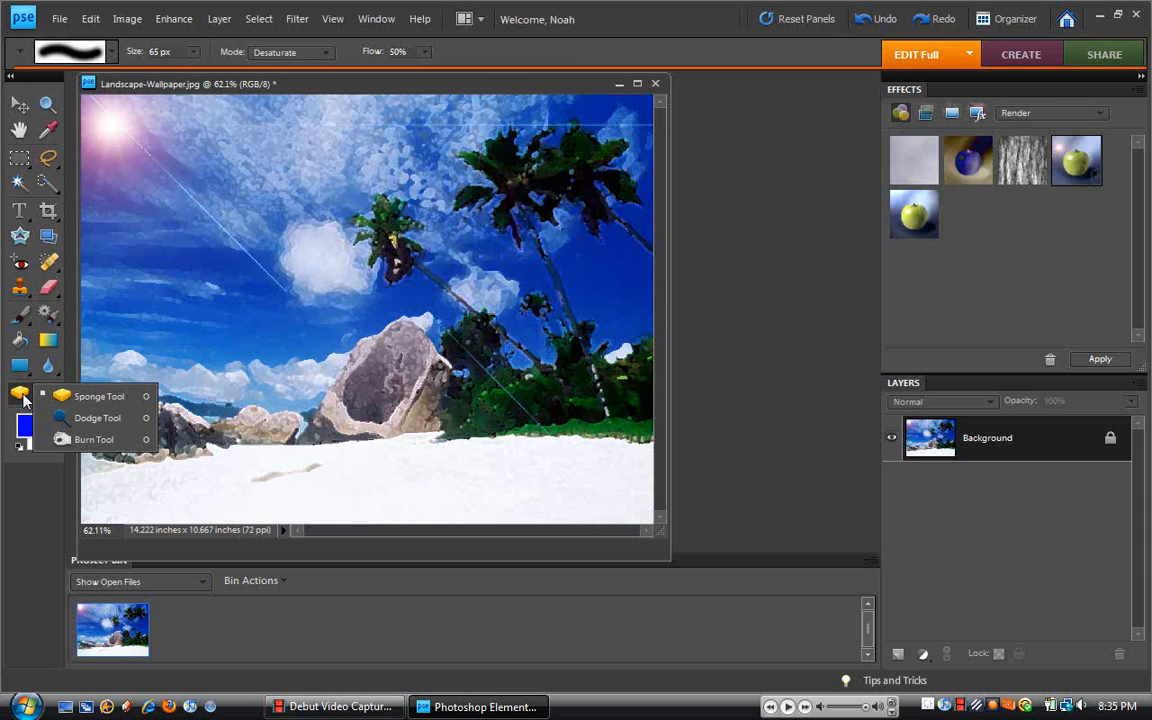
click(92, 439)
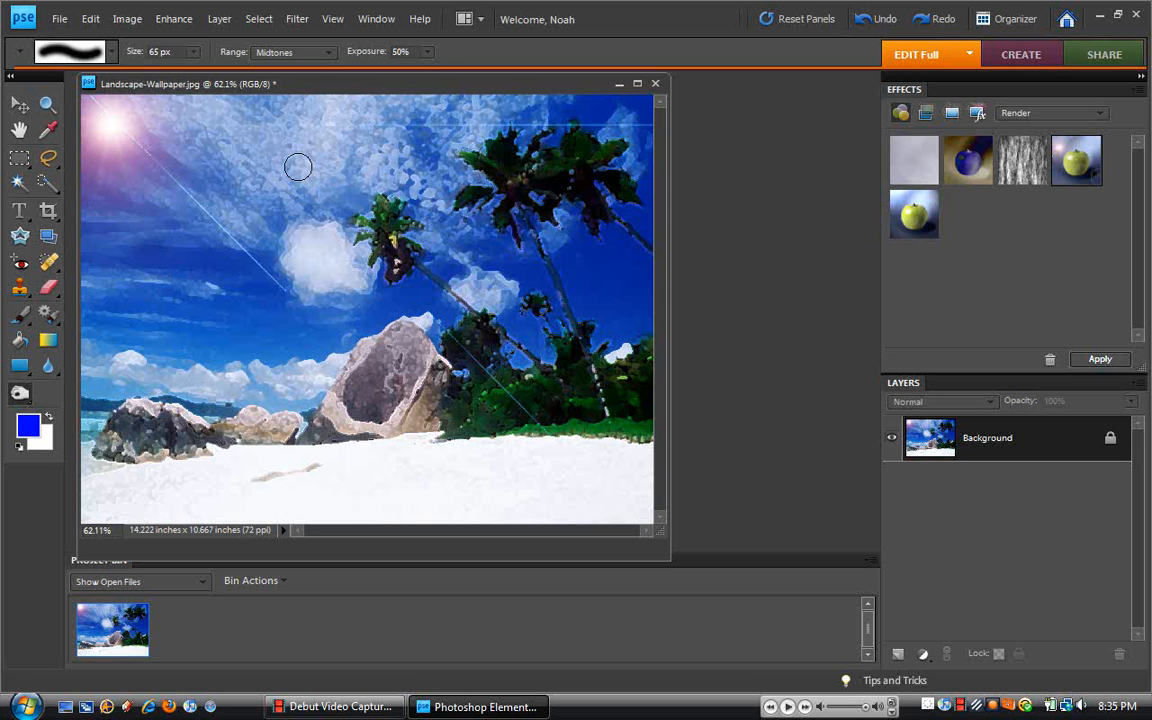
mouse_move(298, 167)
mouse_down()
mouse_move(309, 106)
mouse_move(296, 197)
mouse_move(259, 201)
mouse_move(234, 132)
mouse_up()
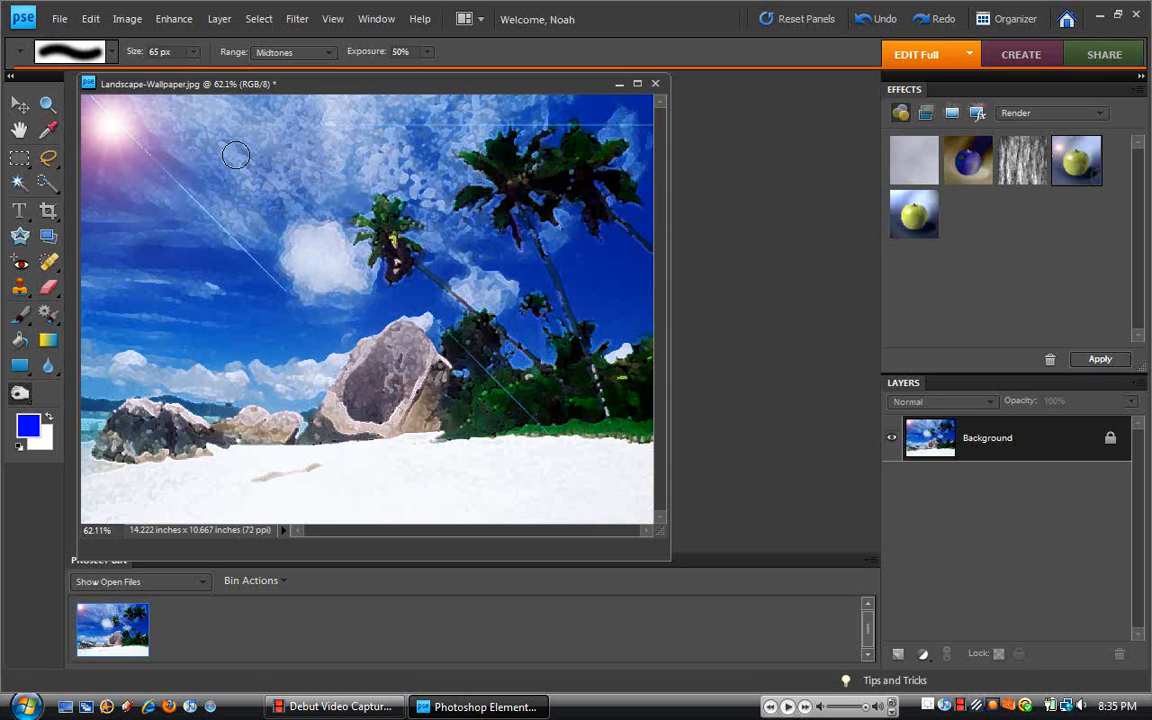
mouse_move(244, 180)
mouse_down()
mouse_move(313, 143)
mouse_move(350, 156)
mouse_move(330, 124)
mouse_move(356, 128)
mouse_move(405, 176)
mouse_move(307, 147)
mouse_move(246, 159)
mouse_move(181, 111)
mouse_move(472, 159)
mouse_move(286, 172)
mouse_move(111, 127)
mouse_up()
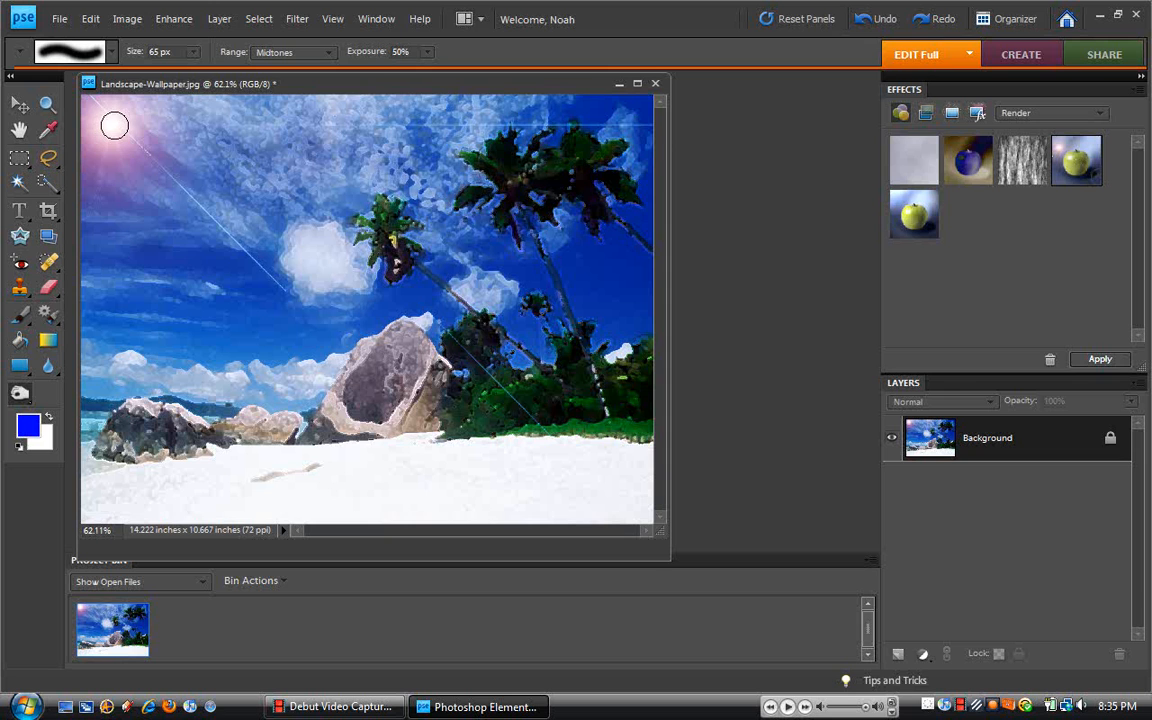
mouse_move(315, 258)
mouse_down()
mouse_move(301, 255)
mouse_move(329, 247)
mouse_move(314, 260)
mouse_move(330, 275)
mouse_move(324, 232)
mouse_move(327, 252)
mouse_move(309, 260)
mouse_move(336, 276)
mouse_move(327, 237)
mouse_move(345, 260)
mouse_move(296, 267)
mouse_move(306, 229)
mouse_move(332, 247)
mouse_move(325, 257)
mouse_up()
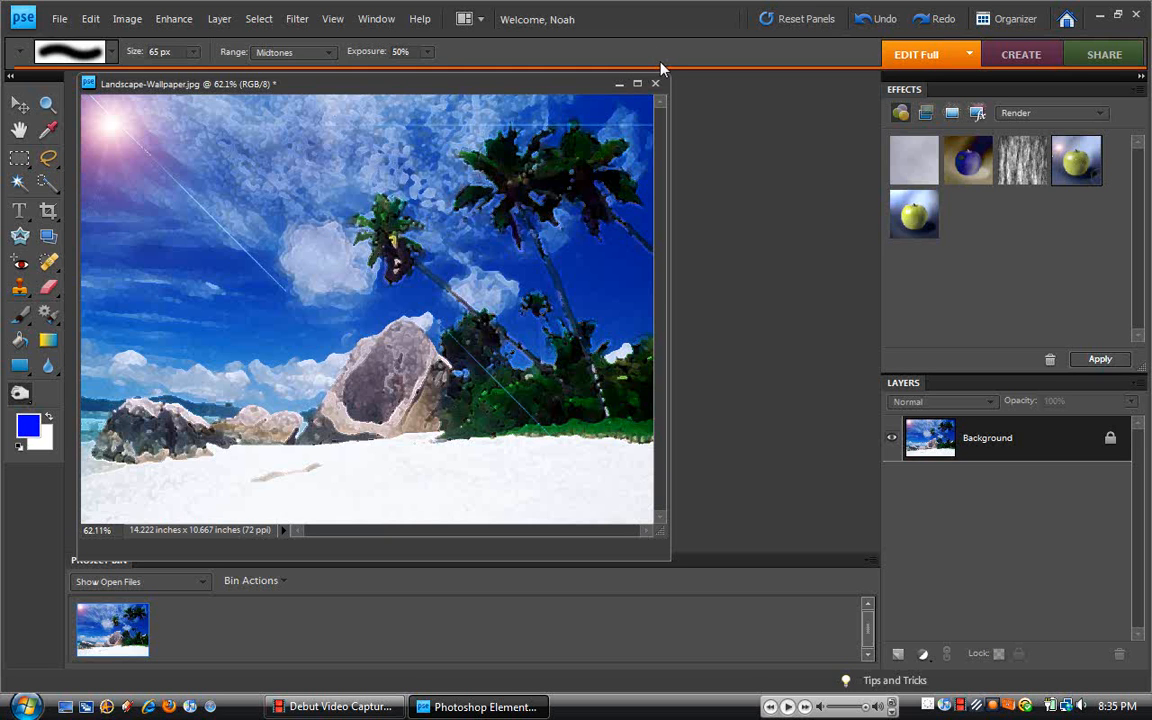
Minimize the landscape image and open the Copy of stewie image from the other random stuff folder.
click(619, 86)
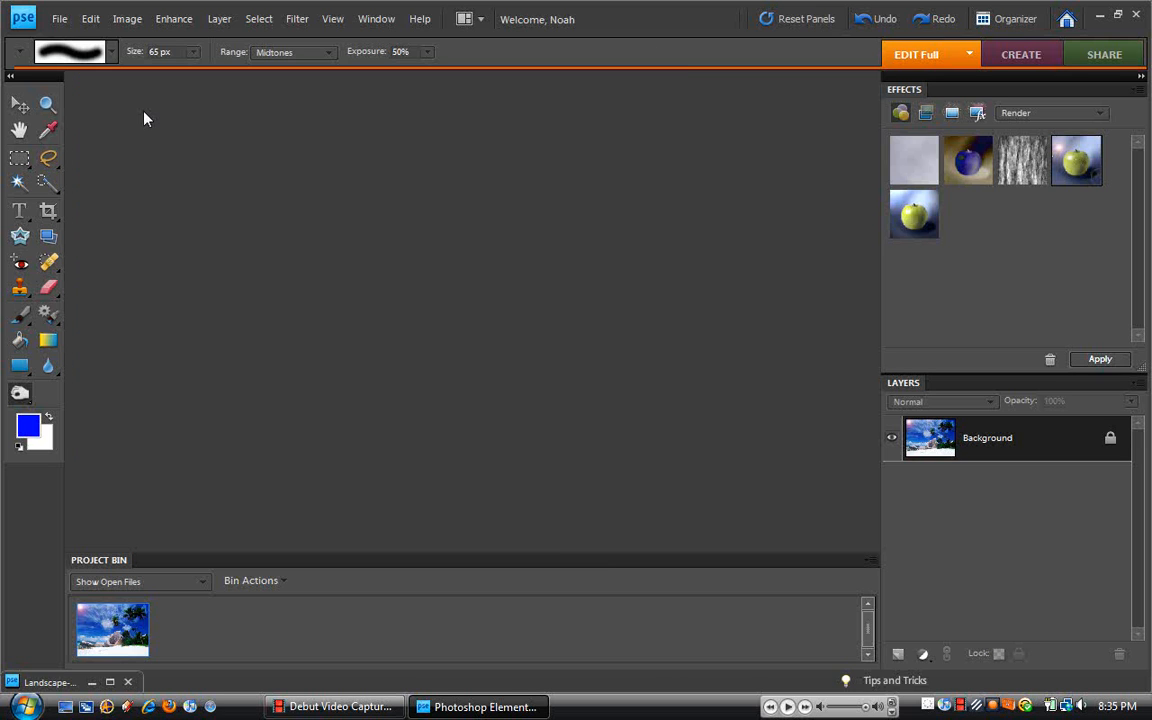
click(60, 19)
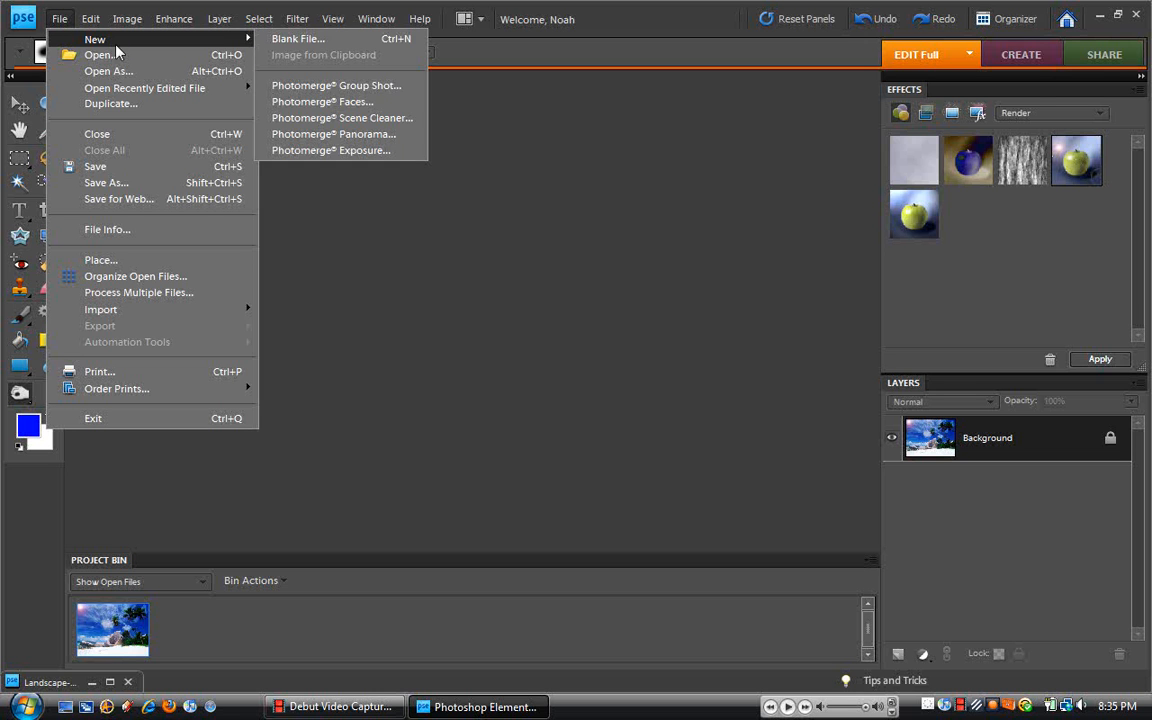
click(118, 55)
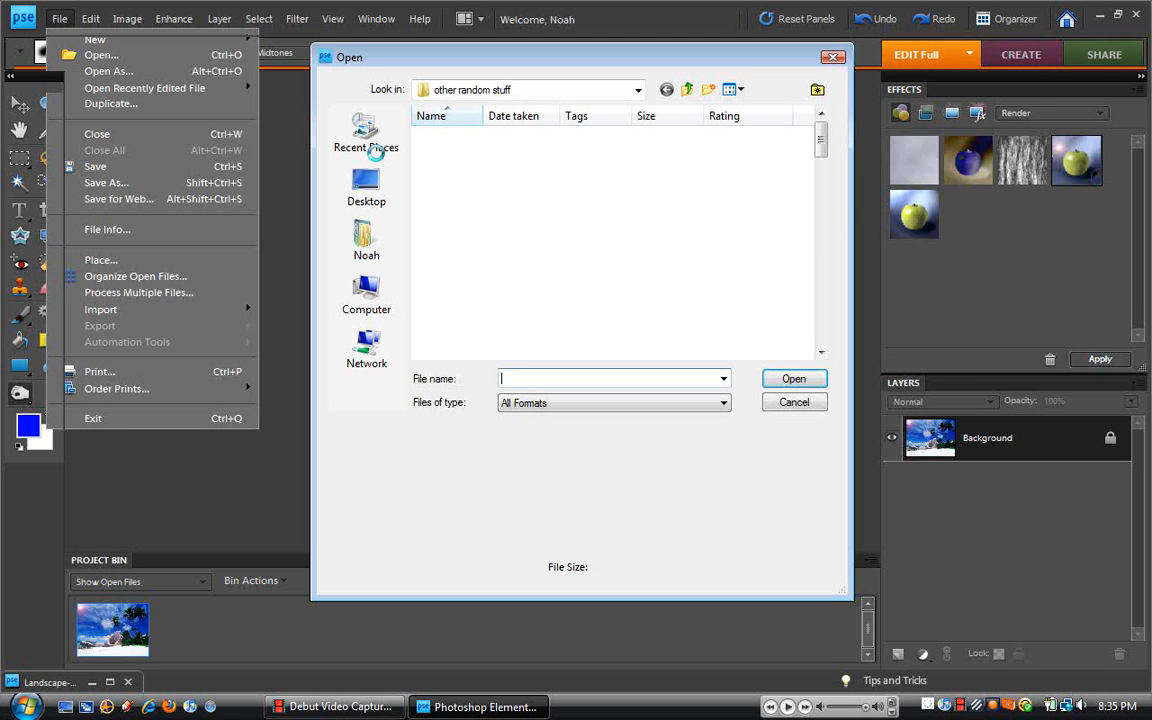
drag(820, 152, 820, 228)
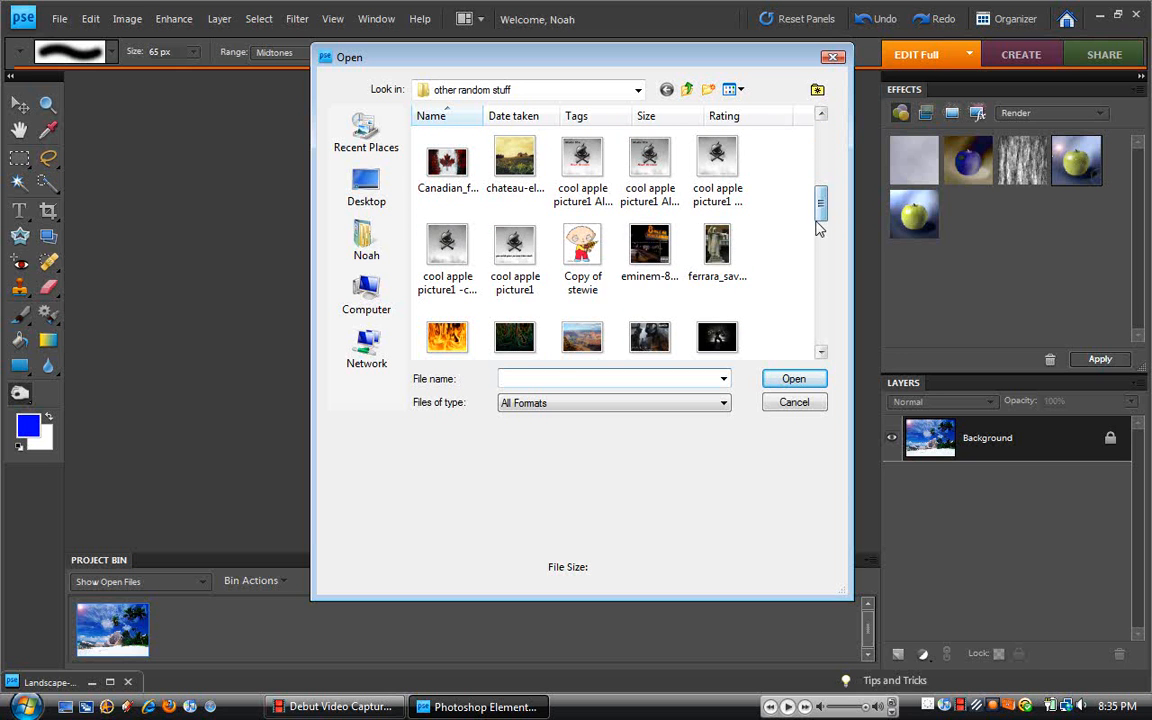
double_click(600, 243)
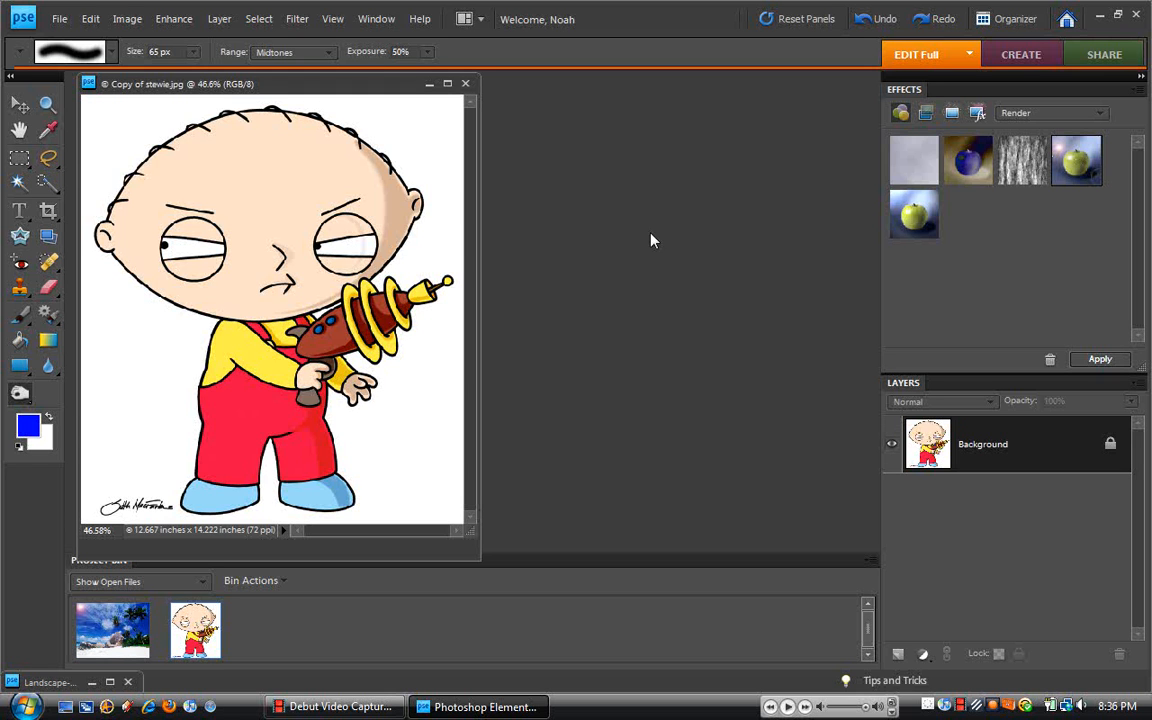
Apply the Stylize filter Glowing Edges with Edge Width 1, Edge Brightness 20 and Smoothness 3, with the preview fitted in view.
click(1097, 115)
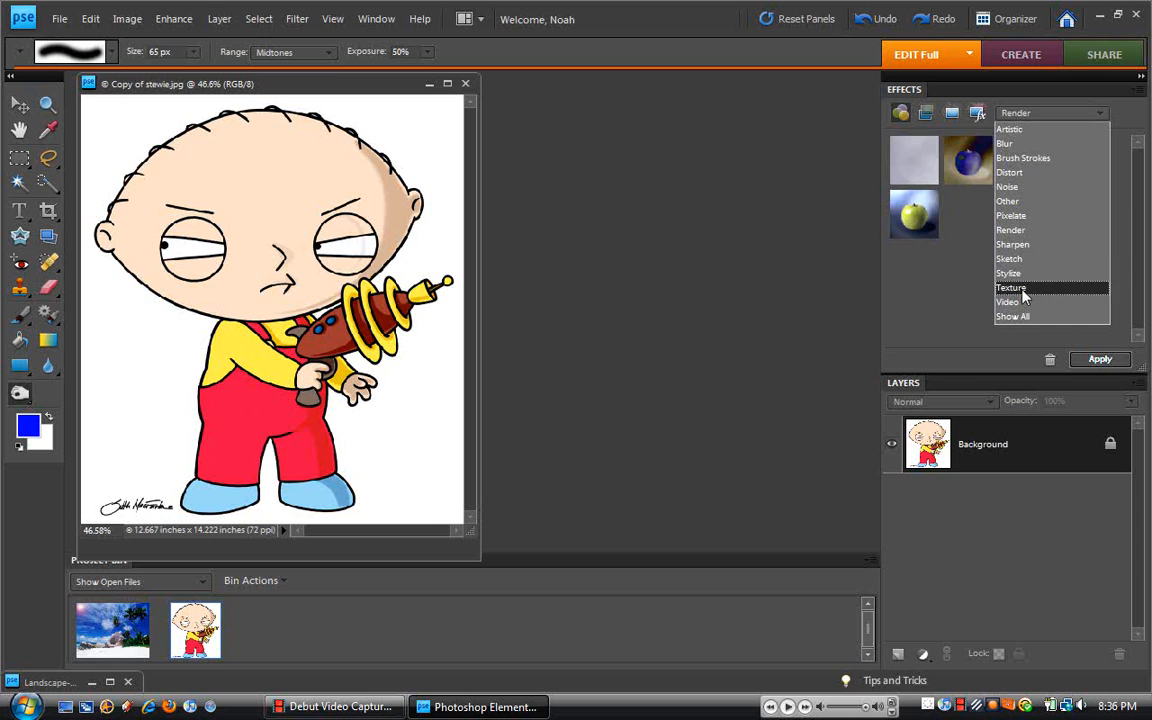
click(1031, 275)
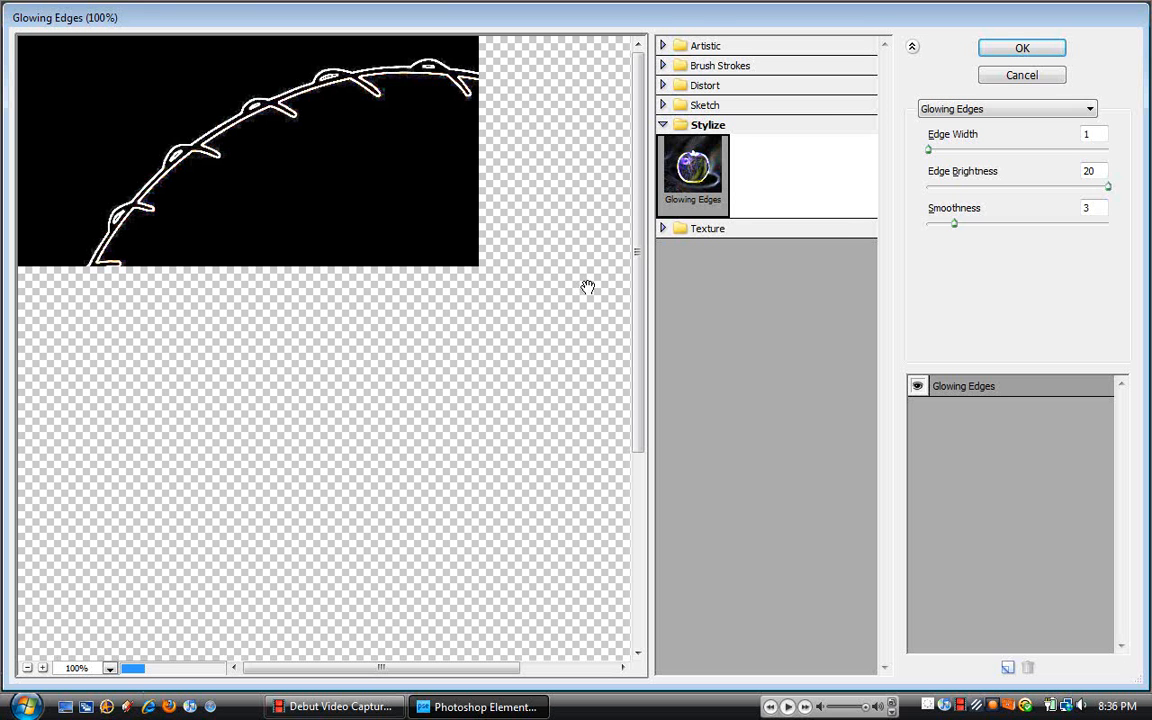
click(110, 667)
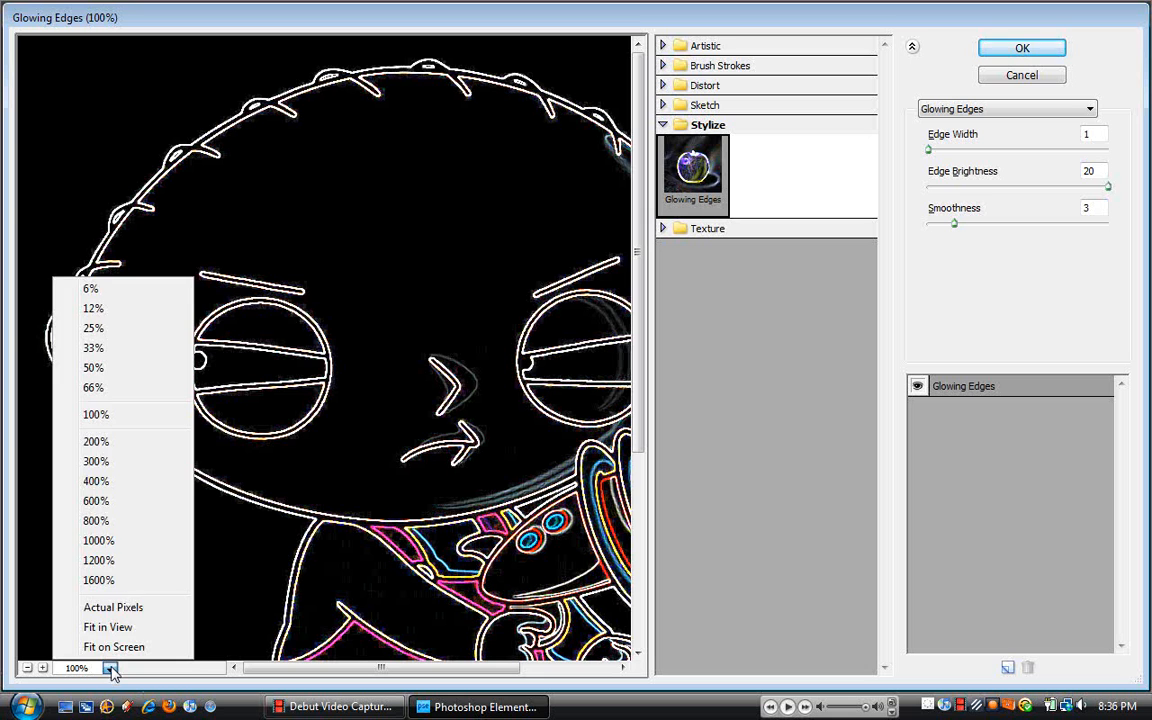
click(136, 632)
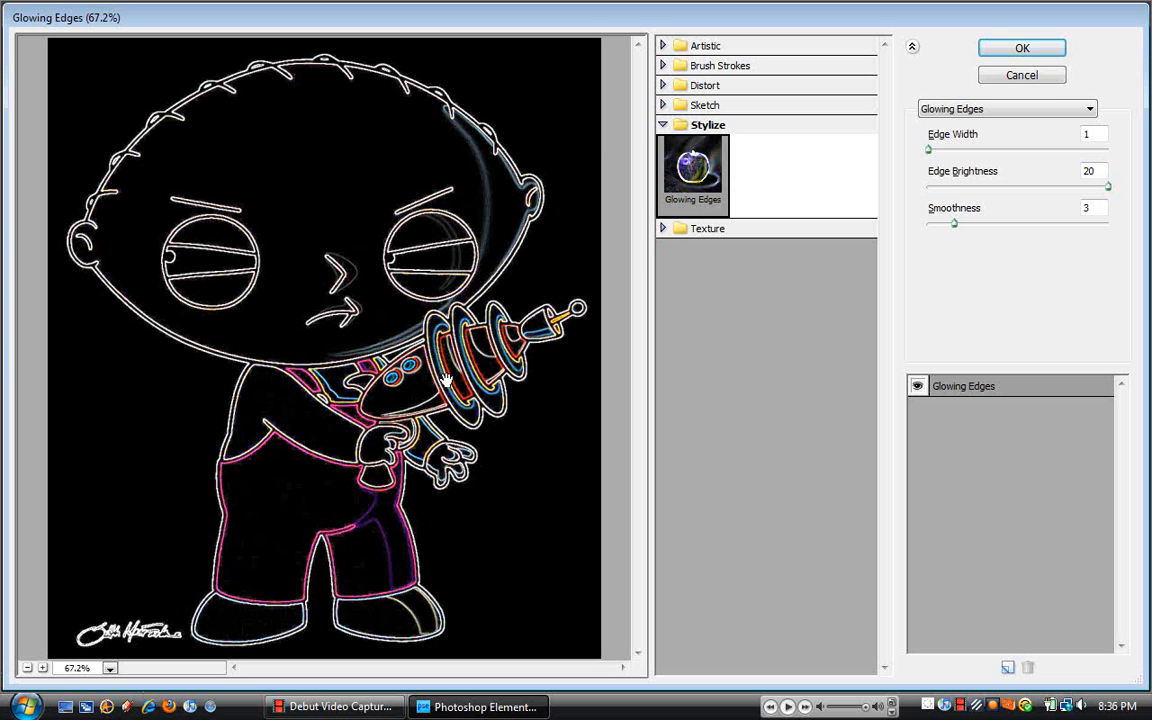
click(663, 126)
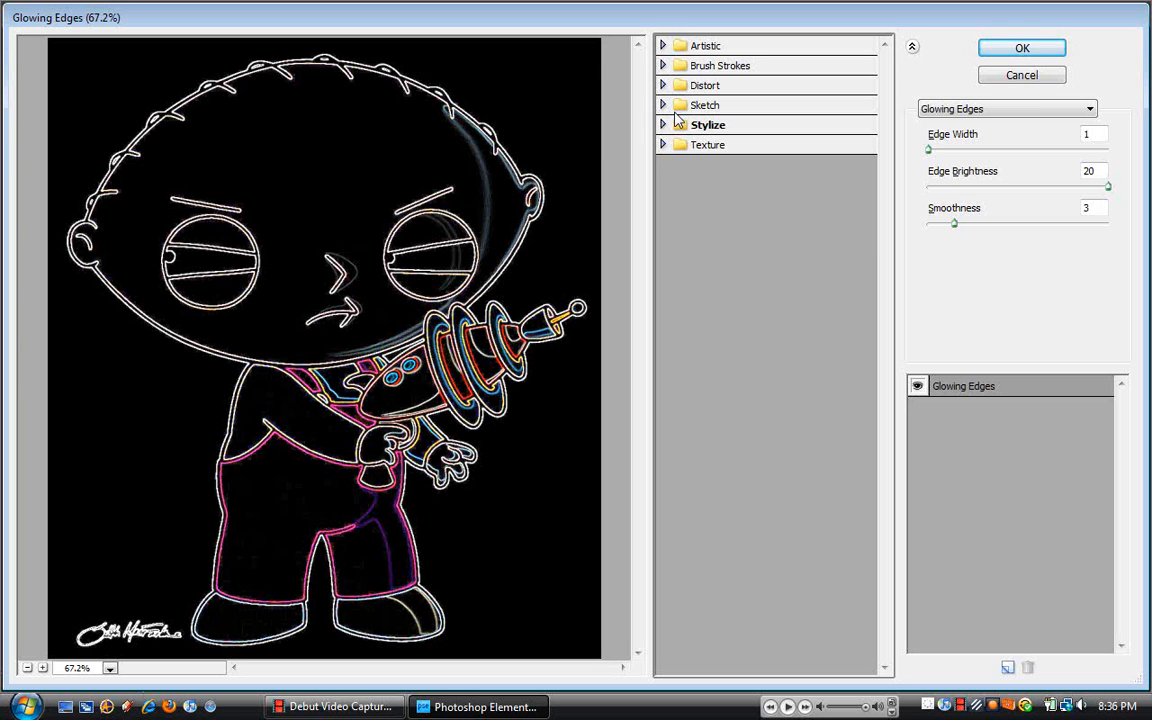
click(1016, 52)
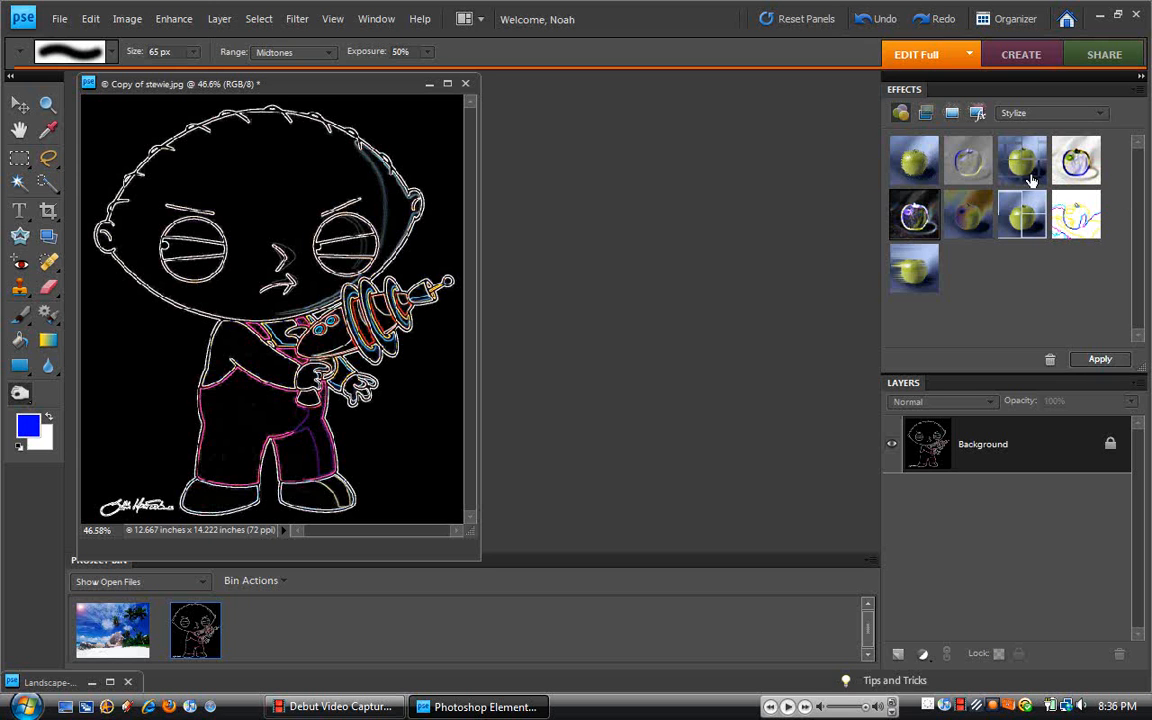
Apply the Tiles filter to the cartoon with 4 tiles, 10% maximum offset and empty areas filled with the inverse image.
click(1035, 228)
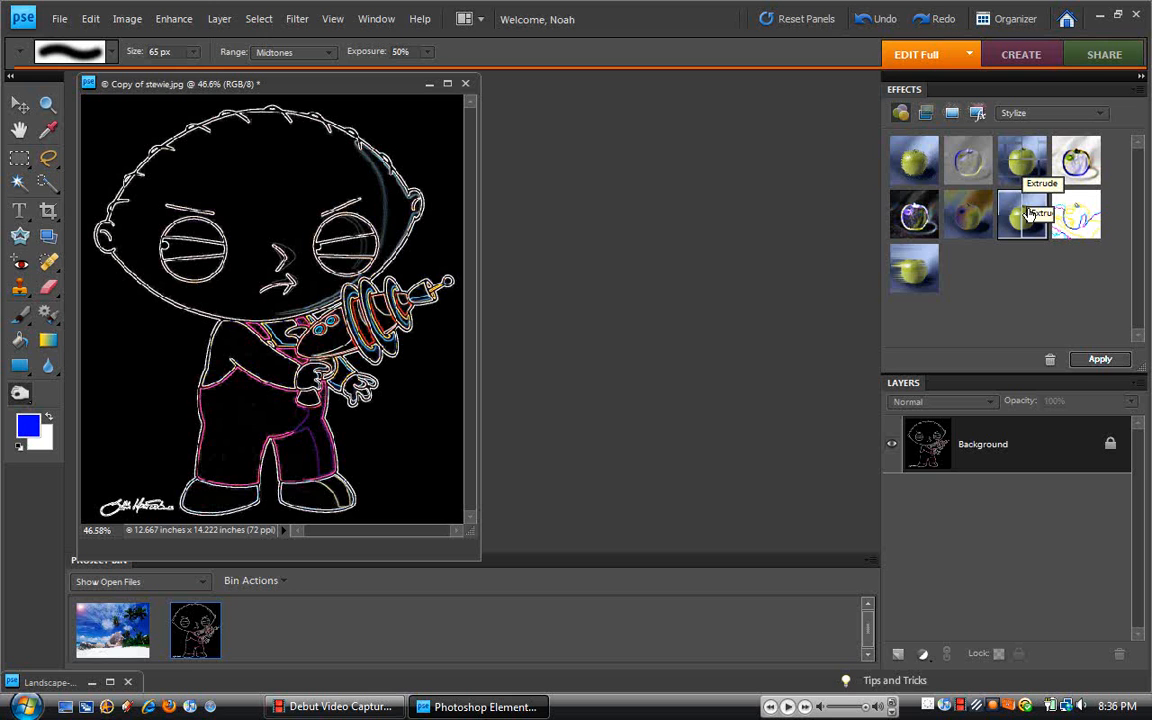
drag(505, 113, 243, 232)
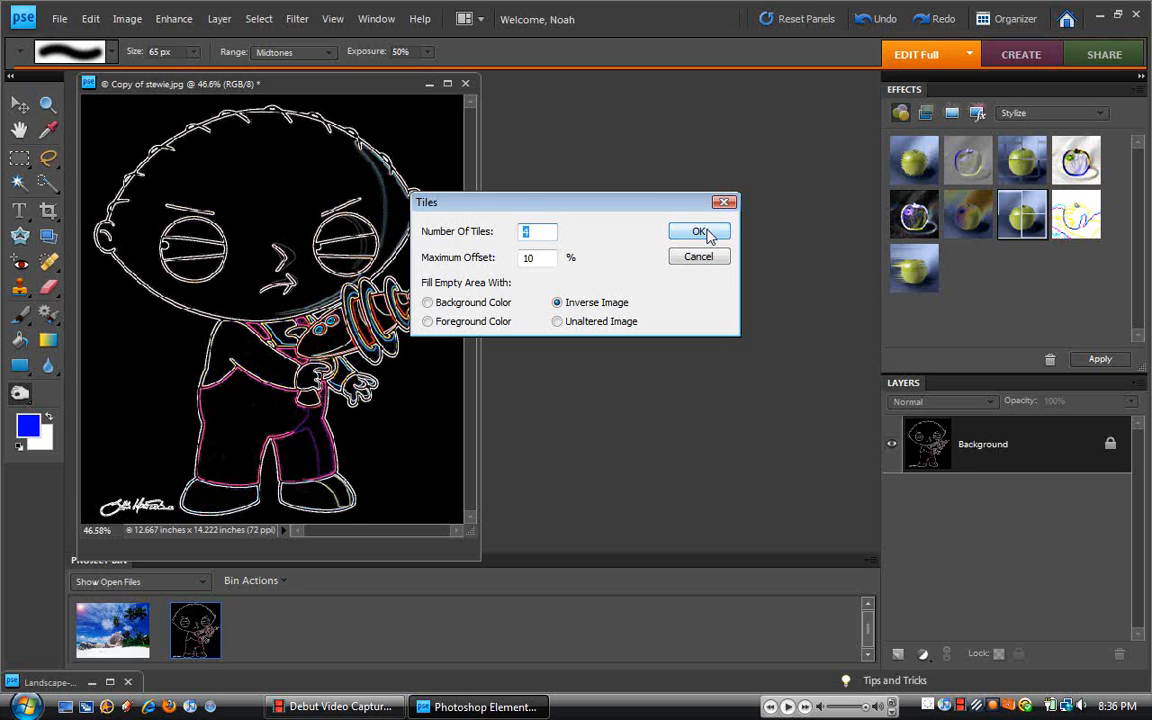
click(706, 230)
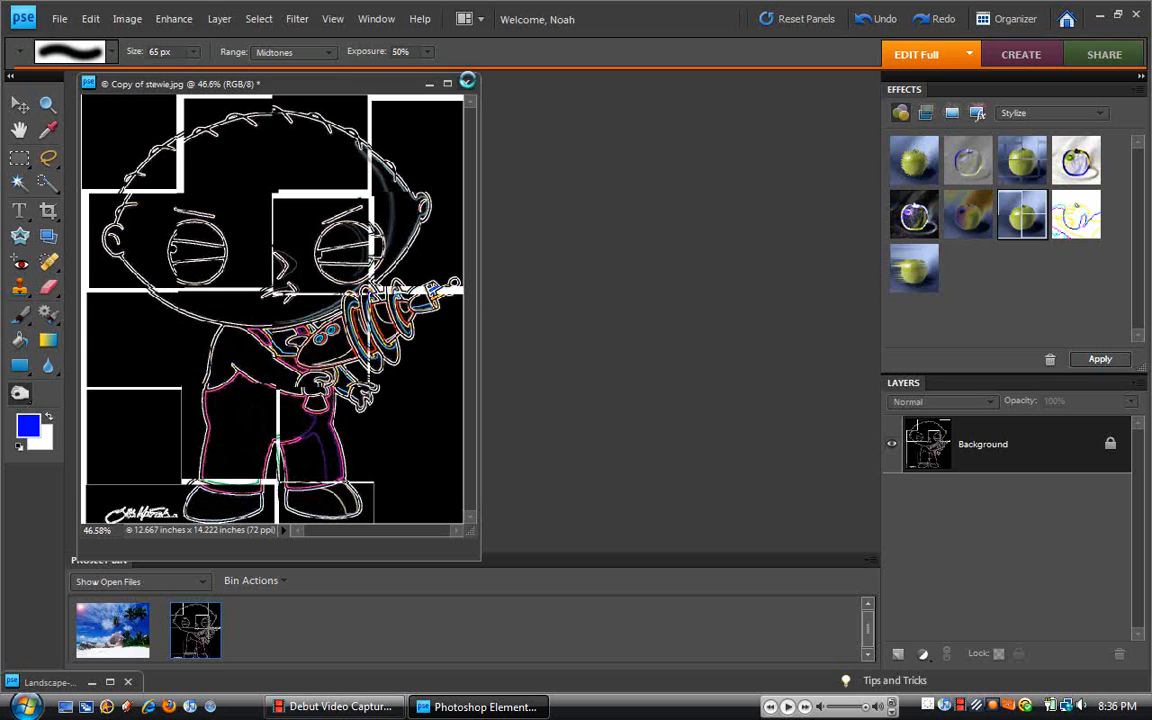
Close the cartoon image without saving its changes.
click(465, 83)
click(571, 292)
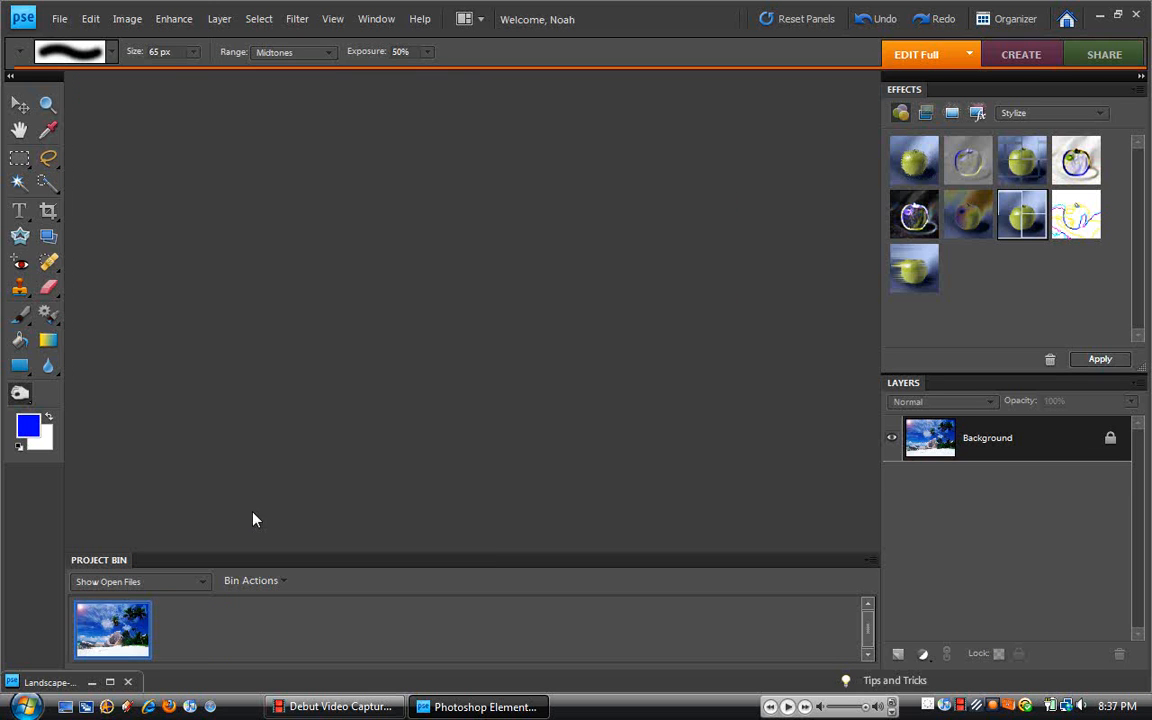
double_click(115, 640)
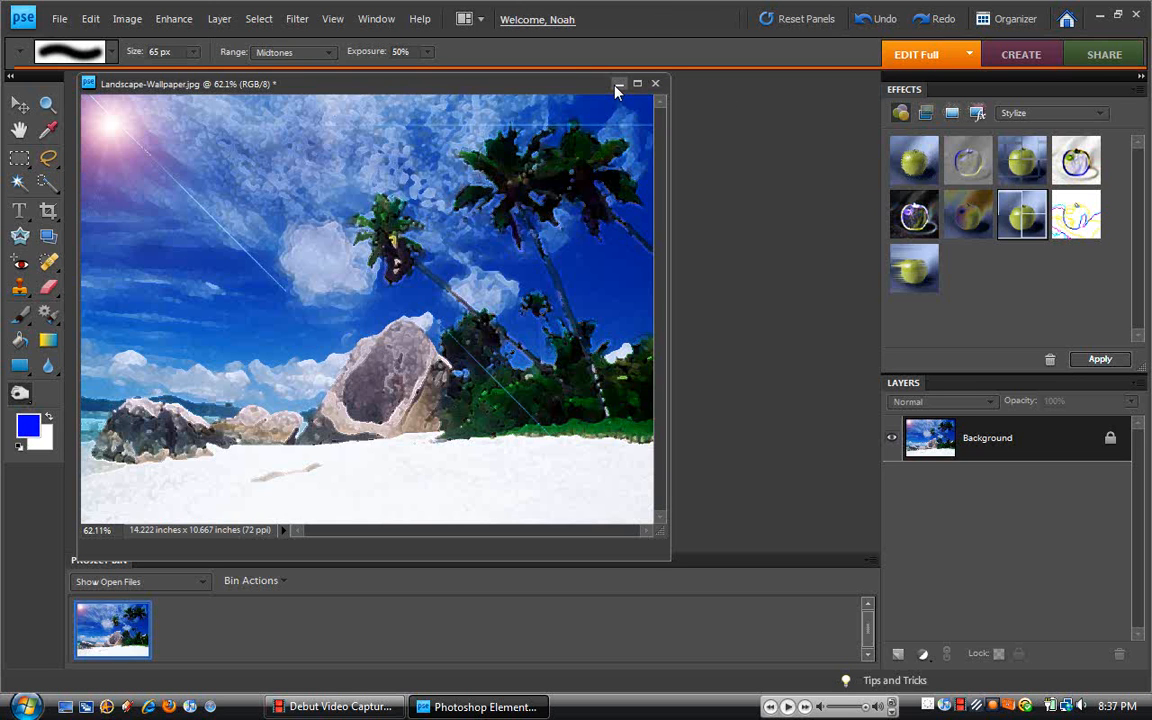
click(617, 90)
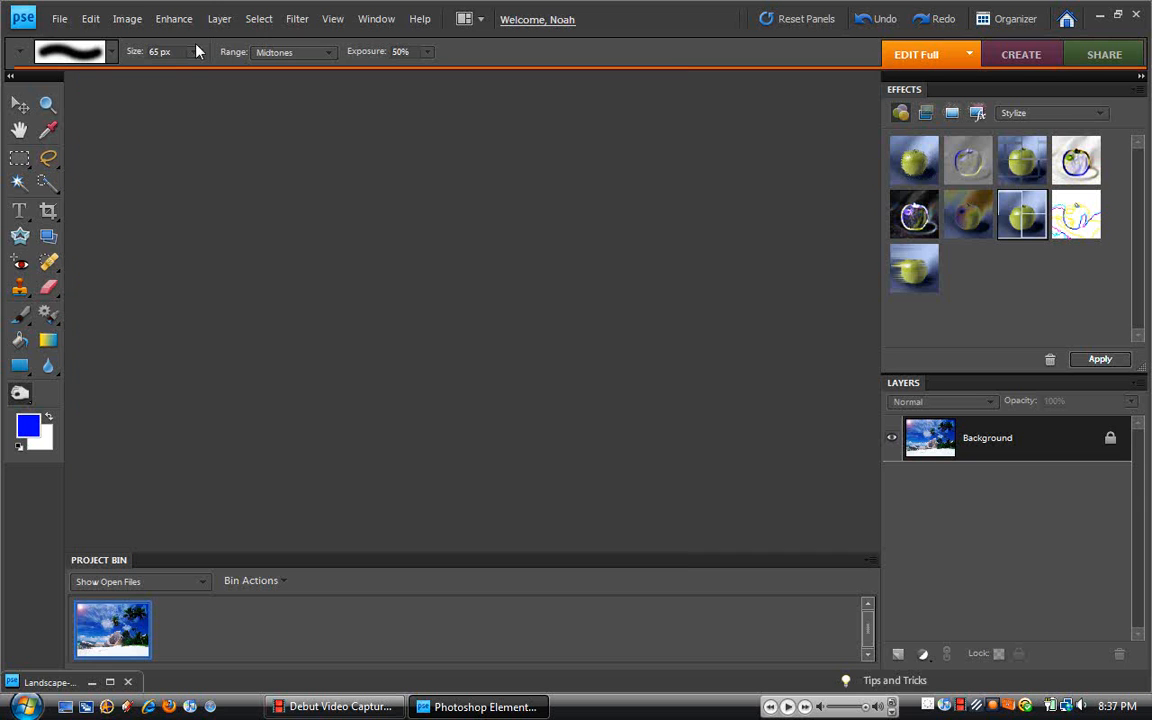
click(60, 22)
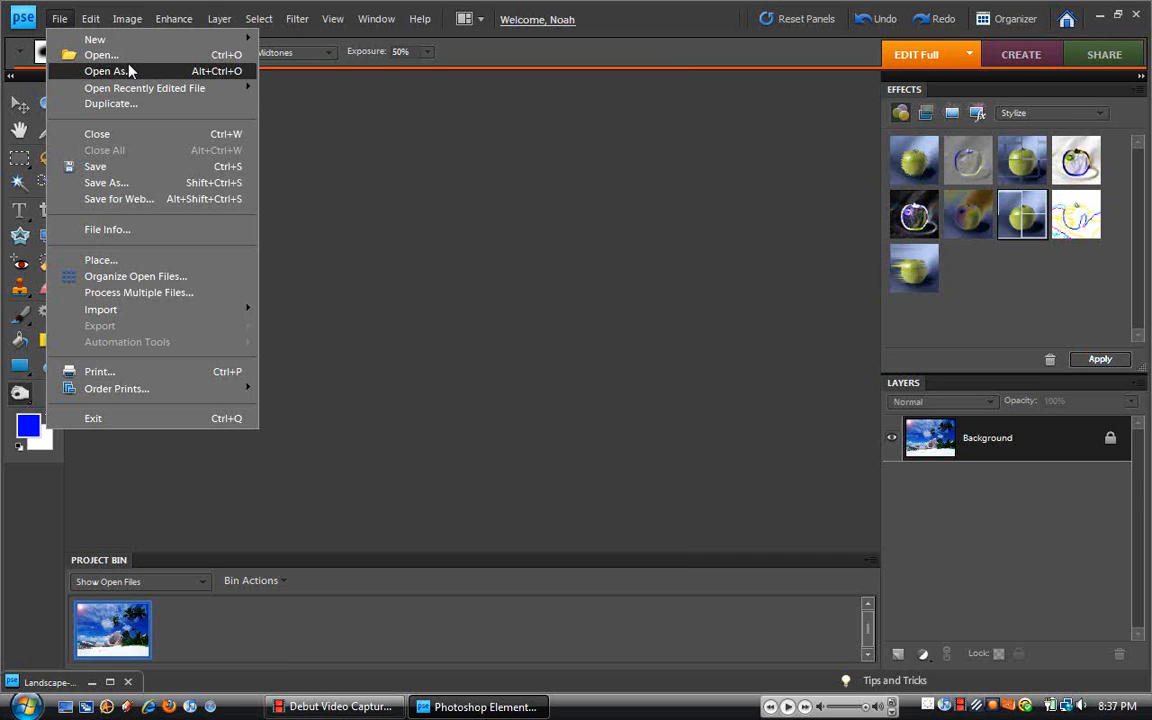
click(200, 68)
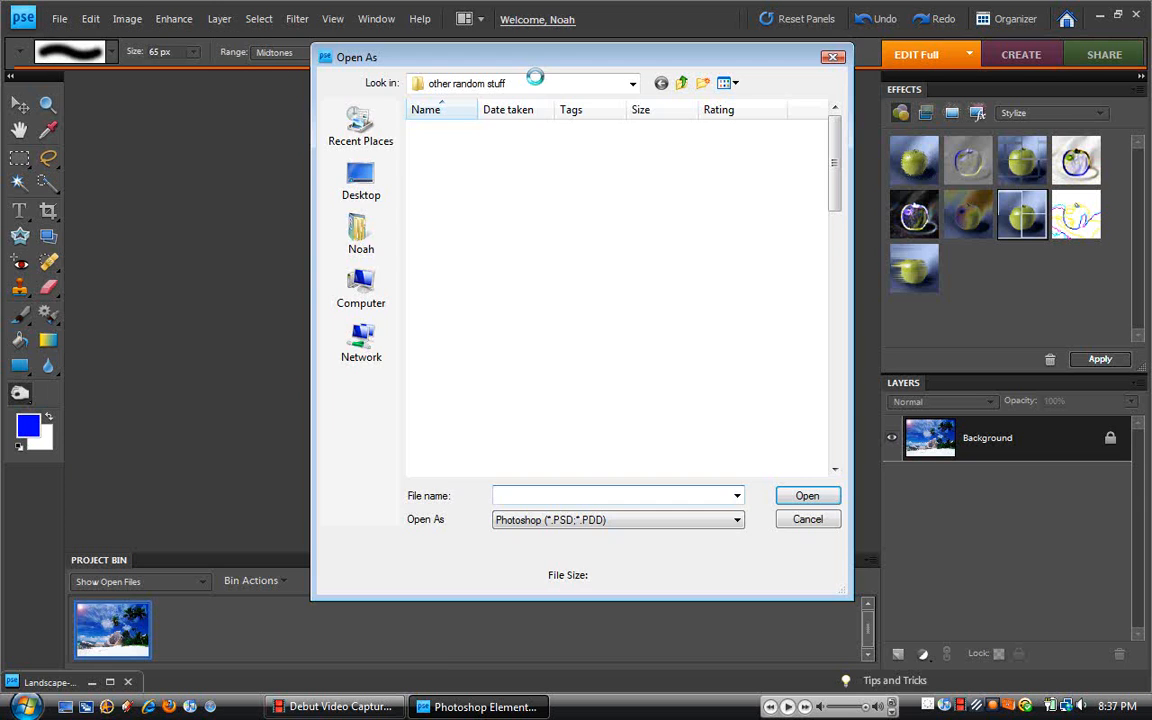
click(832, 57)
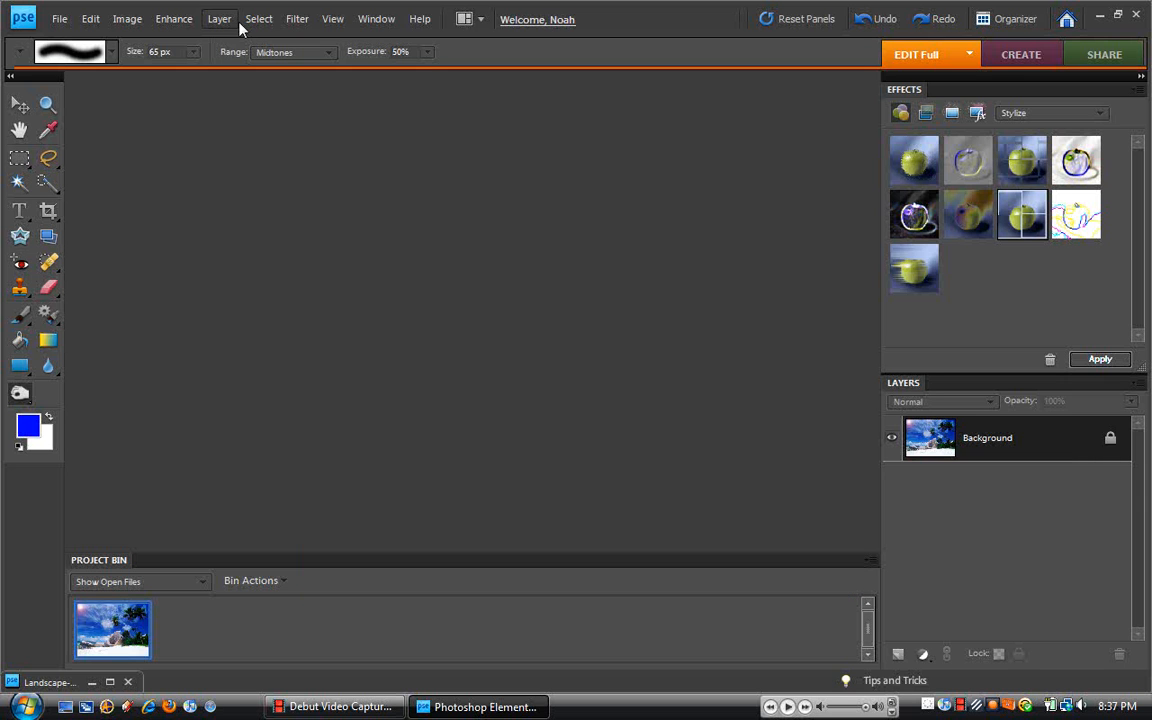
Open the Copy of stewie image from the other random stuff folder again.
click(60, 20)
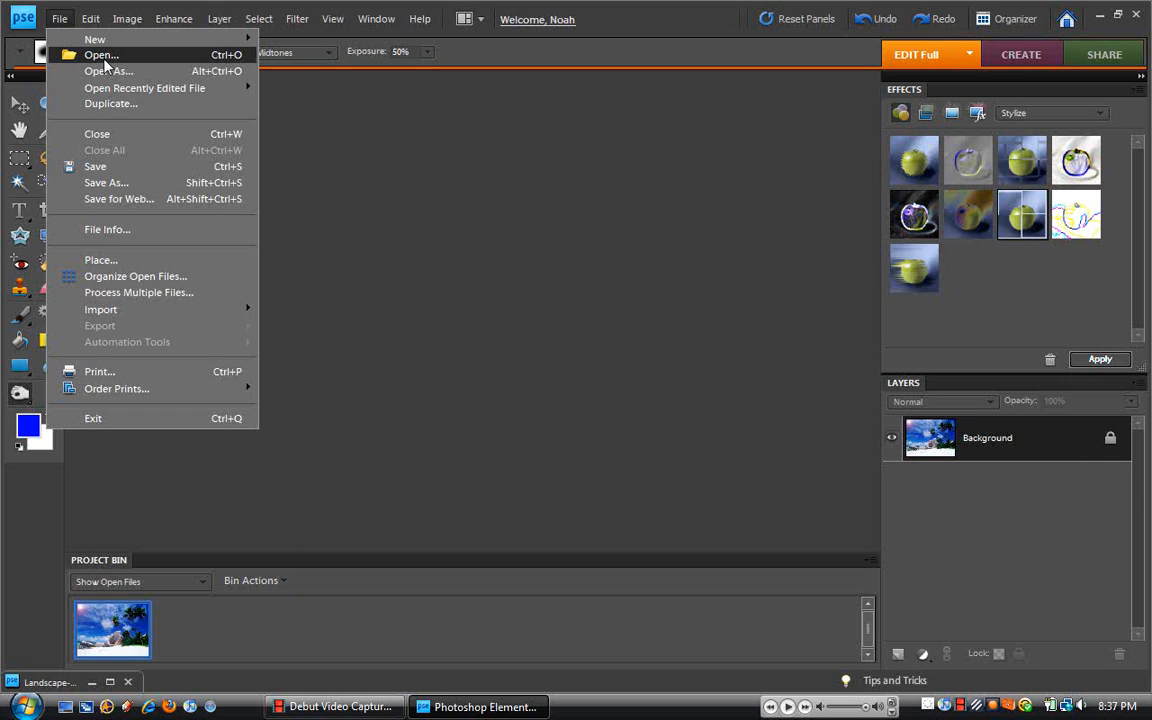
click(104, 58)
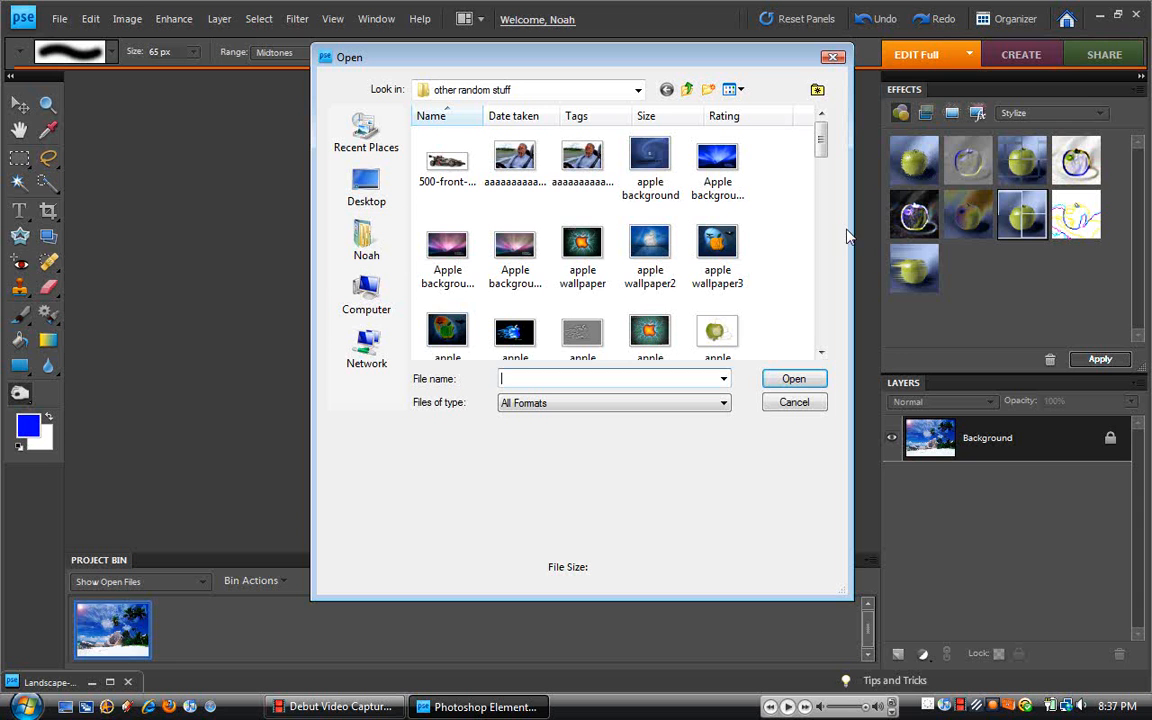
drag(823, 144, 825, 209)
double_click(577, 244)
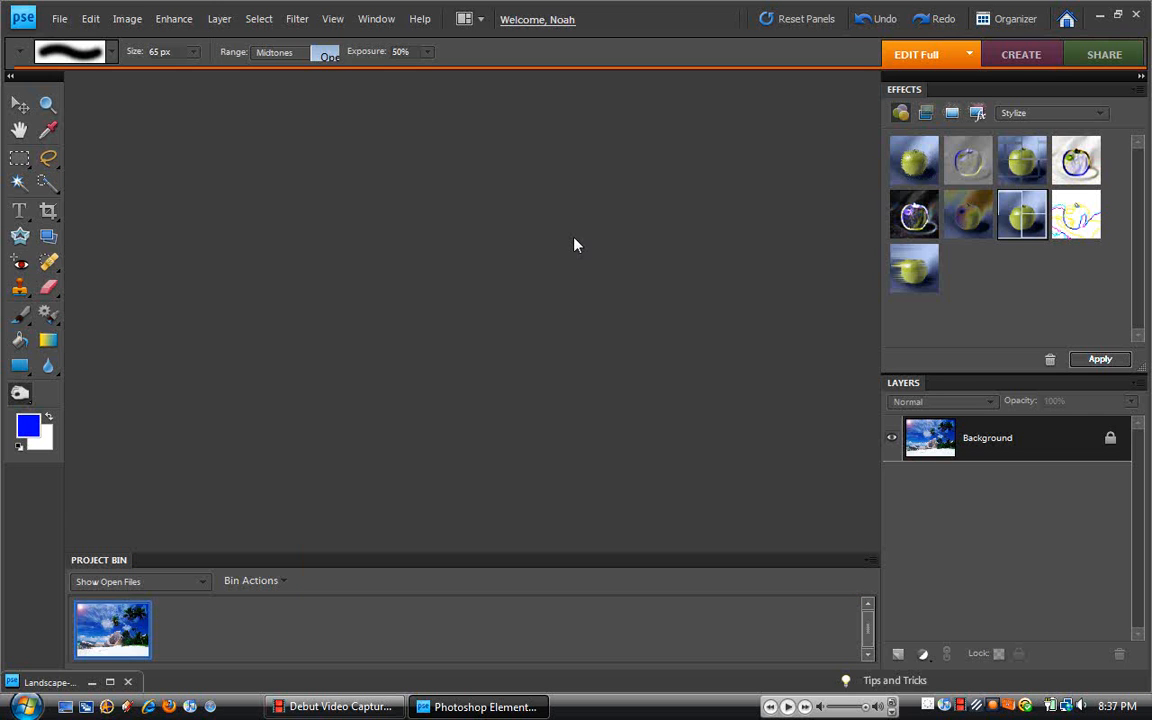
Open the masterchief image from the same folder alongside the cartoon.
click(58, 19)
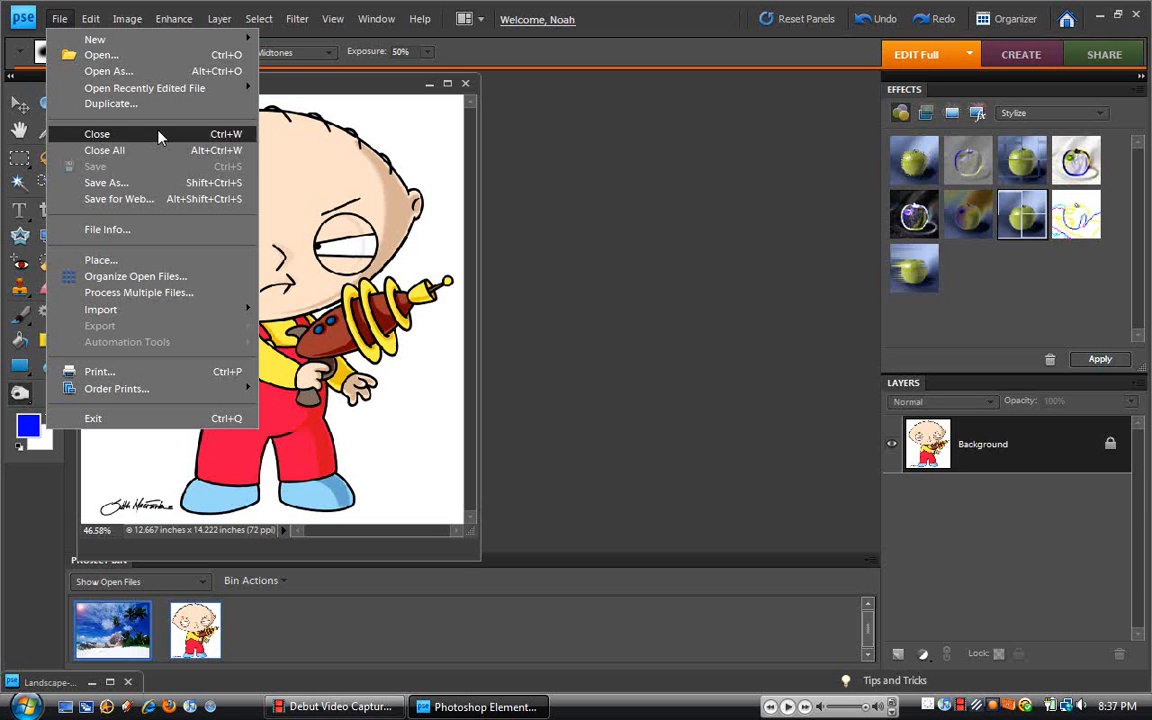
click(138, 58)
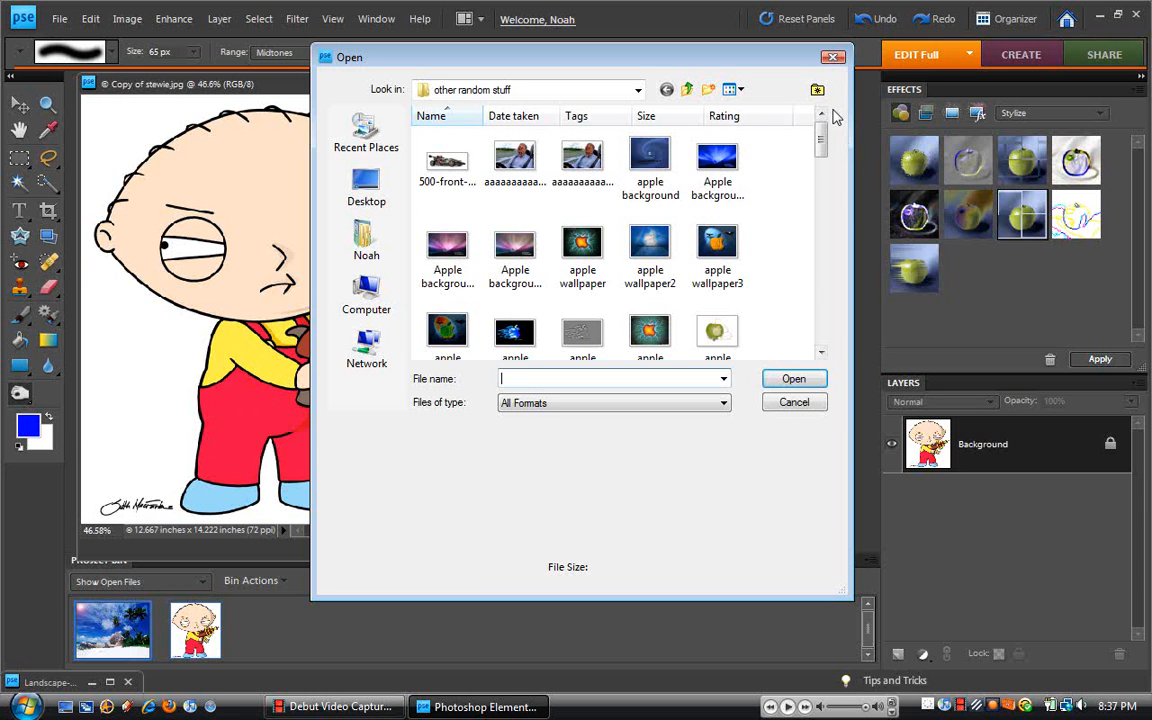
drag(823, 141, 823, 275)
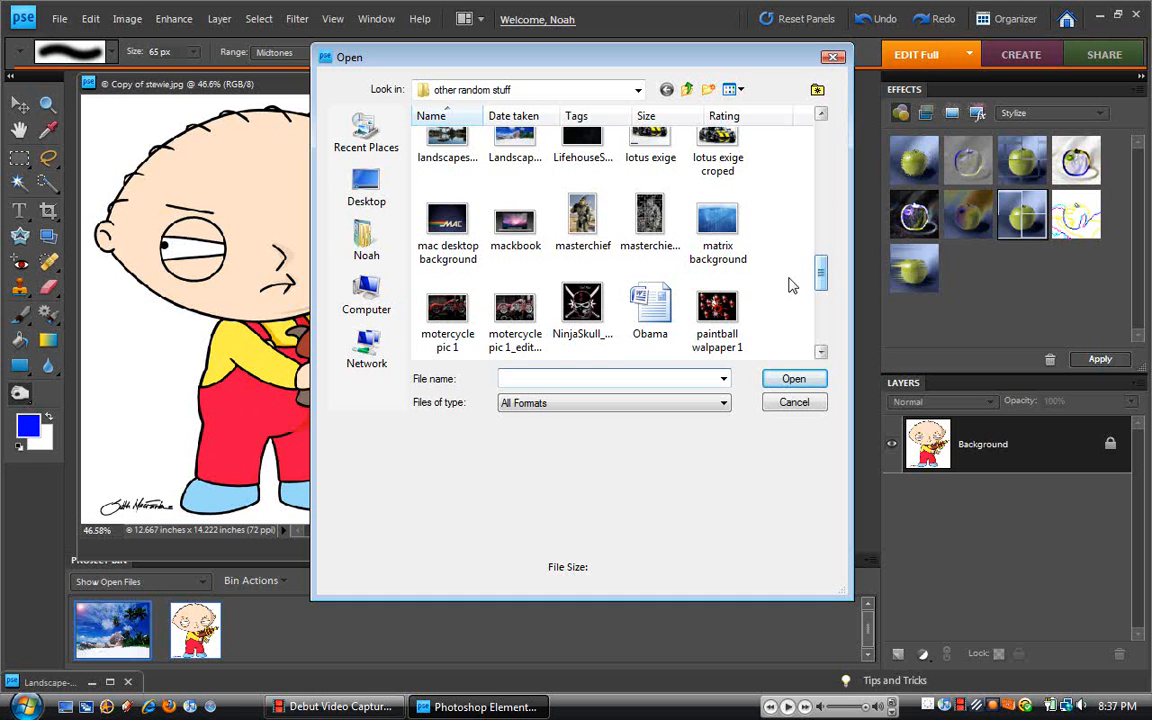
double_click(574, 206)
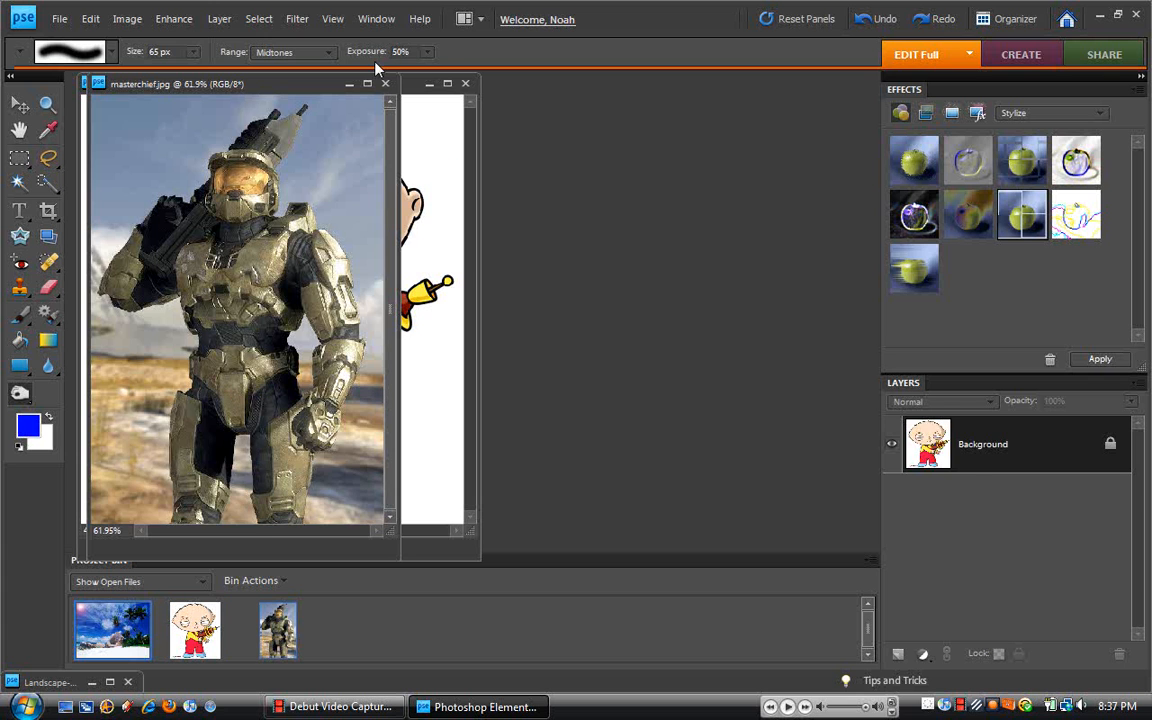
Create a blank file 1000 by 500 pixels at 72 pixels/inch in RGB Color with a white background.
click(59, 18)
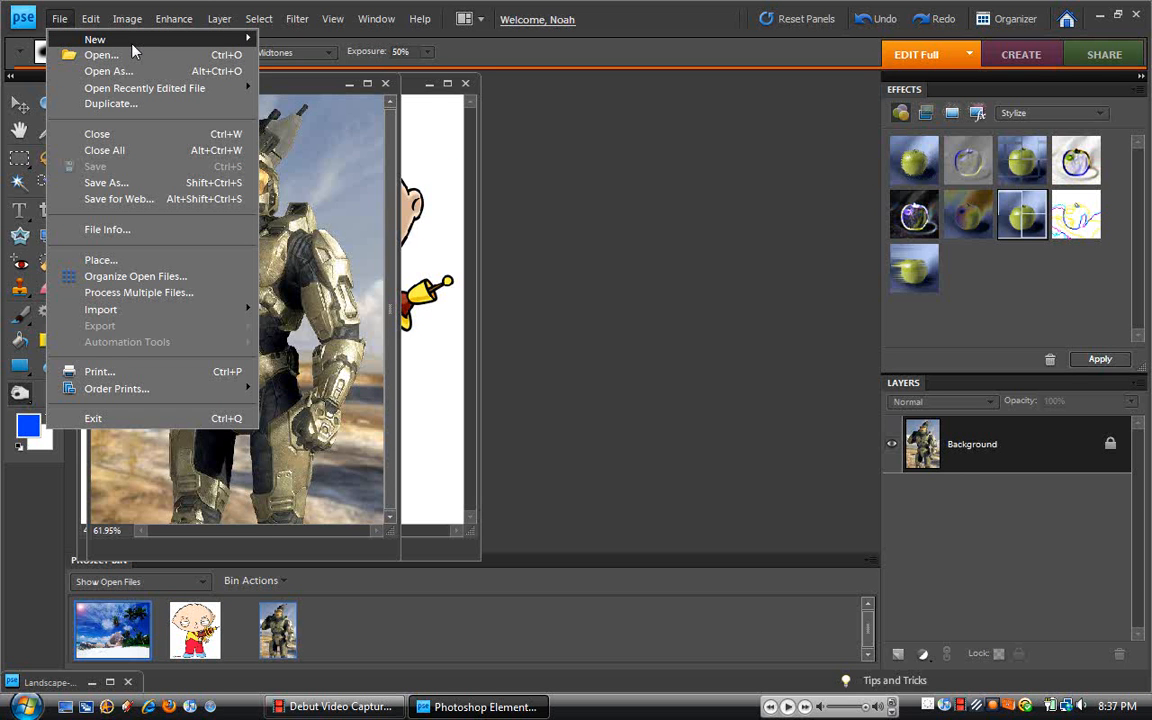
mouse_move(132, 45)
click(280, 38)
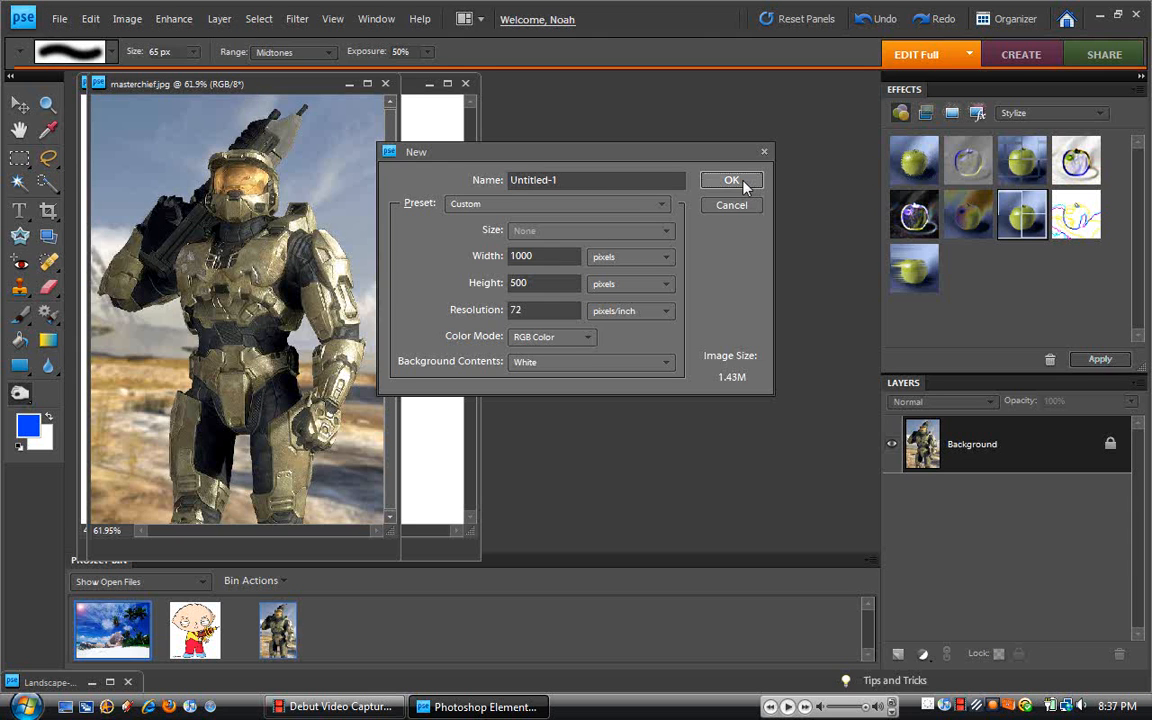
click(742, 184)
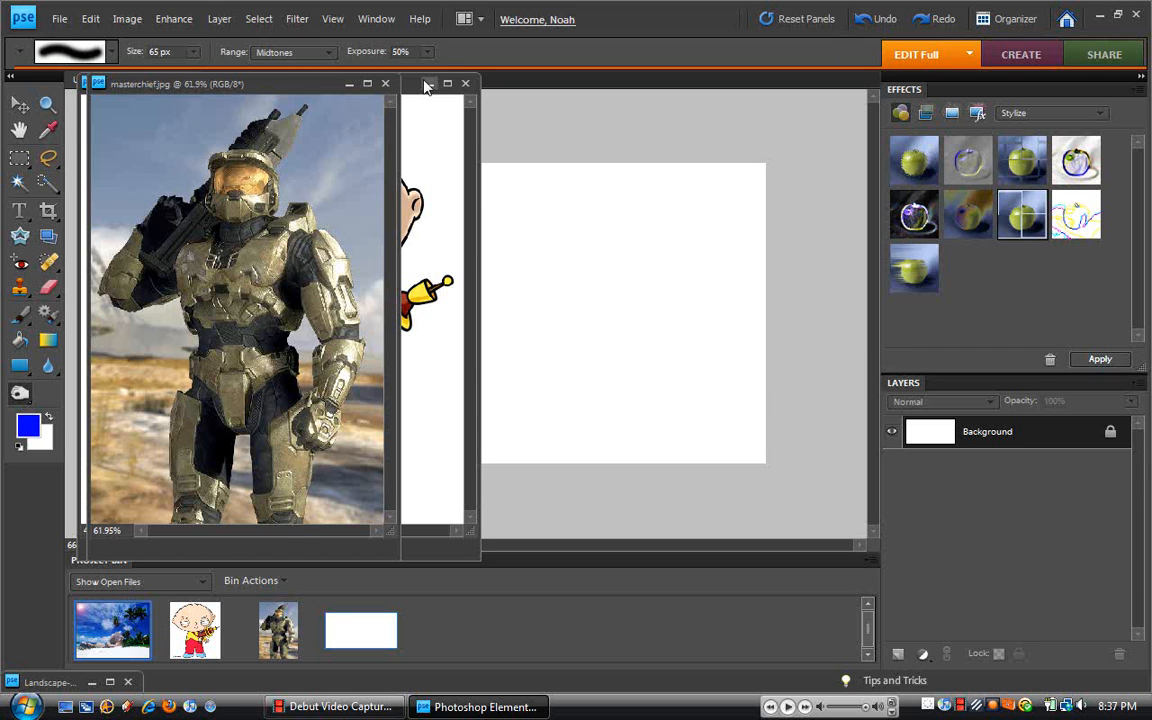
Select the cartoon character's head with the Quick Selection tool, undoing the extra selection strokes around the eyes.
click(411, 93)
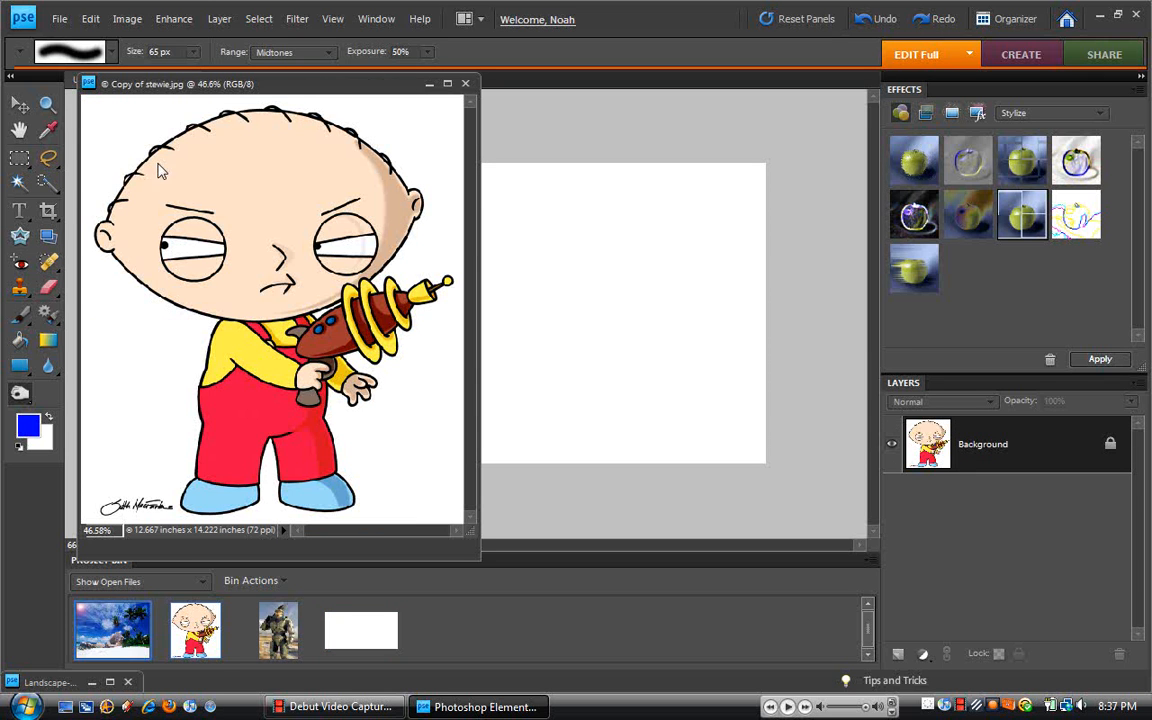
click(245, 145)
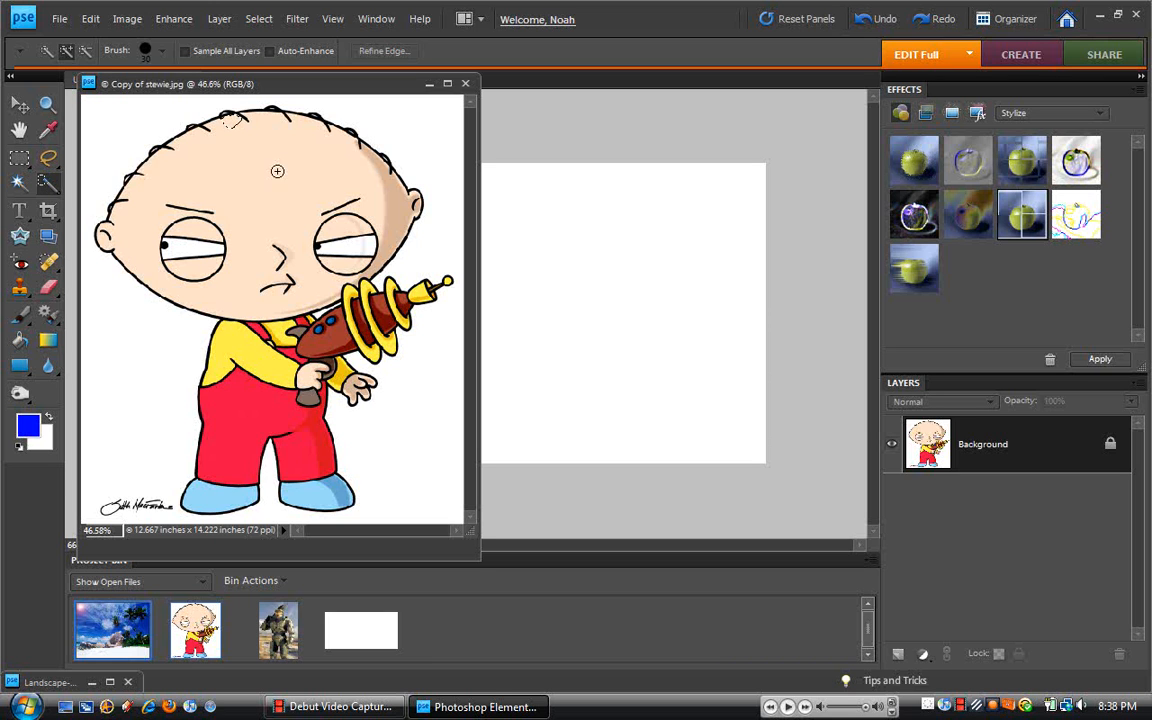
click(272, 185)
click(322, 238)
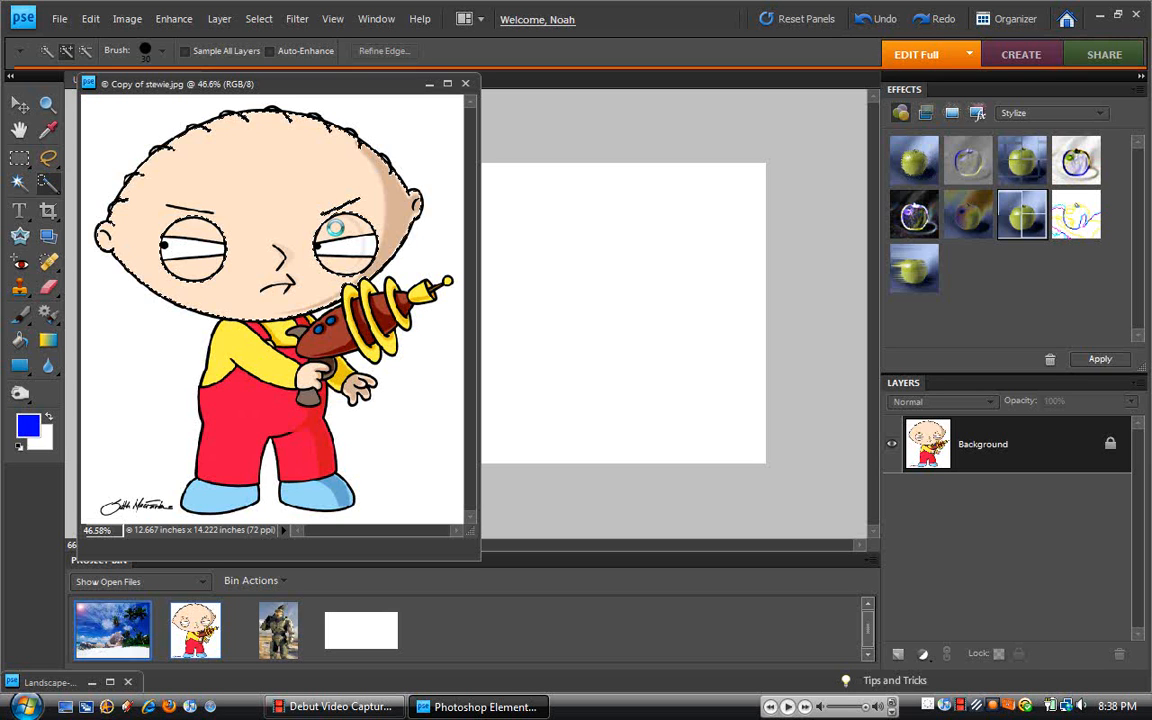
click(324, 224)
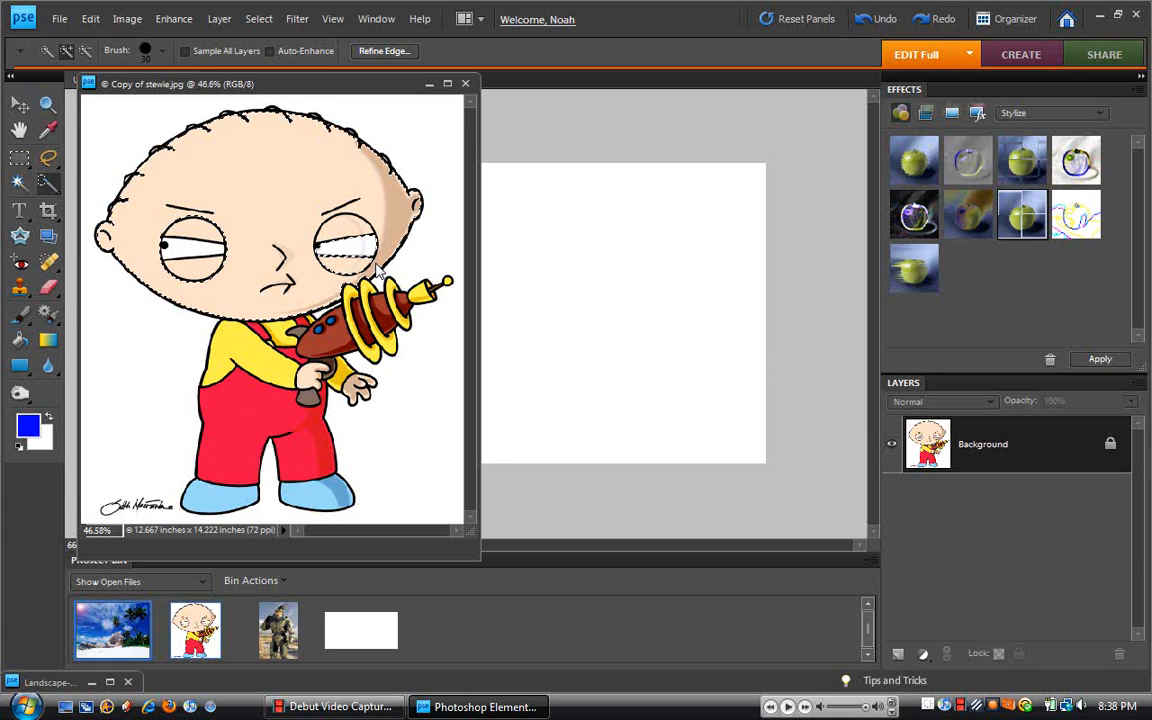
key(ctrl+z)
drag(174, 222, 211, 288)
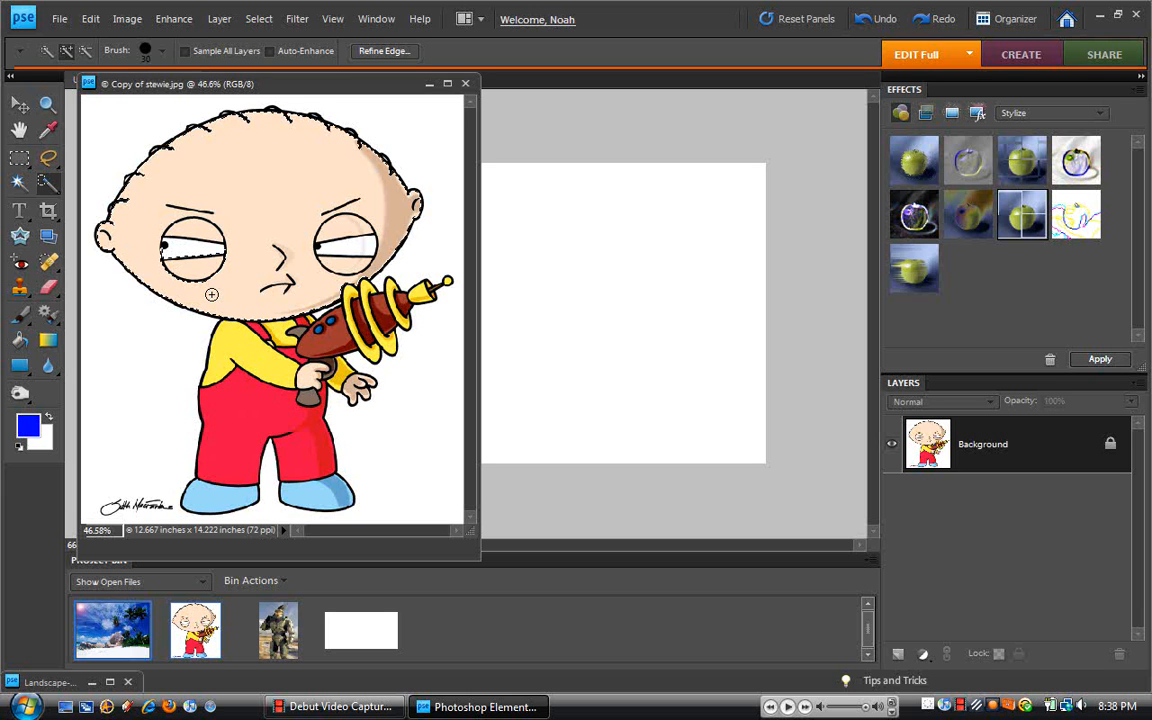
key(ctrl+z)
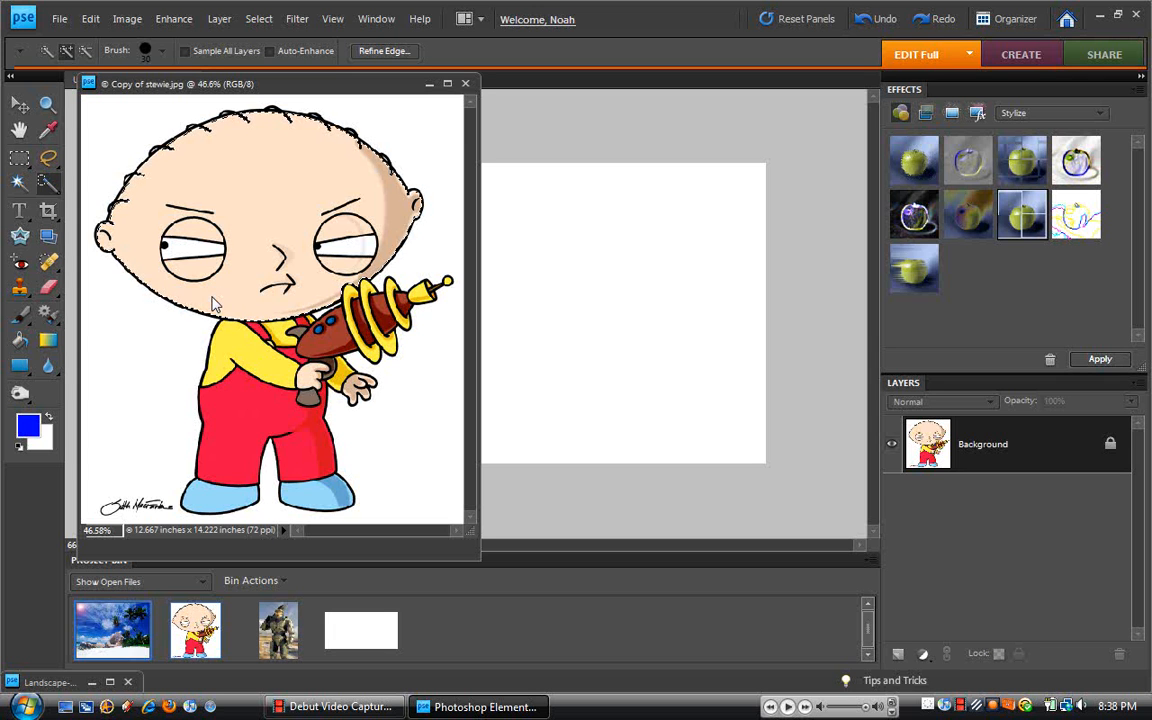
Copy the selected head into the blank document and position it so the forehead runs past the canvas's upper edge.
click(19, 106)
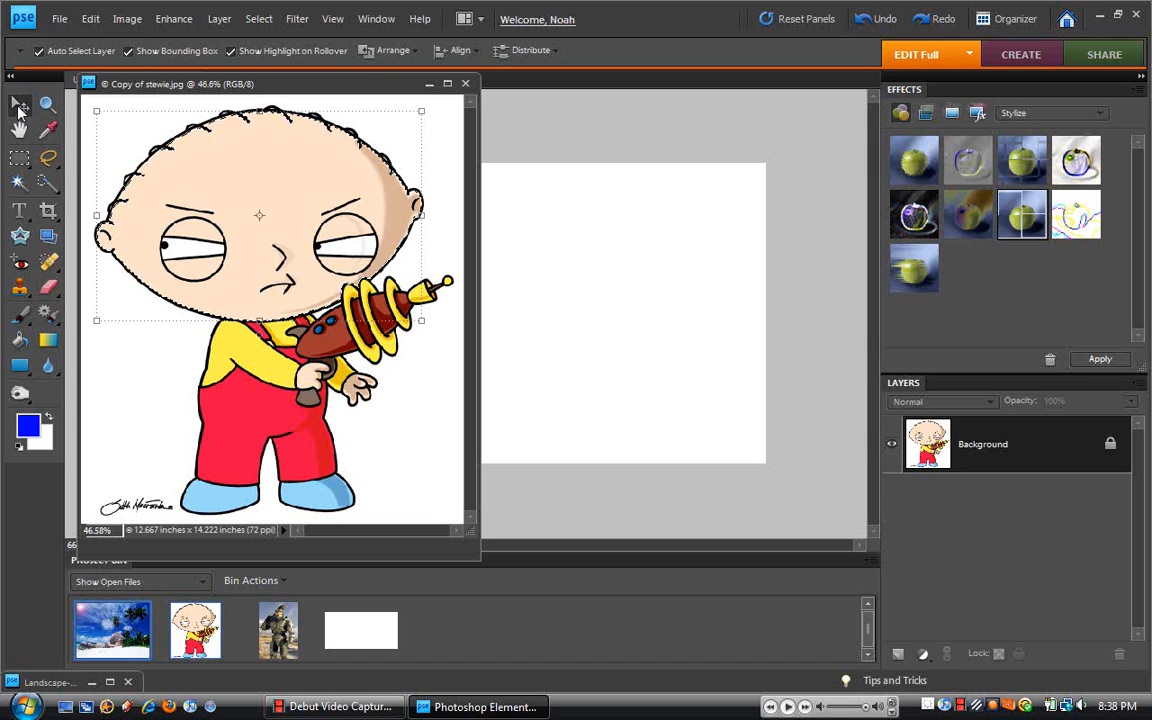
drag(244, 183, 632, 253)
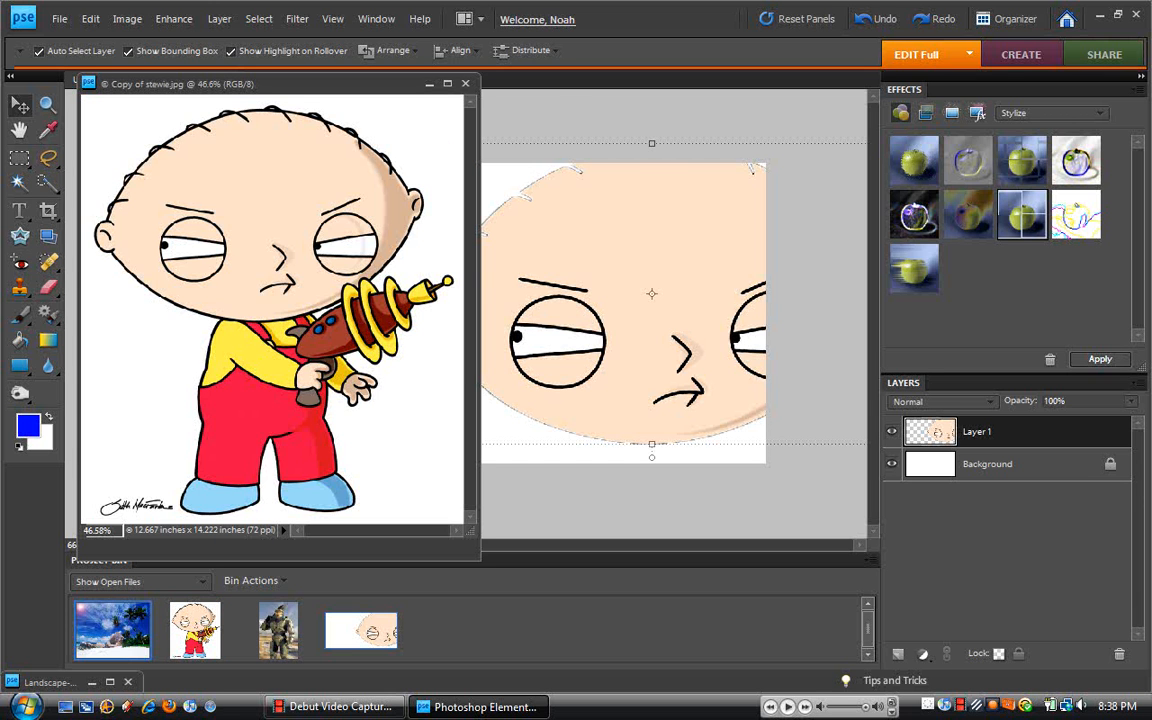
click(430, 84)
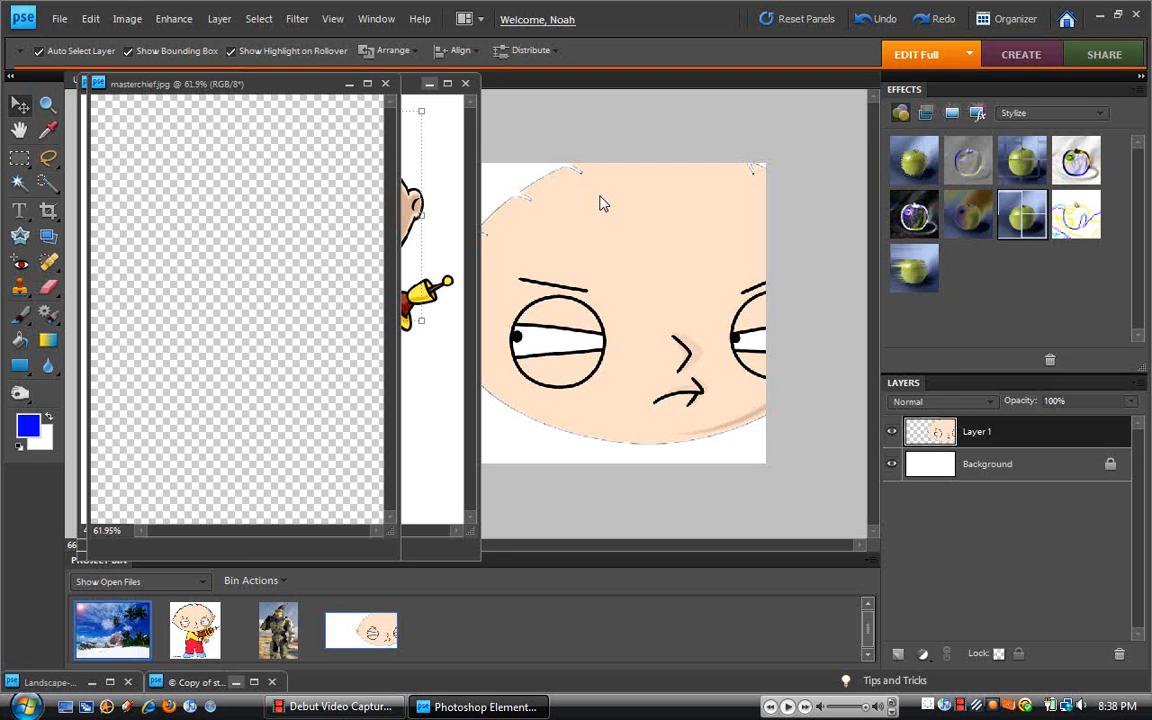
click(349, 85)
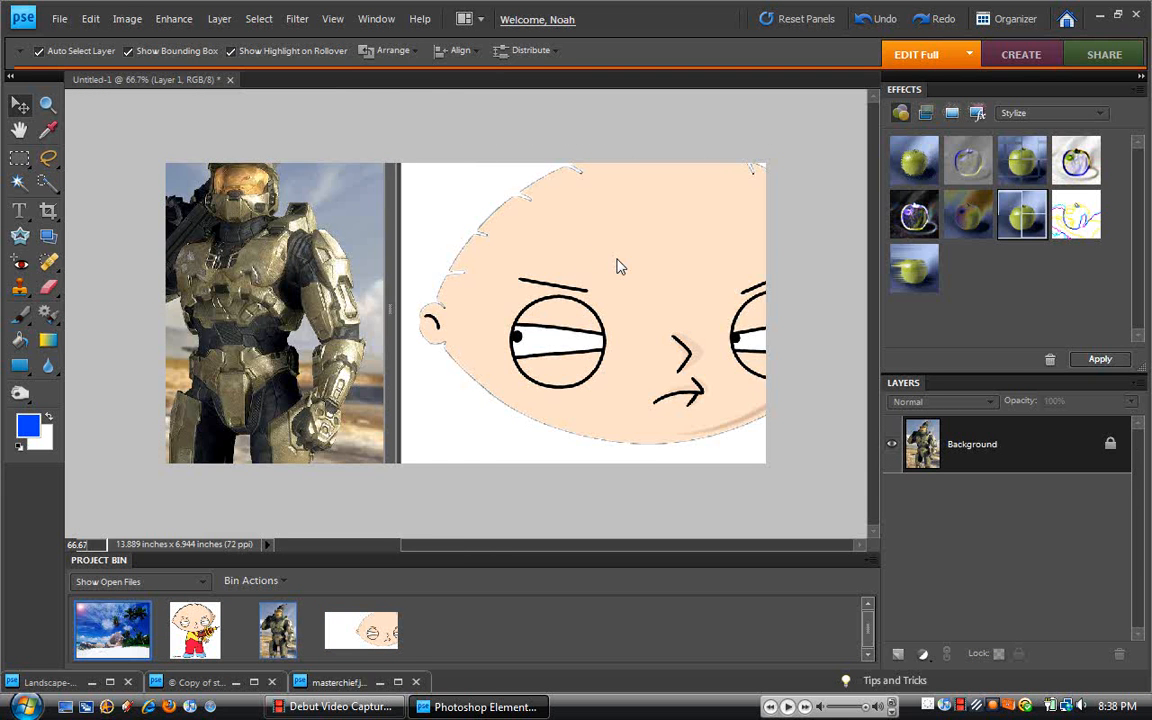
mouse_move(423, 295)
mouse_down()
mouse_move(402, 291)
mouse_move(408, 309)
mouse_up()
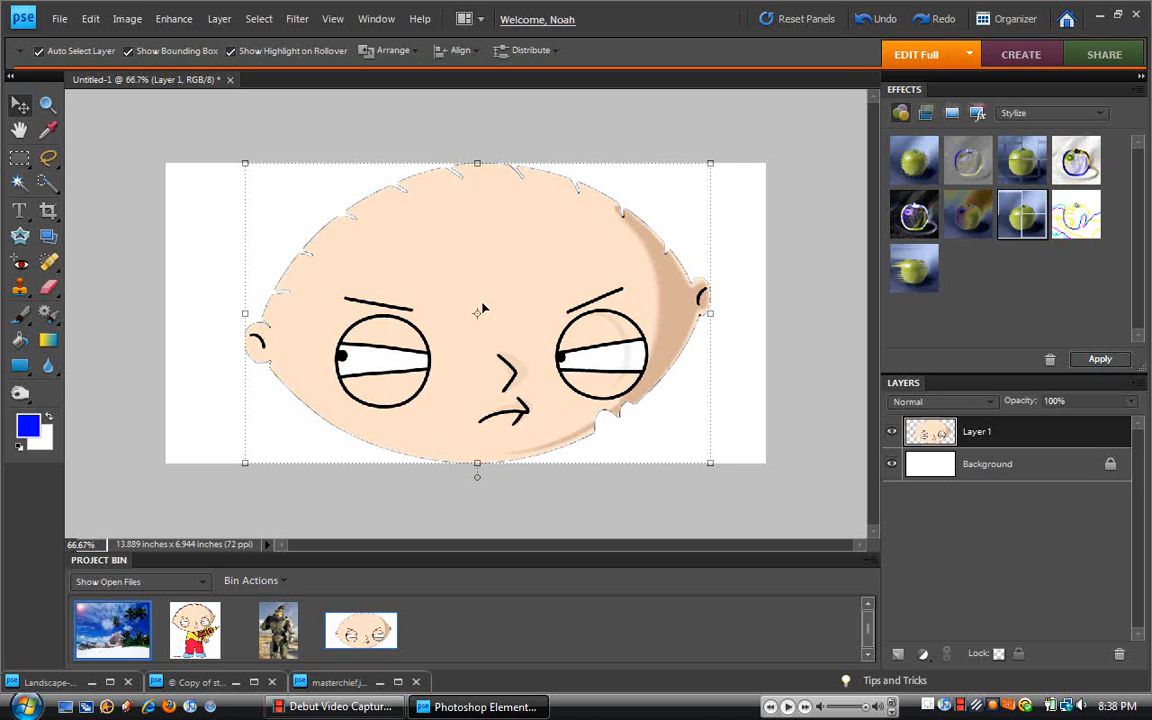
drag(482, 309, 470, 237)
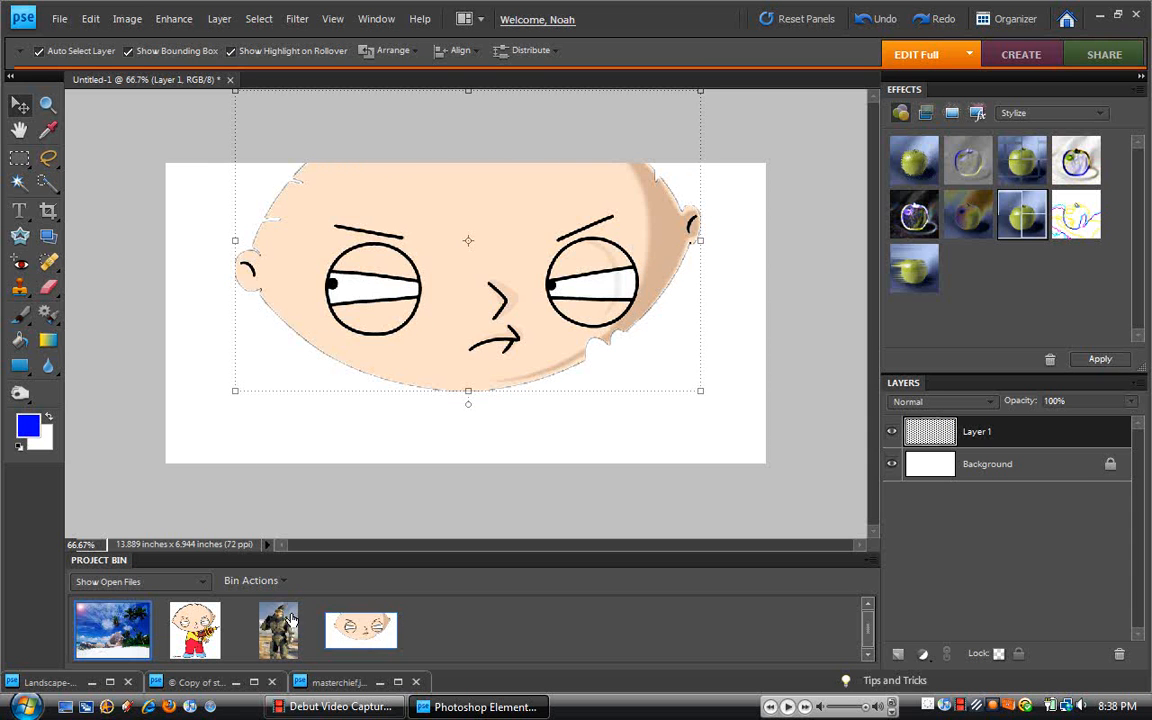
Restore the masterchief image and select the soldier's helmet, chest and raised arm with the Quick Selection tool.
drag(290, 618, 168, 208)
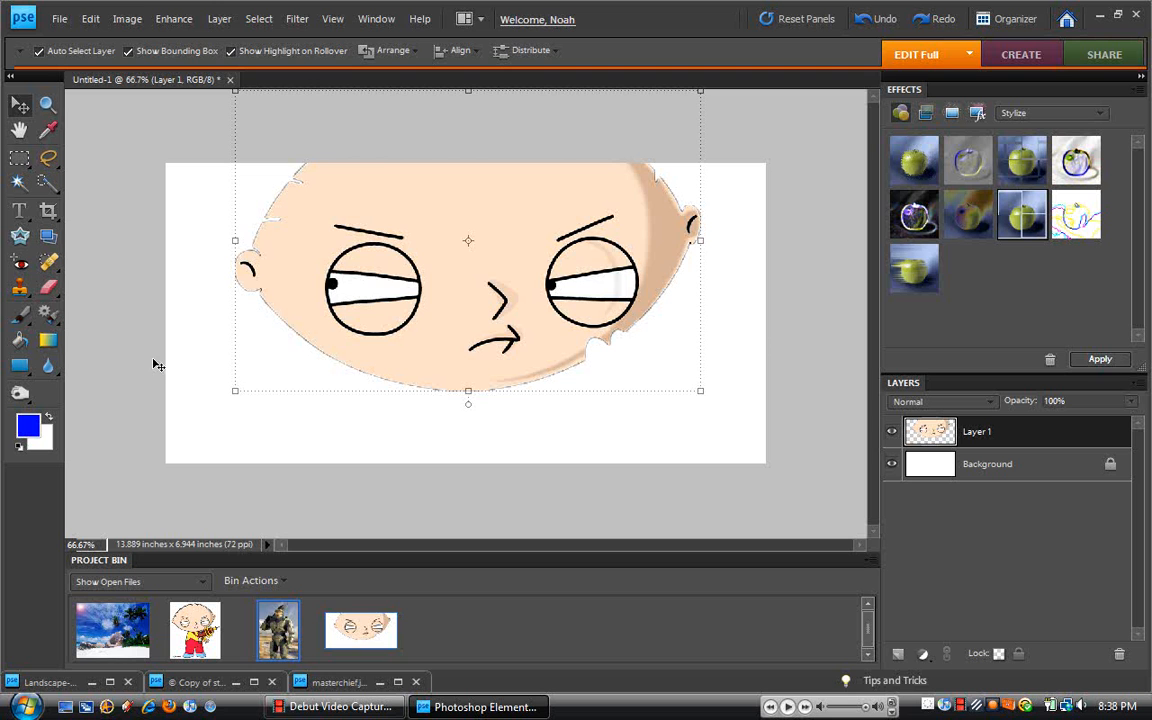
double_click(276, 610)
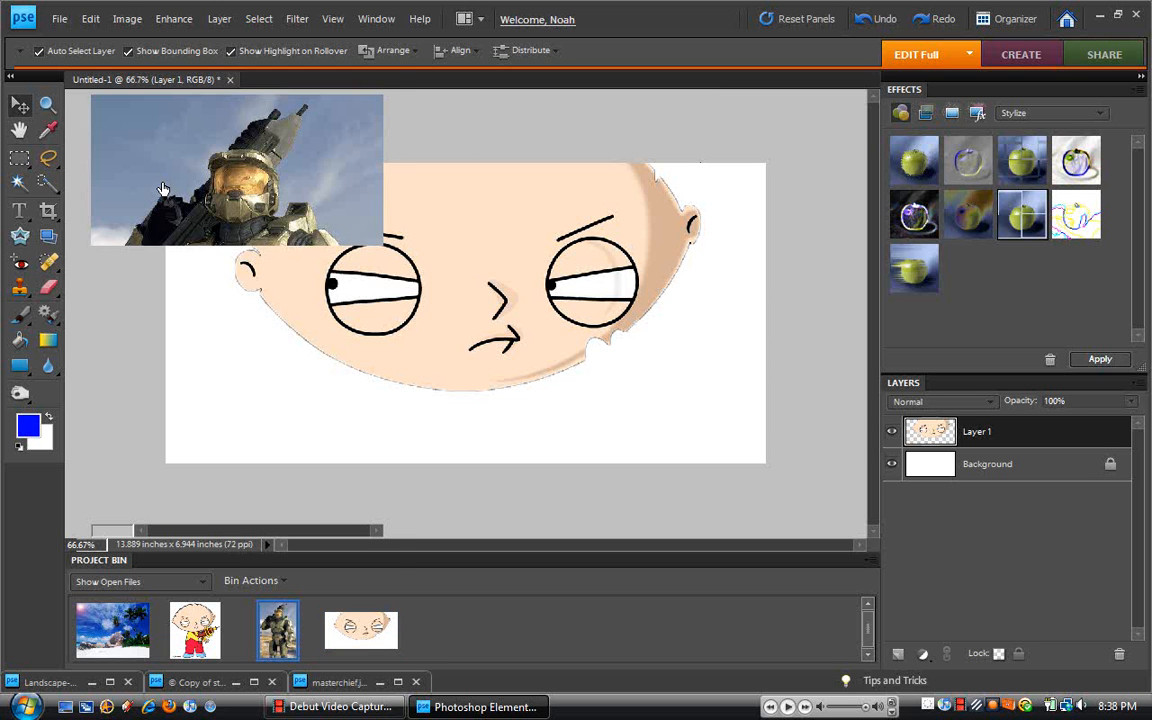
click(47, 184)
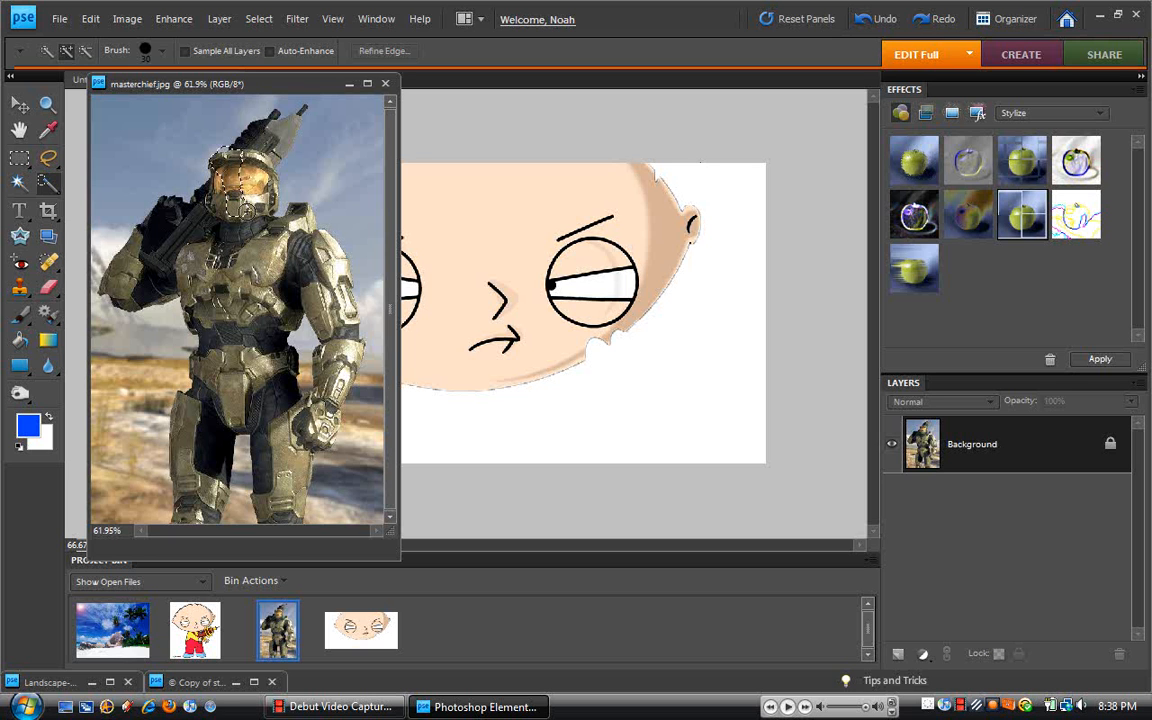
mouse_move(214, 165)
mouse_down()
mouse_move(257, 204)
mouse_move(237, 225)
mouse_move(260, 247)
mouse_move(215, 225)
mouse_move(188, 240)
mouse_move(200, 260)
mouse_up()
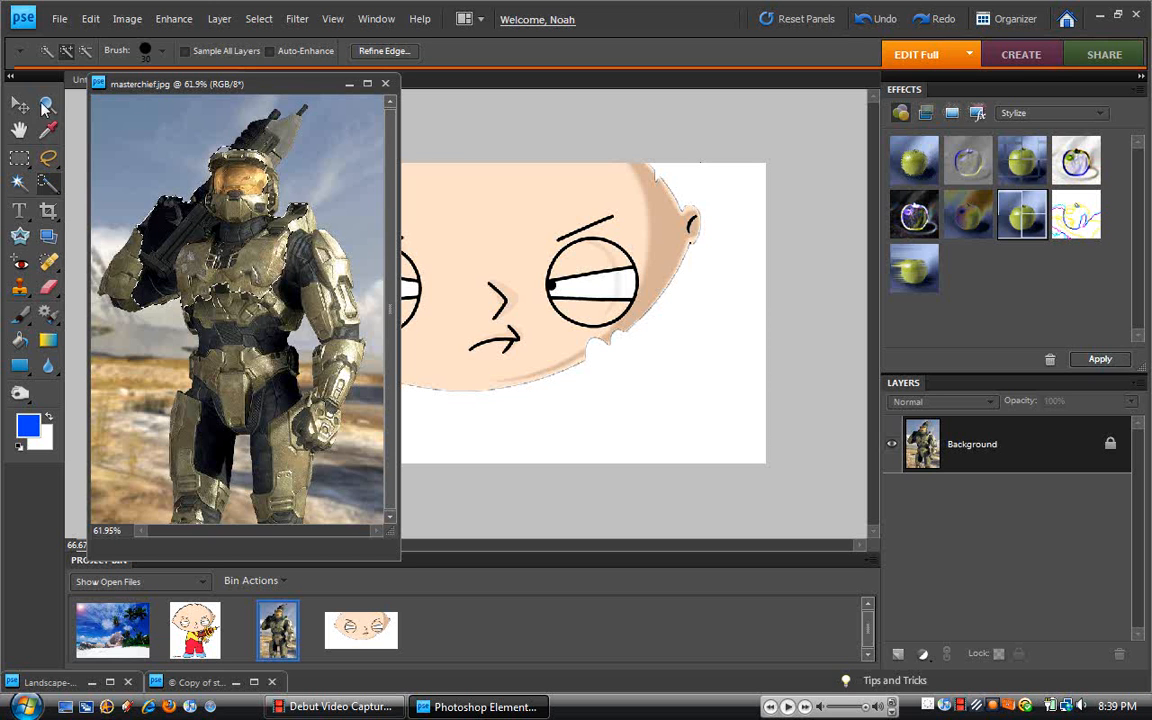
Transfer the selected soldier cutout into the document with the cartoon head and place it in the canvas's lower-left corner.
click(22, 104)
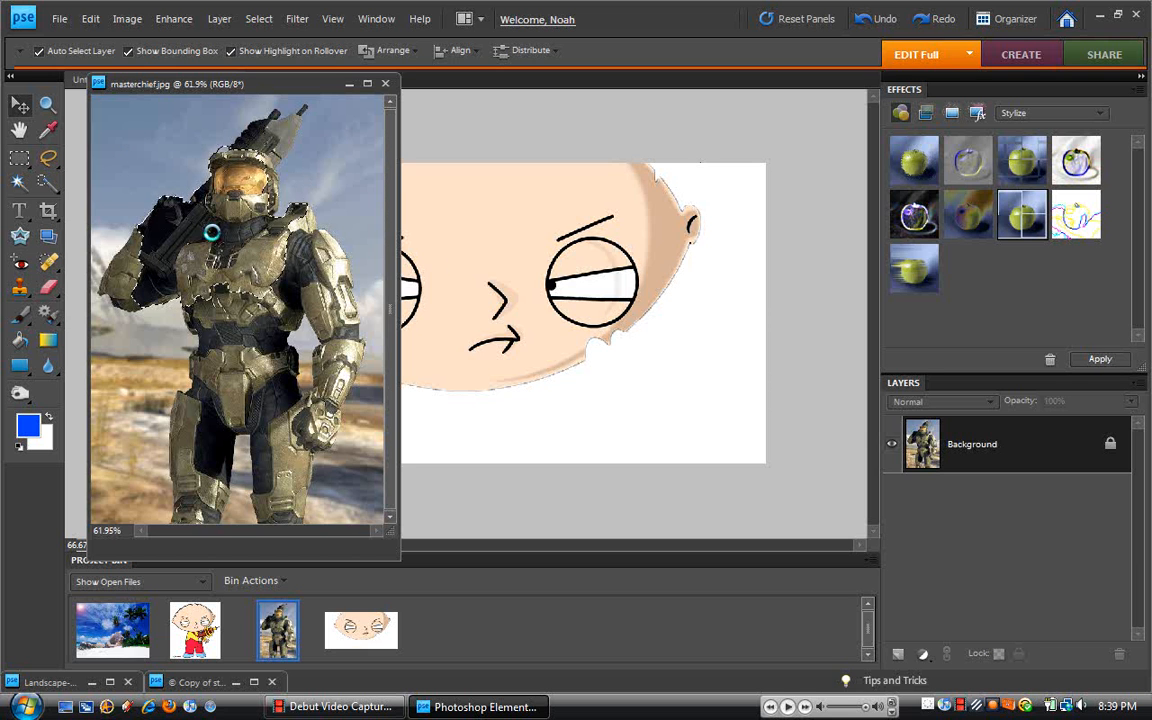
mouse_move(218, 236)
mouse_down()
mouse_move(556, 352)
mouse_move(548, 337)
mouse_up()
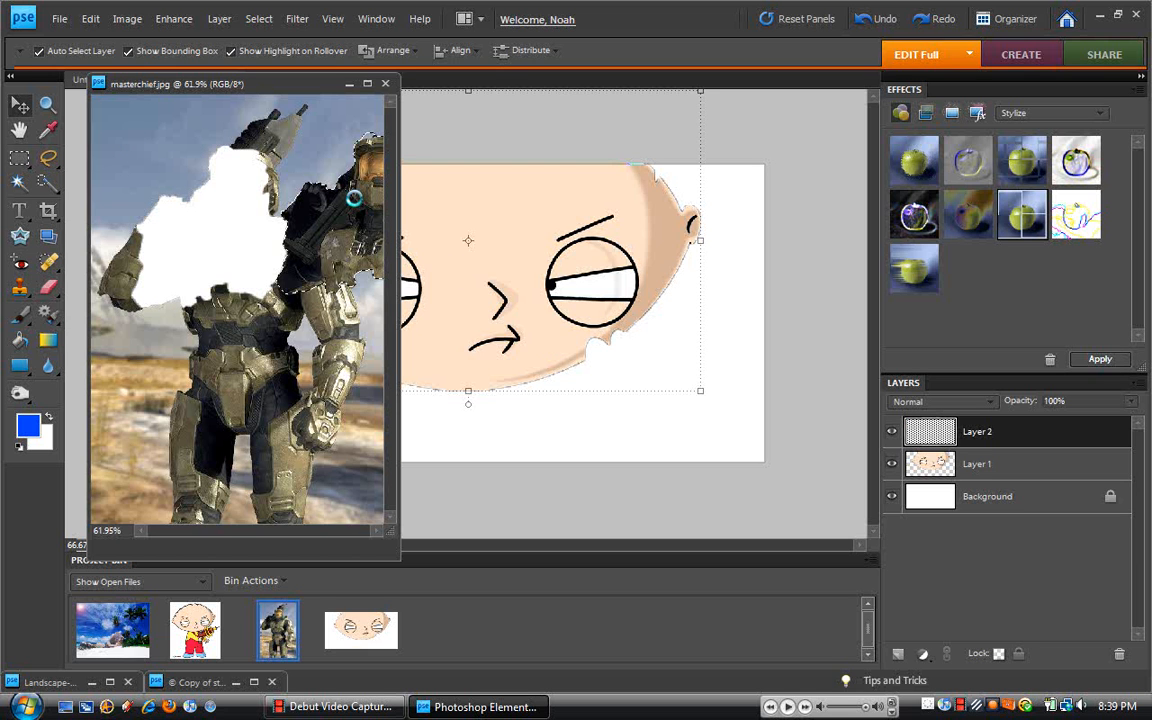
click(349, 84)
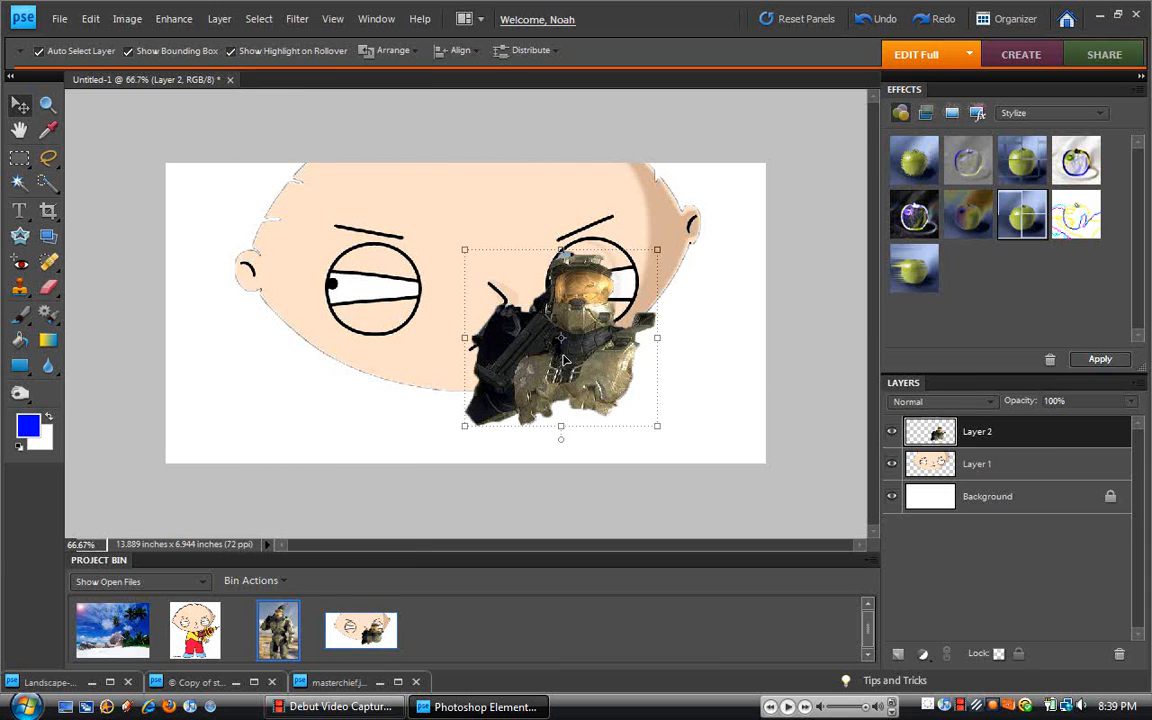
drag(563, 350, 284, 382)
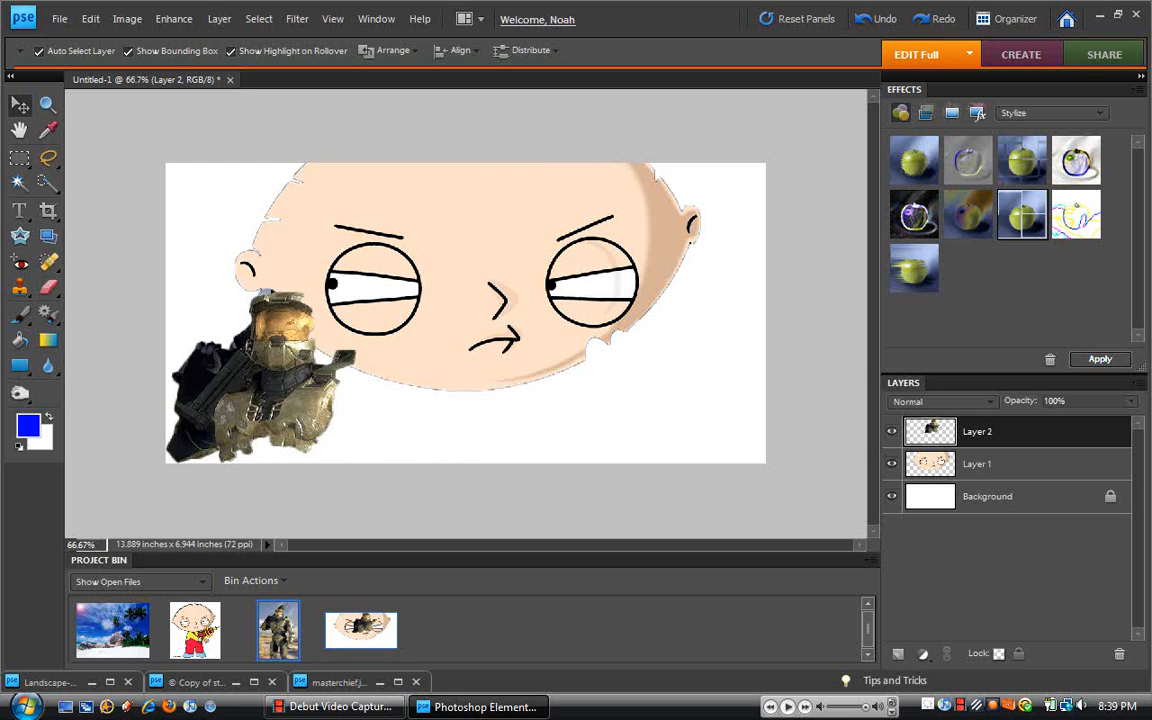
Close the Untitled-1 collage document without saving it.
click(460, 419)
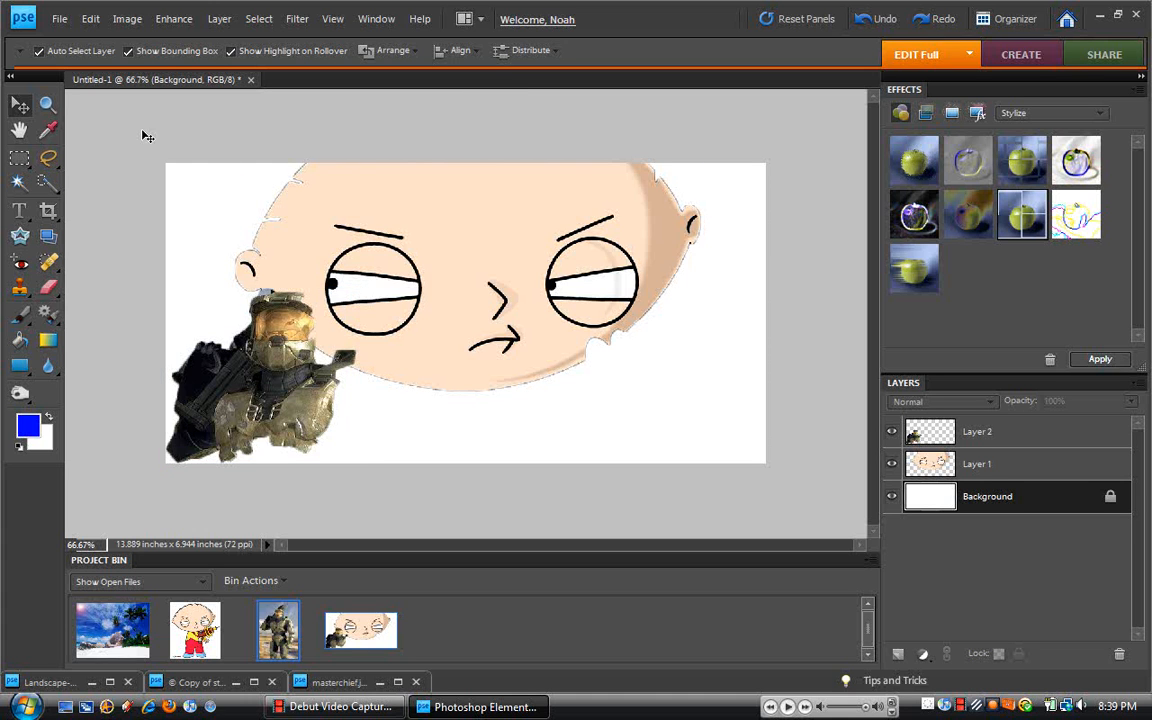
right_click(112, 77)
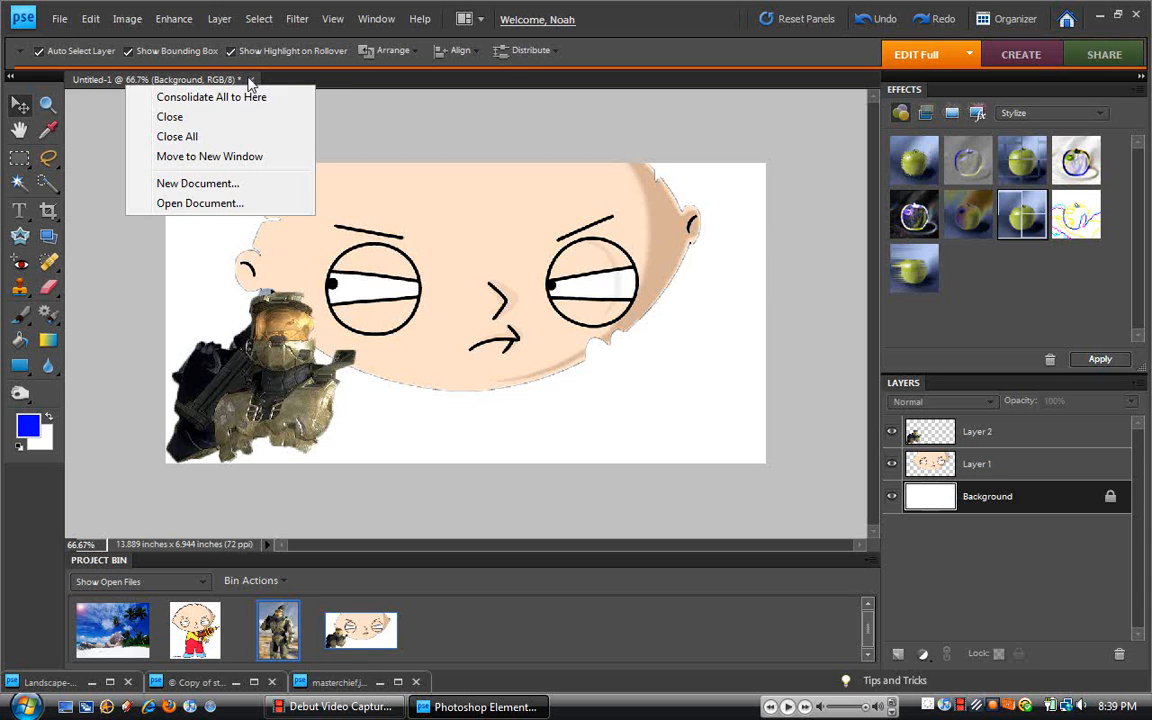
click(251, 79)
click(576, 271)
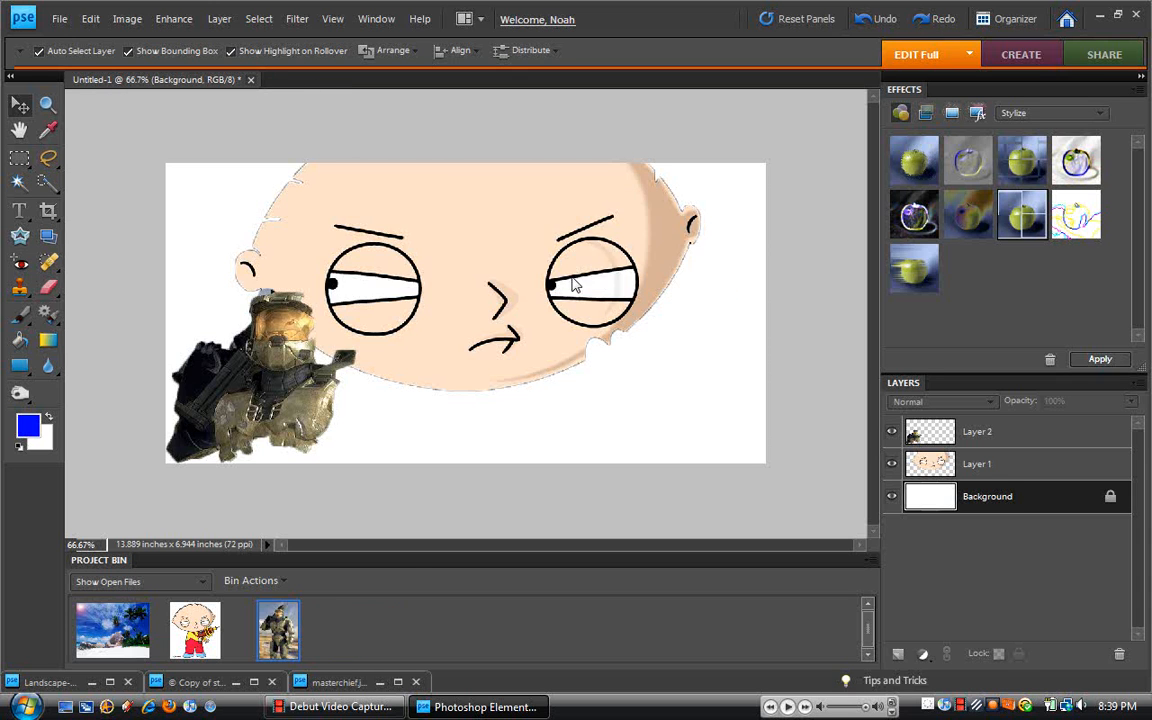
Restore and close the masterchief image and Copy of stewie.jpg, keeping only the landscape picture open.
double_click(280, 628)
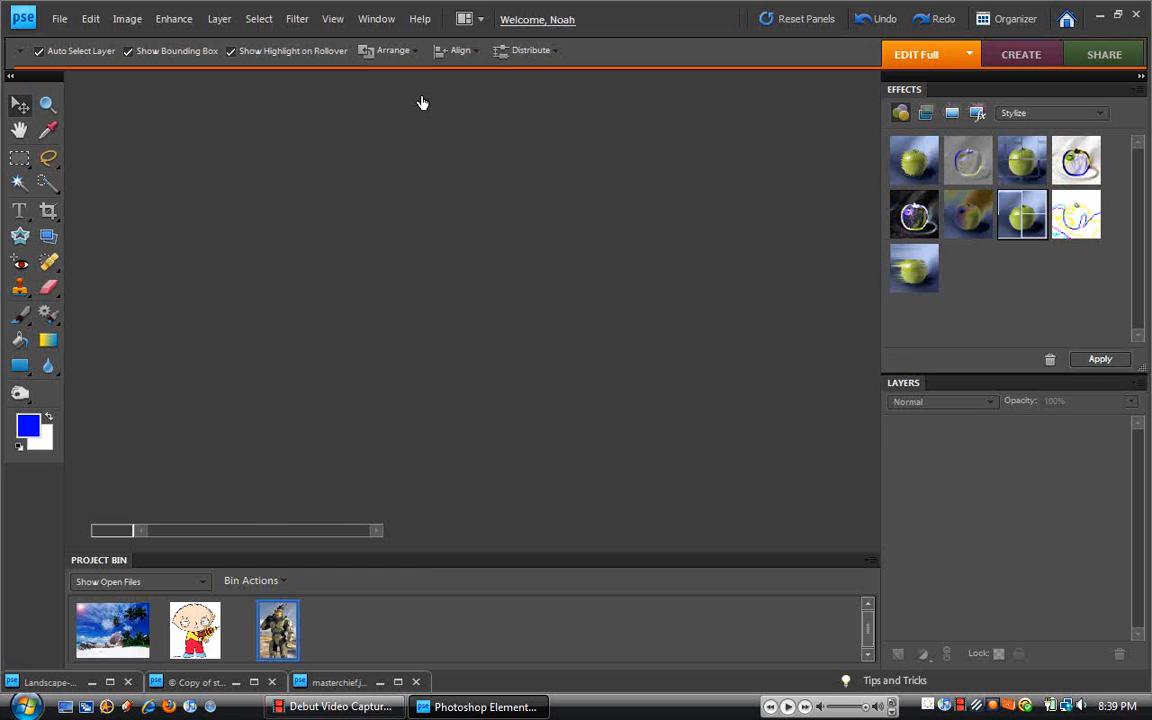
click(386, 85)
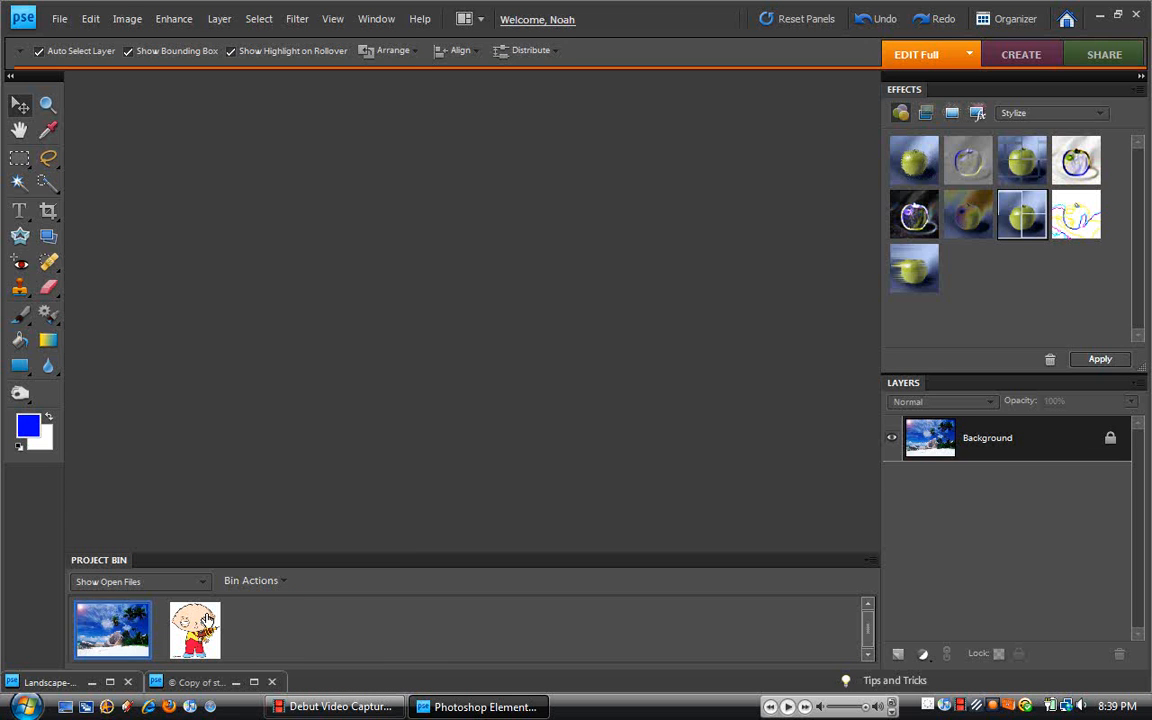
click(207, 620)
double_click(207, 620)
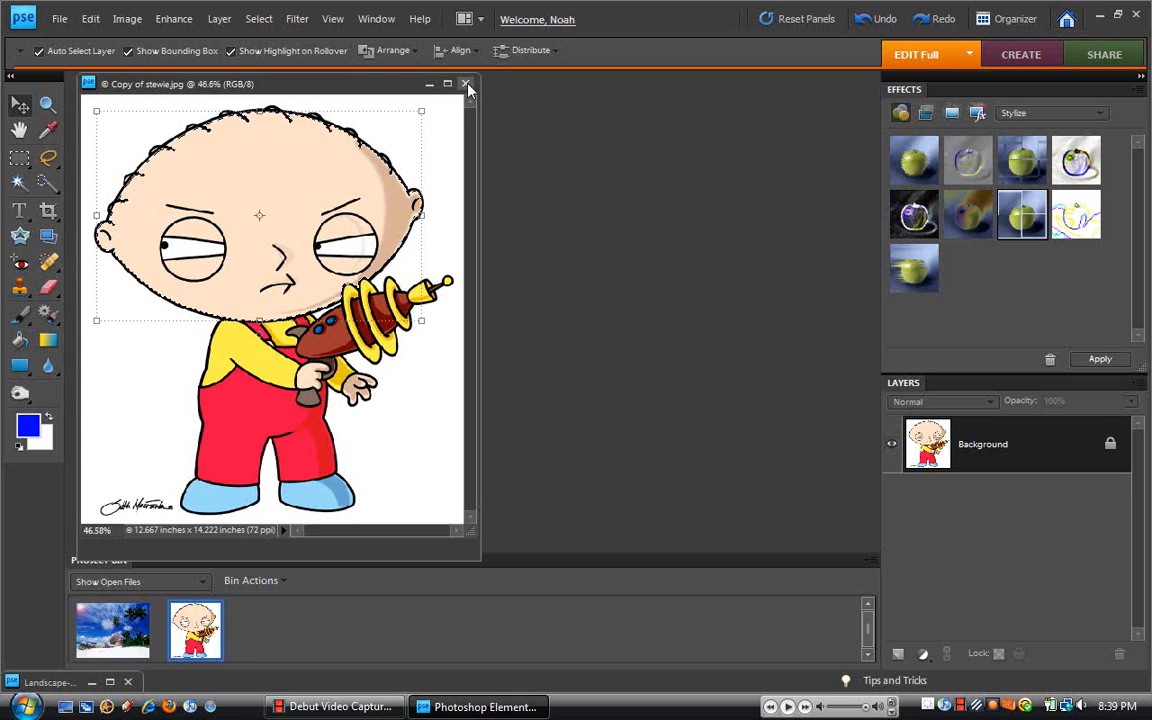
click(466, 85)
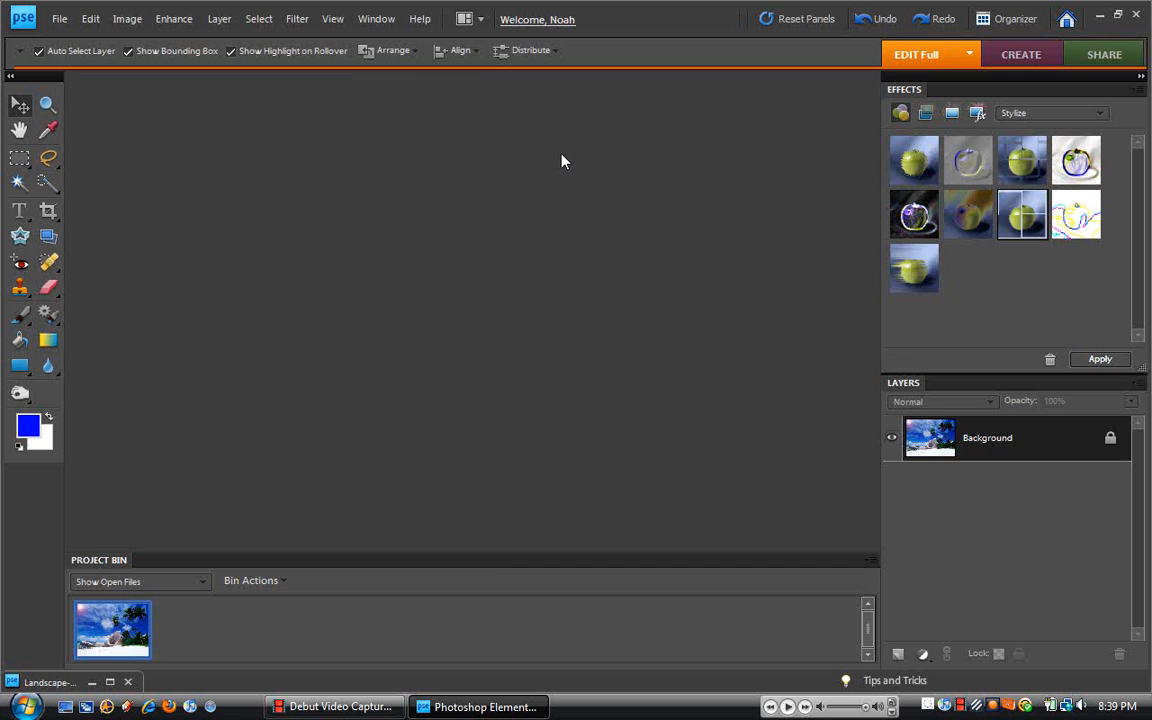
Restore Landscape-Wallpaper.jpg and open the Texturizer filter from the Texture effects, with the whole picture fitted in the preview.
double_click(123, 640)
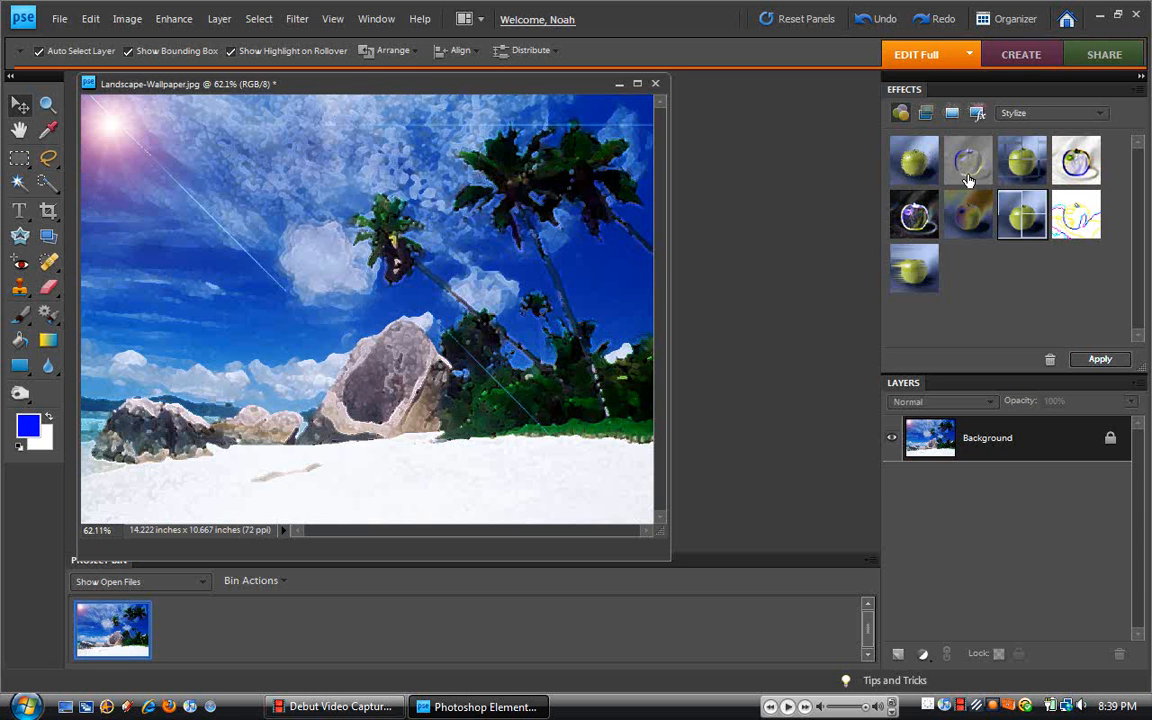
click(1036, 116)
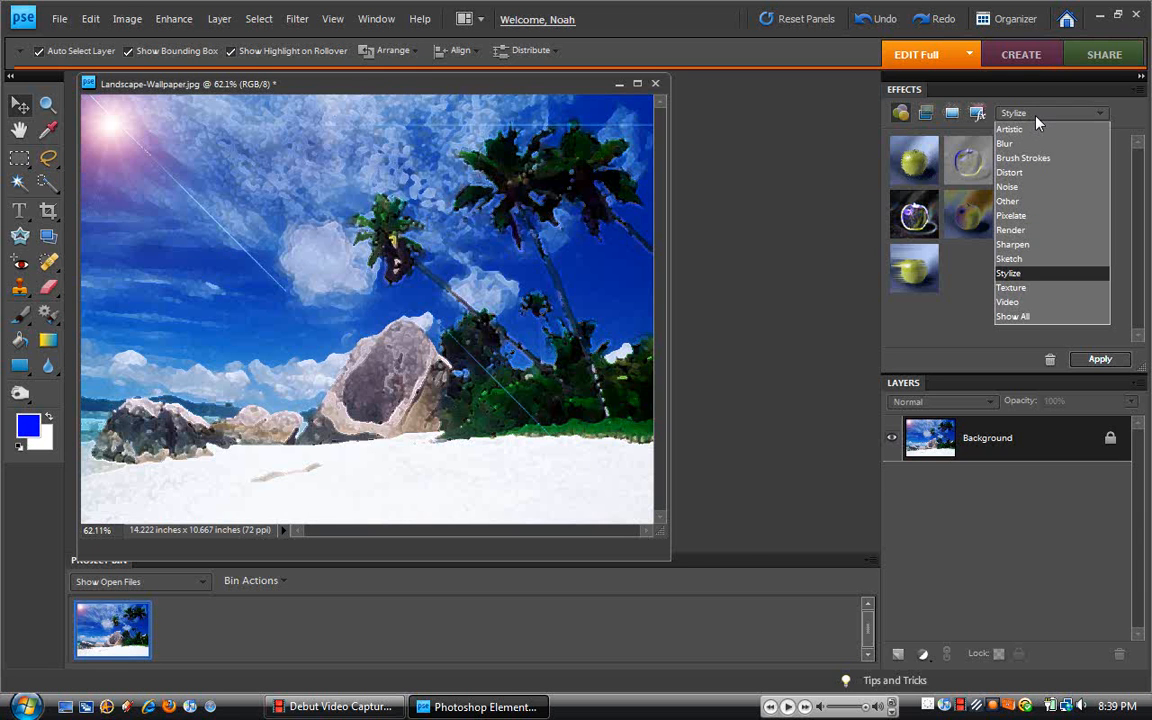
click(1027, 288)
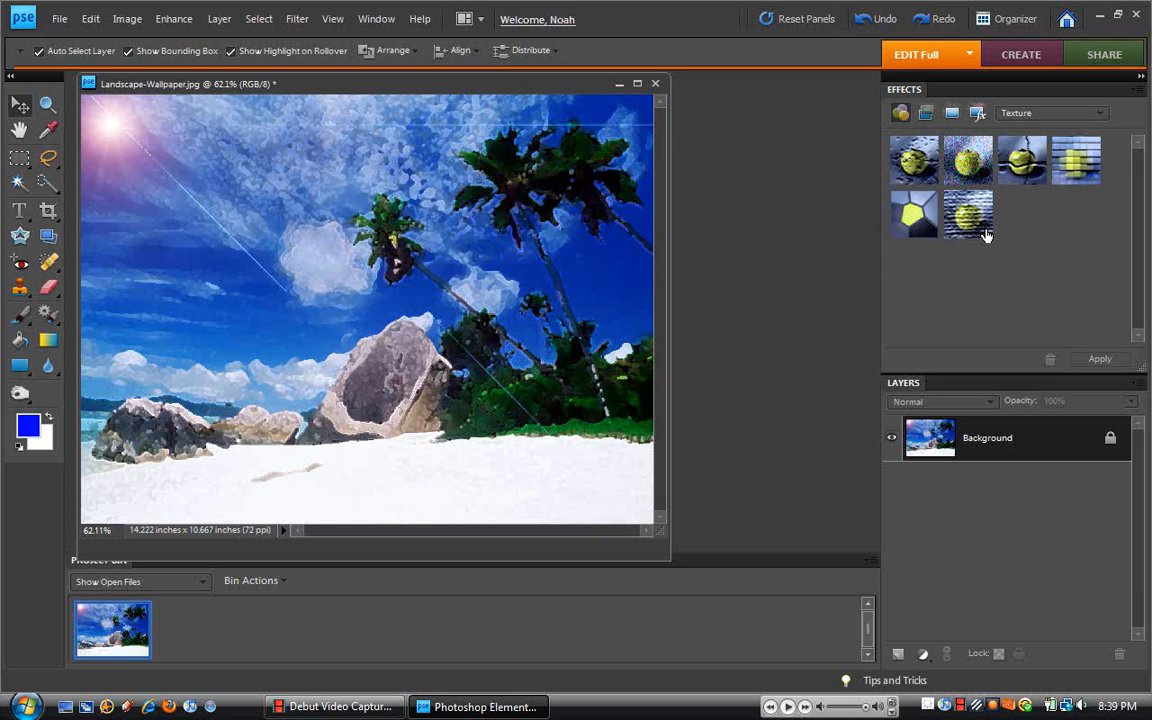
double_click(985, 234)
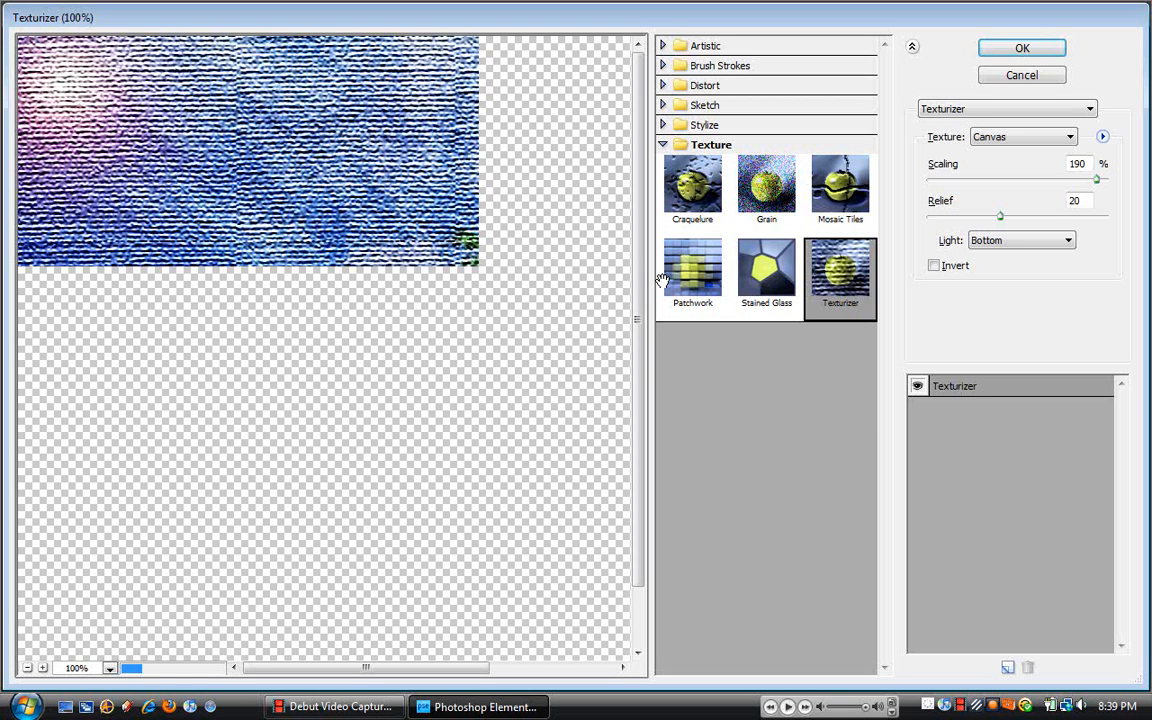
click(110, 668)
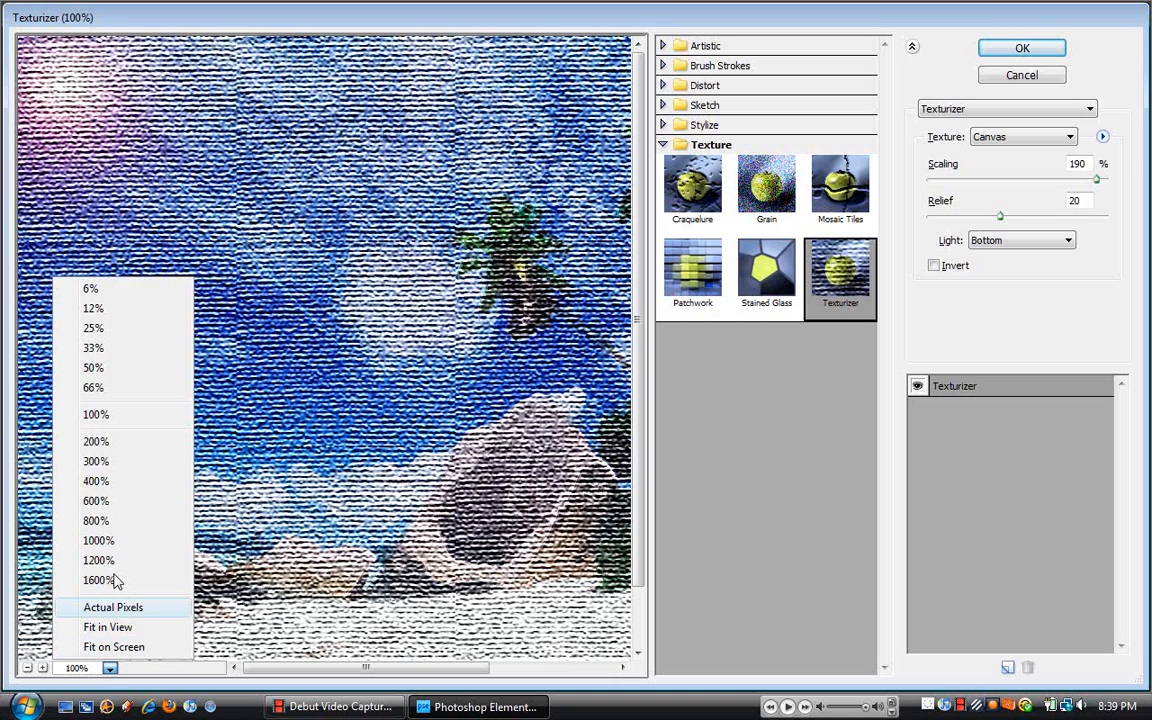
click(100, 626)
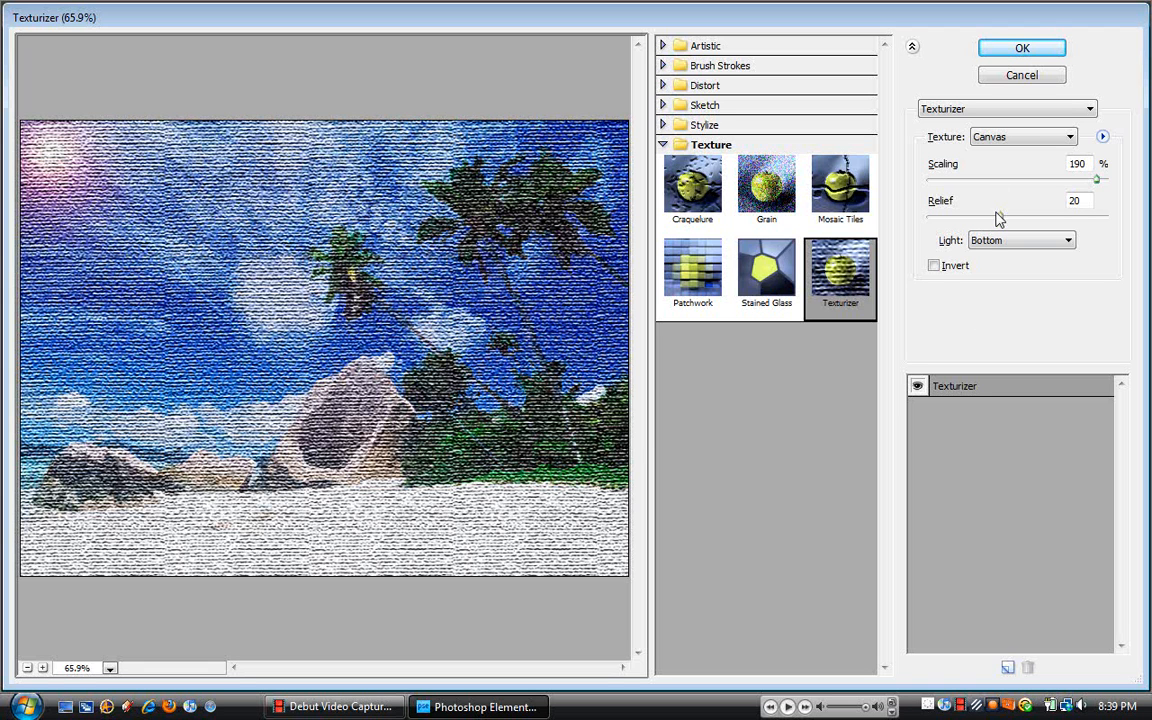
Set the Texturizer's relief to 6 and its scaling to 84%.
drag(1001, 218, 948, 218)
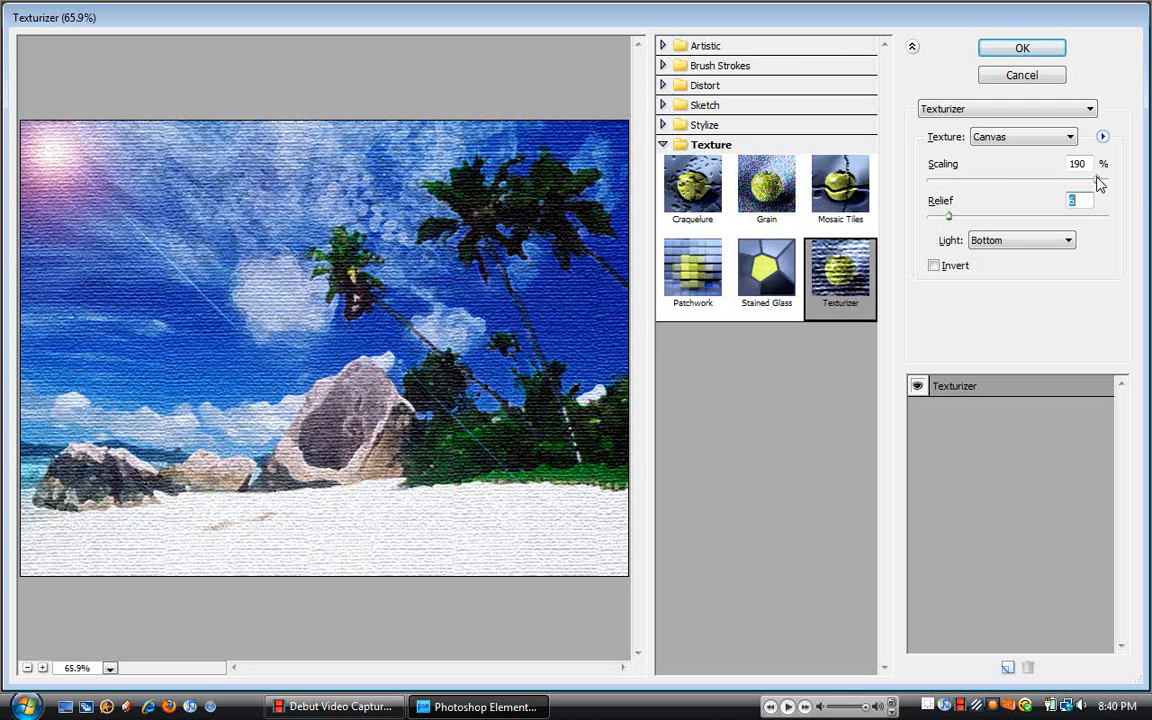
click(1100, 181)
drag(1133, 183, 967, 177)
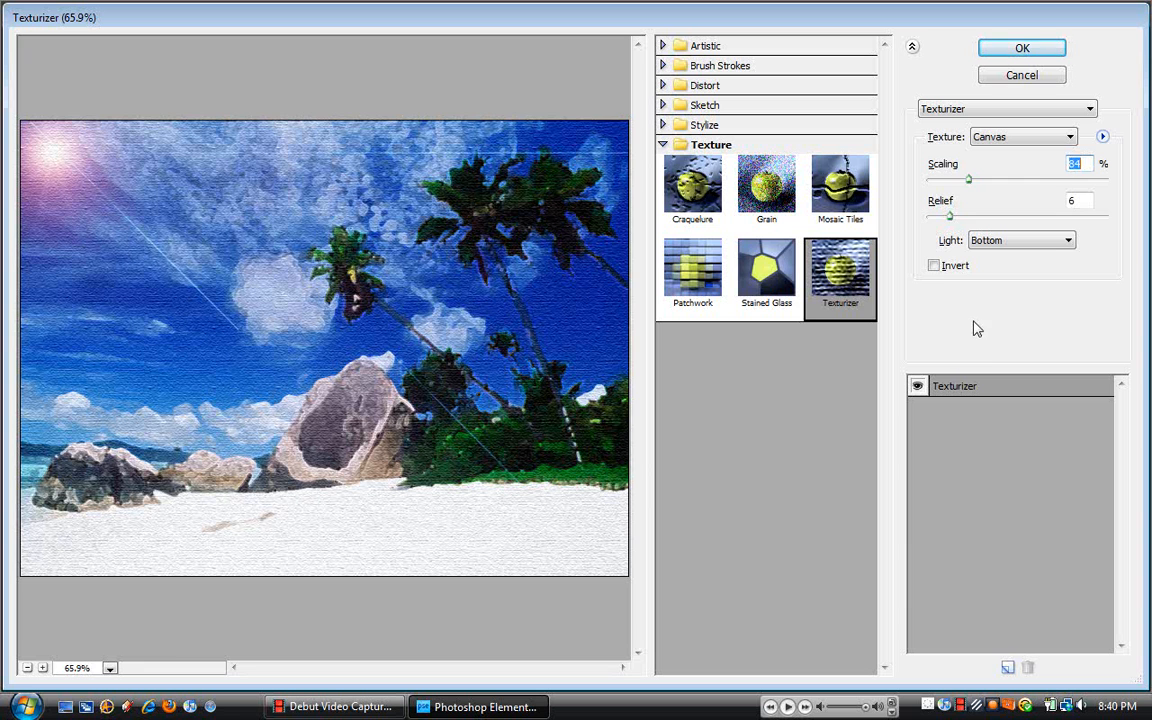
Try the Texturizer's Invert option on and off, and try the Burlap, Brick and Sandstone textures.
click(934, 267)
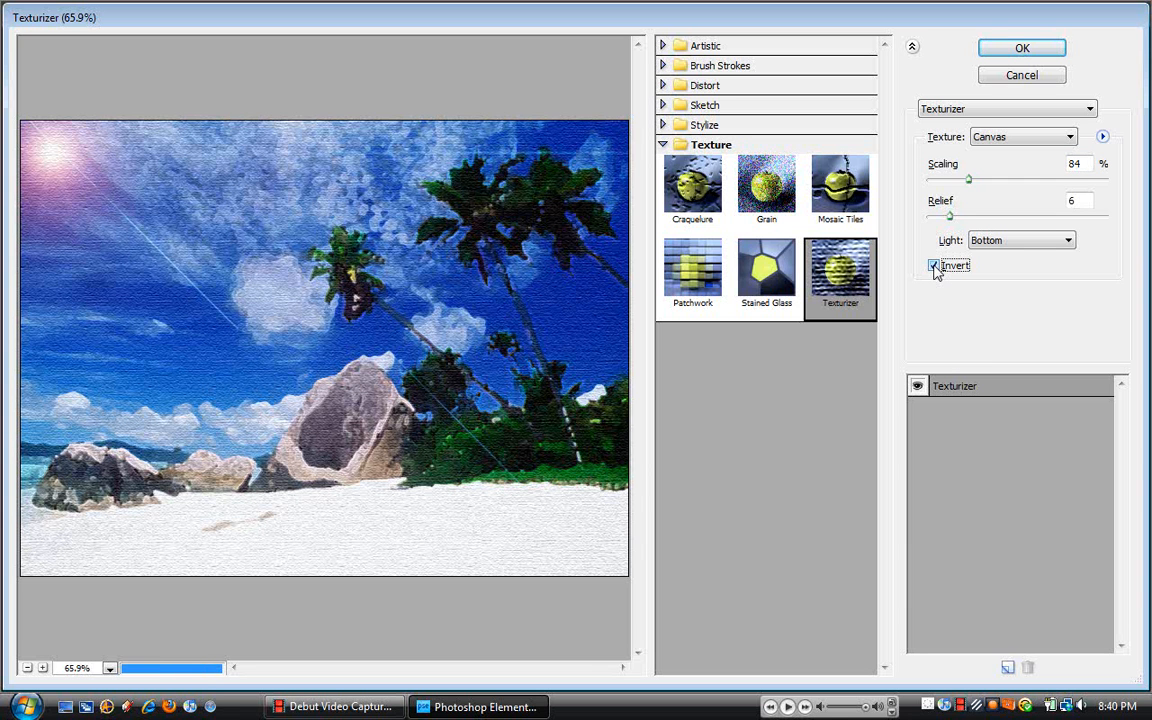
click(934, 267)
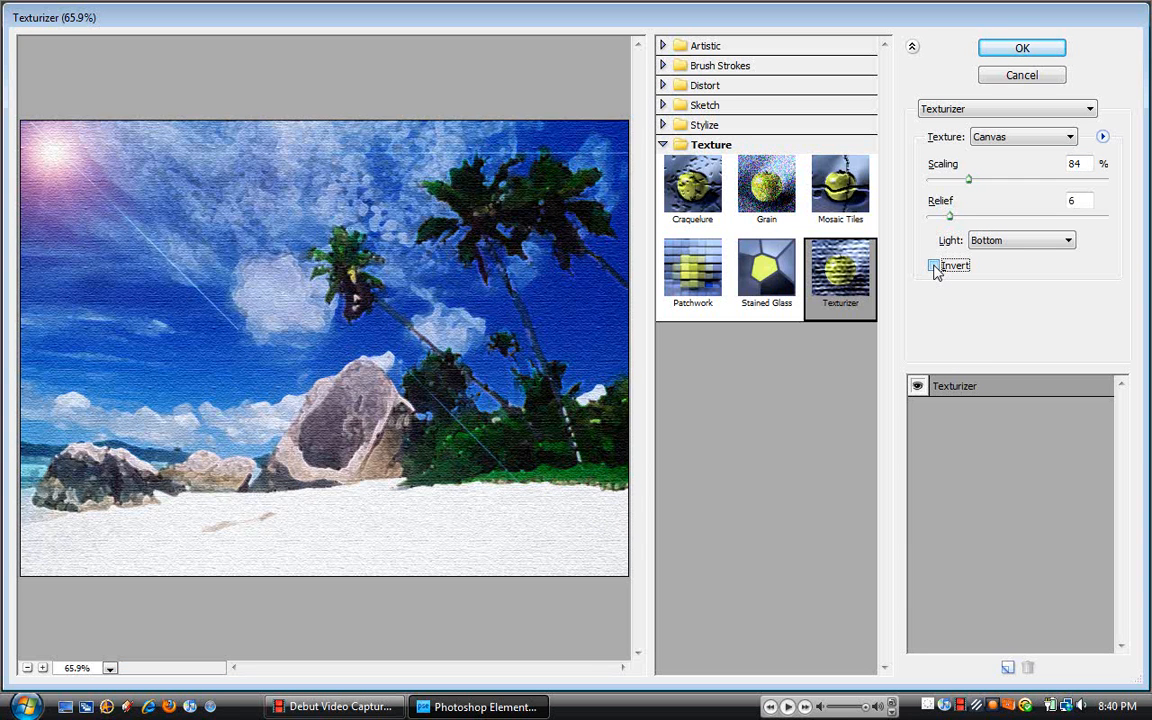
click(1017, 137)
click(1013, 166)
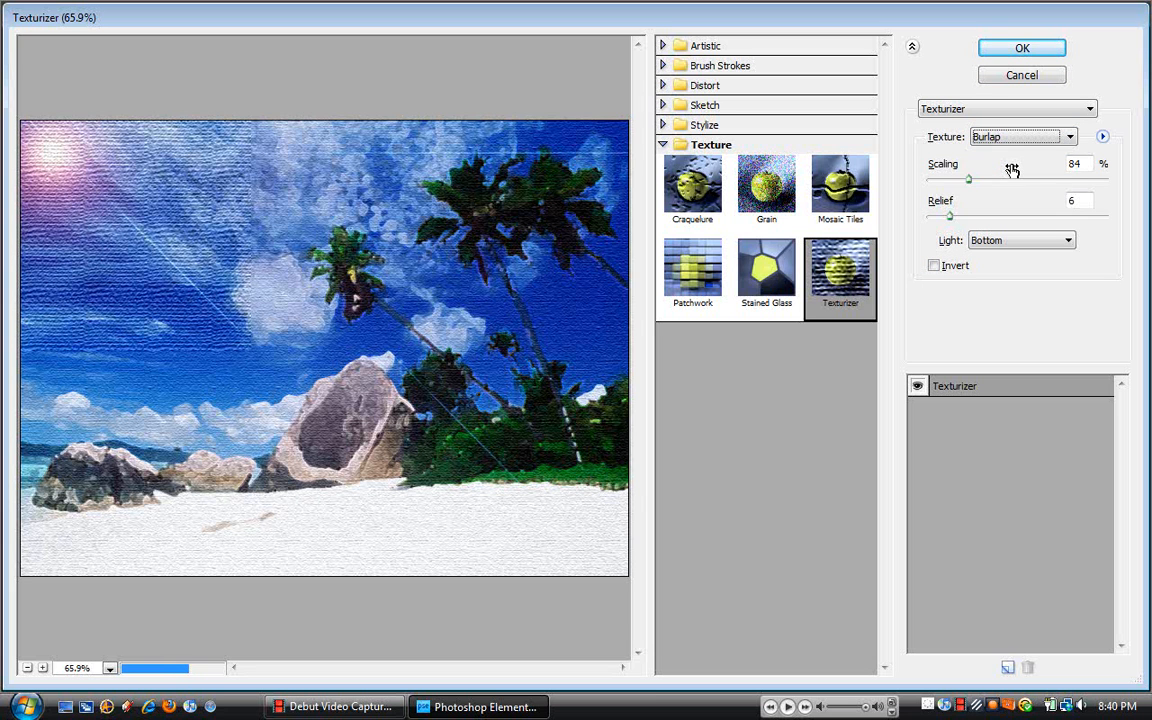
click(1033, 145)
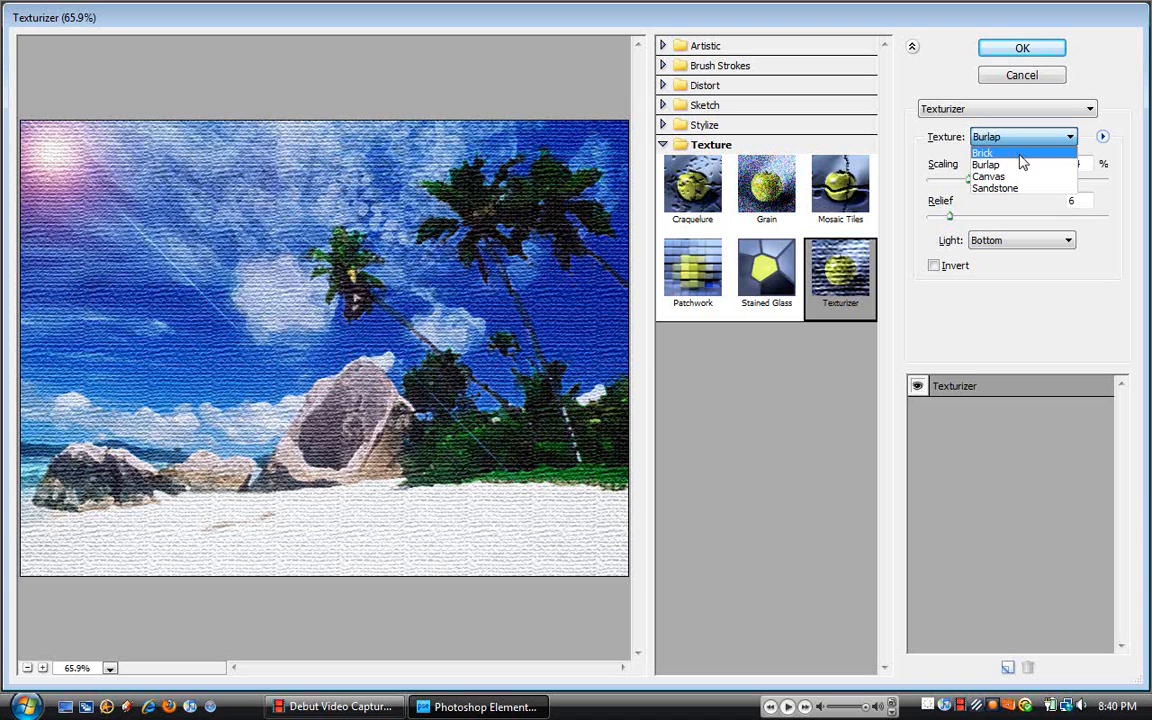
click(1021, 152)
click(1021, 138)
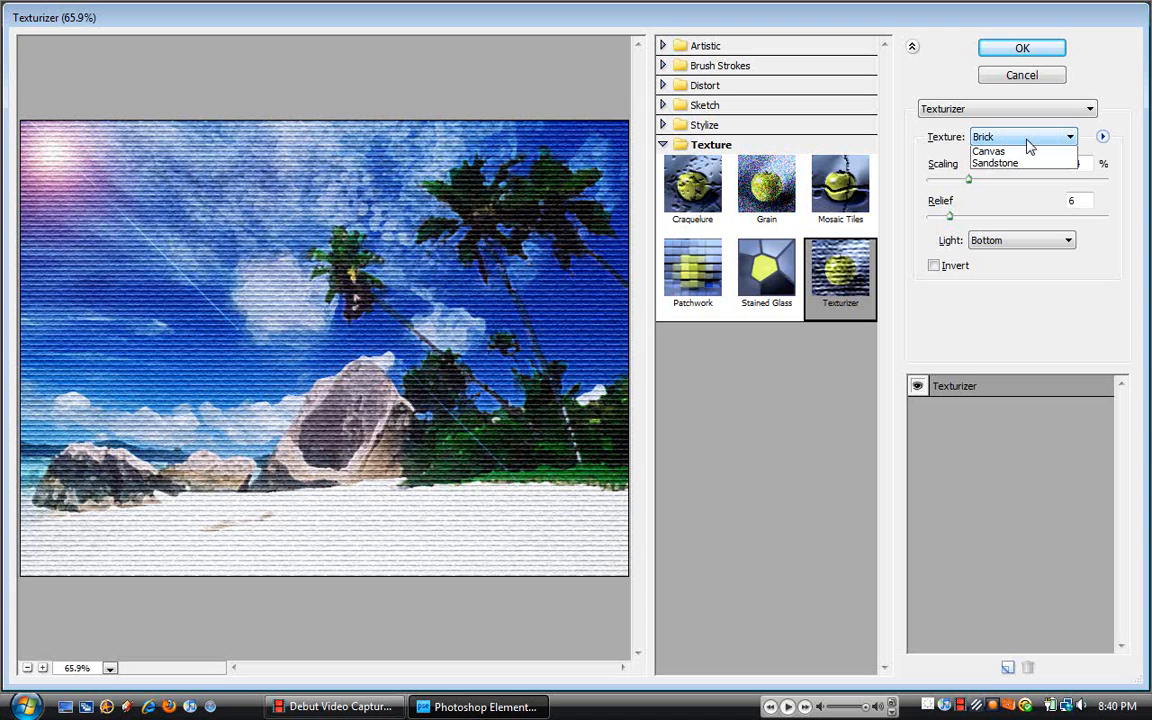
click(1021, 191)
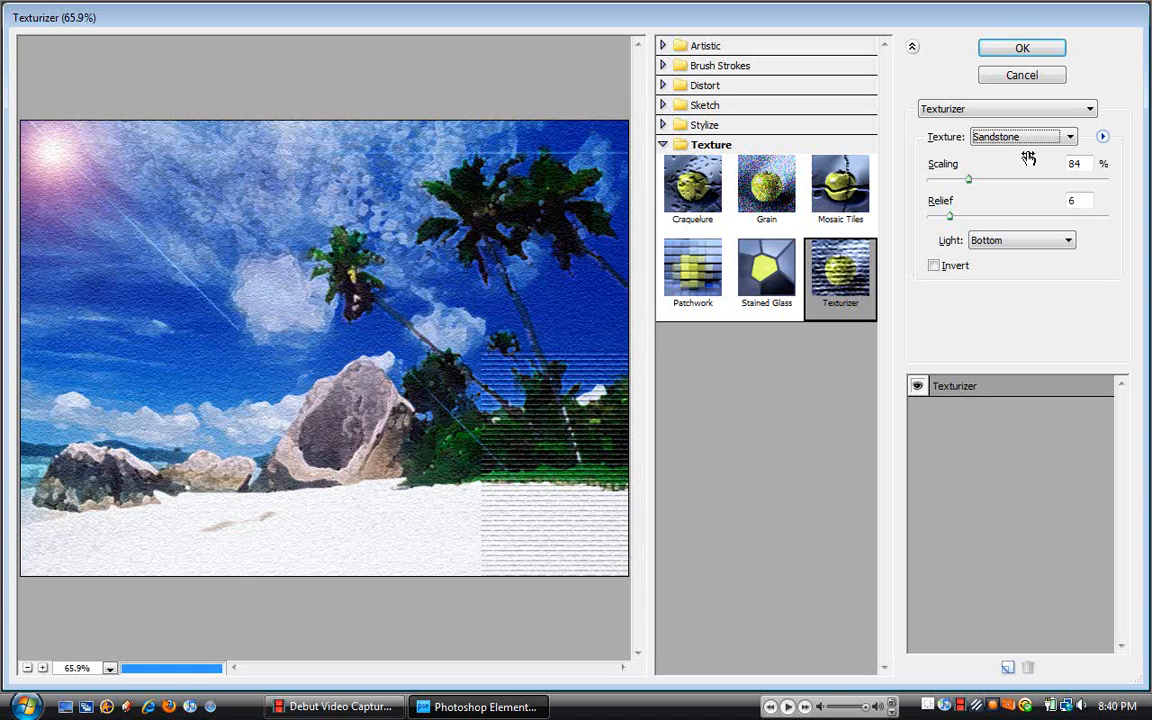
Set the texture type to Canvas and apply the Texturizer filter to the landscape picture.
click(1033, 139)
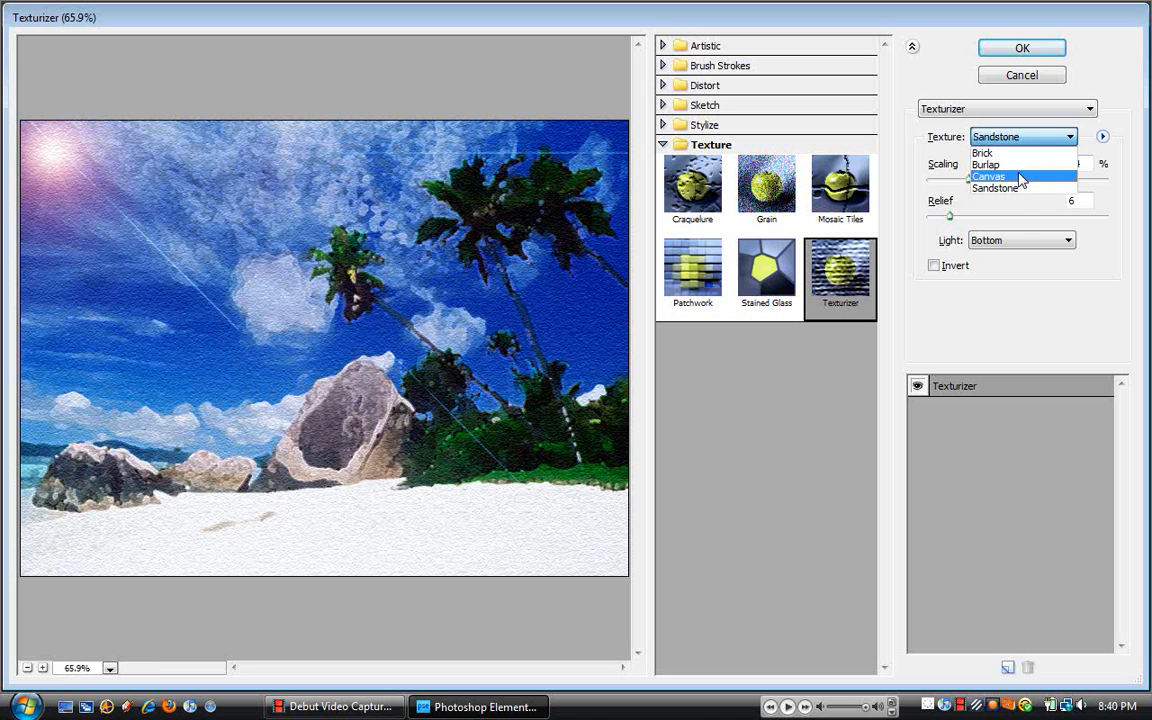
click(1021, 178)
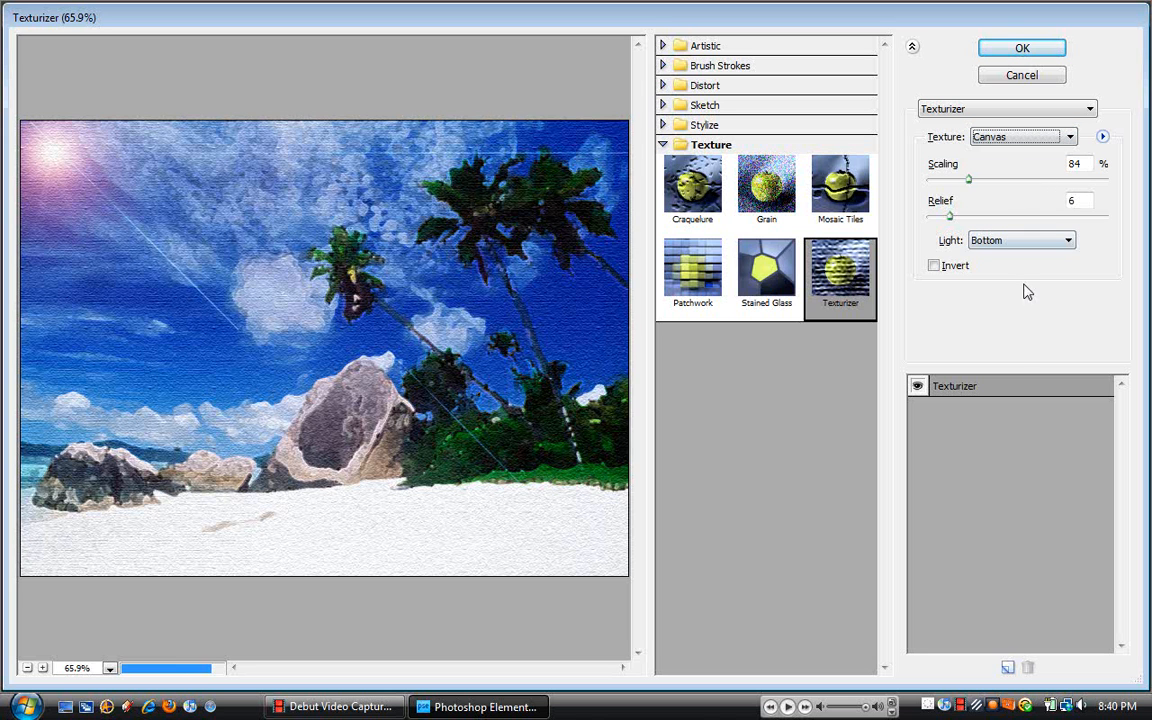
click(1012, 52)
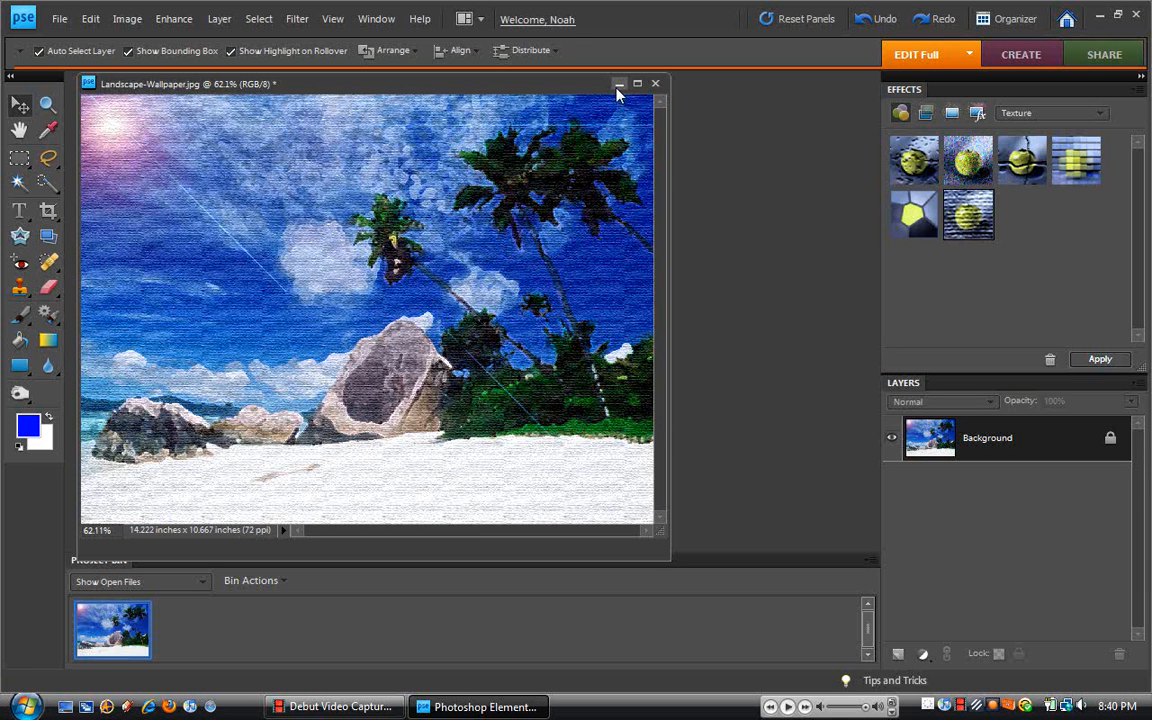
drag(158, 633, 548, 598)
click(53, 374)
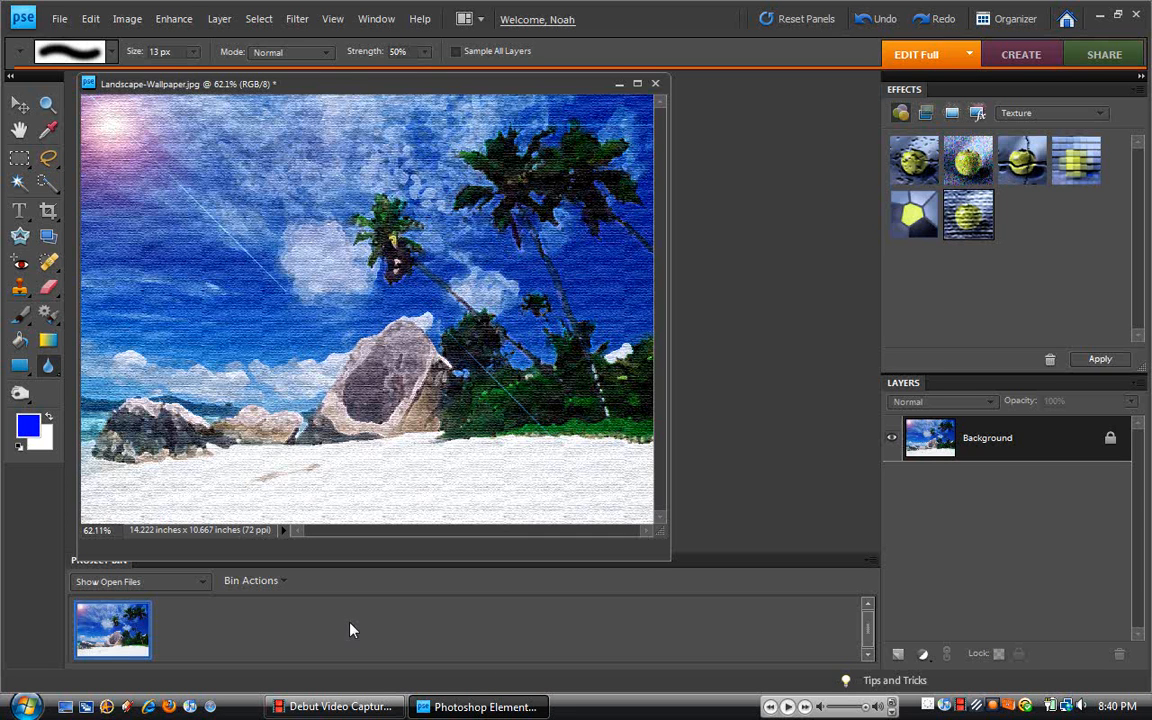
click(340, 707)
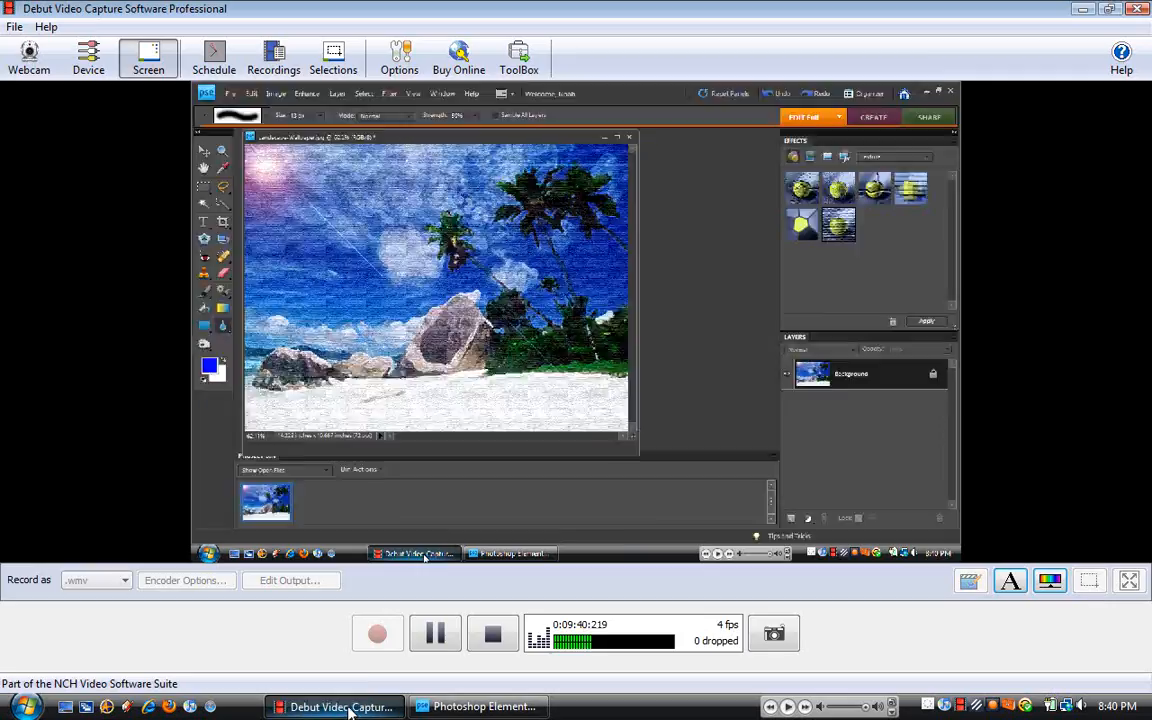